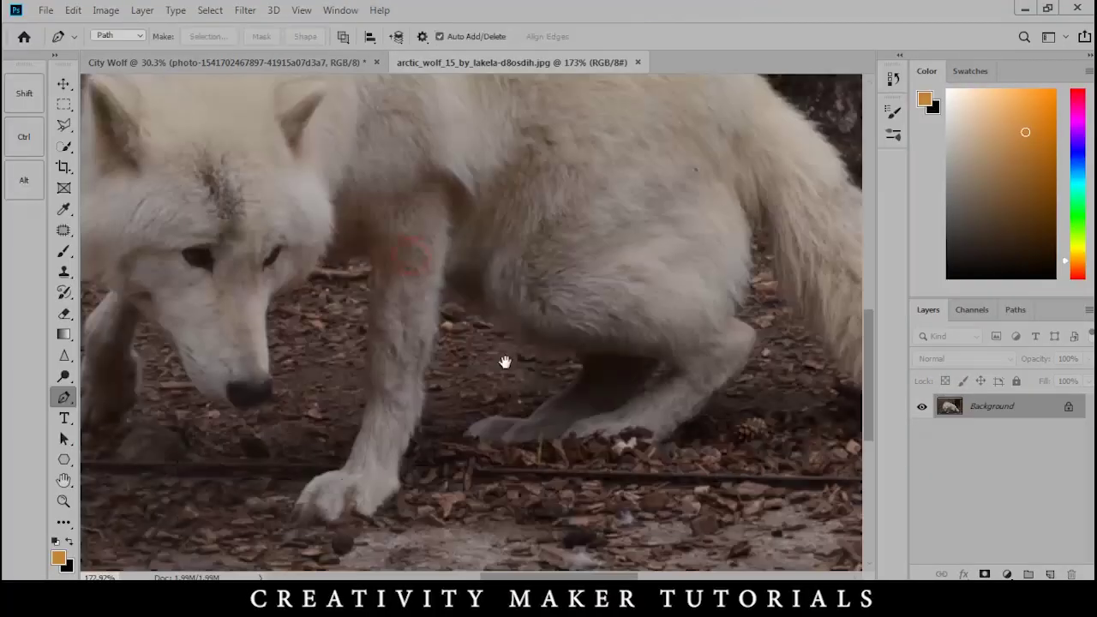
Trace the crouching wolf's outline with the Pen tool, following its head, back and legs closely as one path
scroll(695, 442, "up", 6)
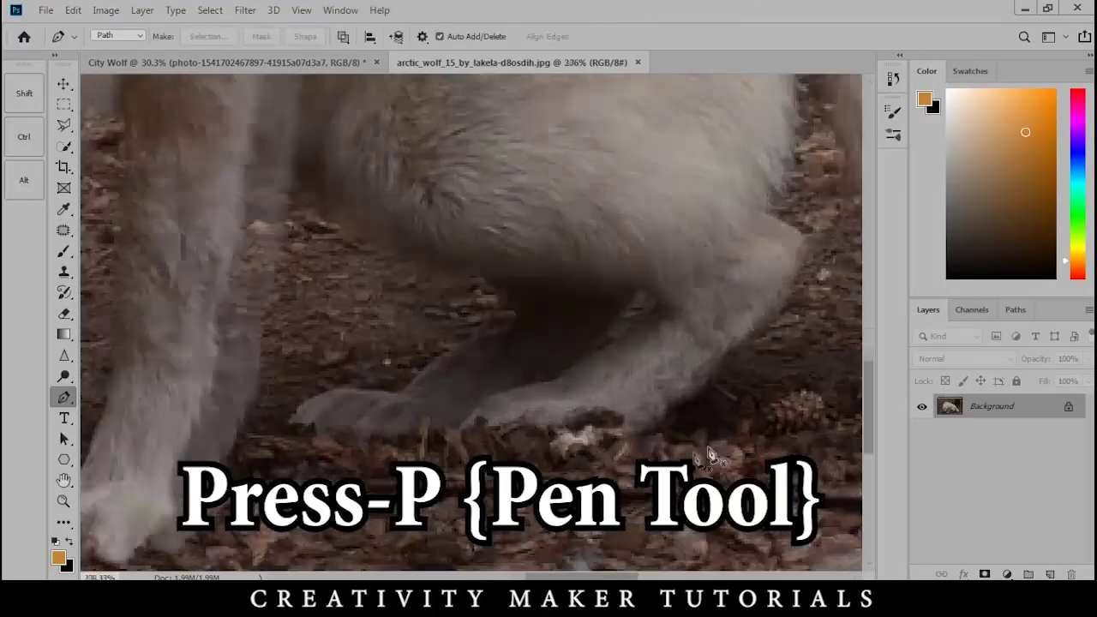
left_click(798, 231)
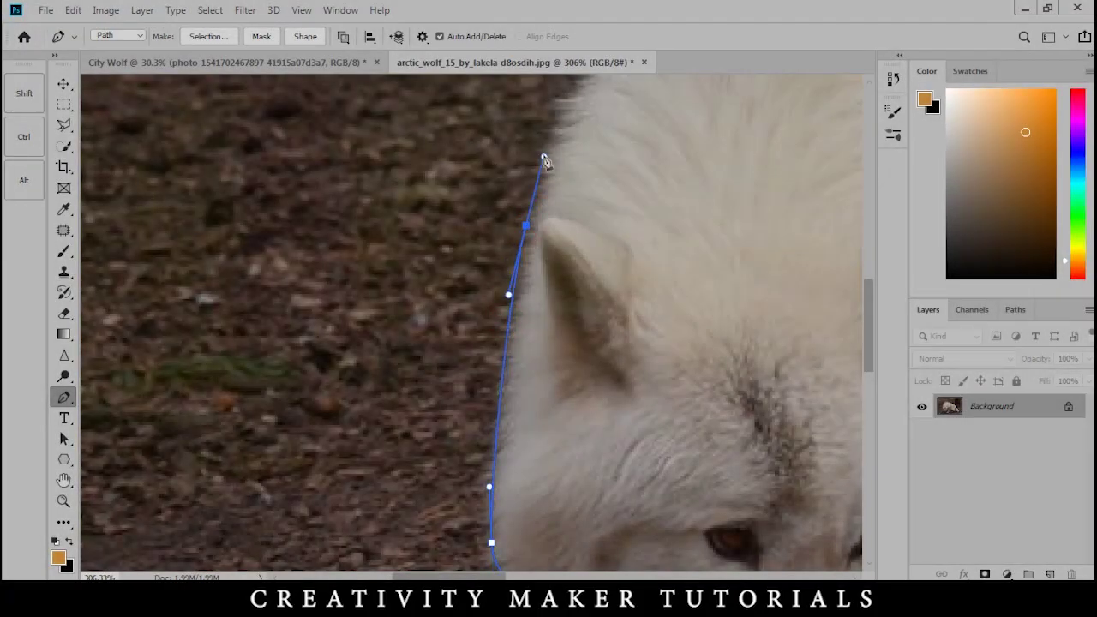
left_click_drag(546, 160, 492, 343)
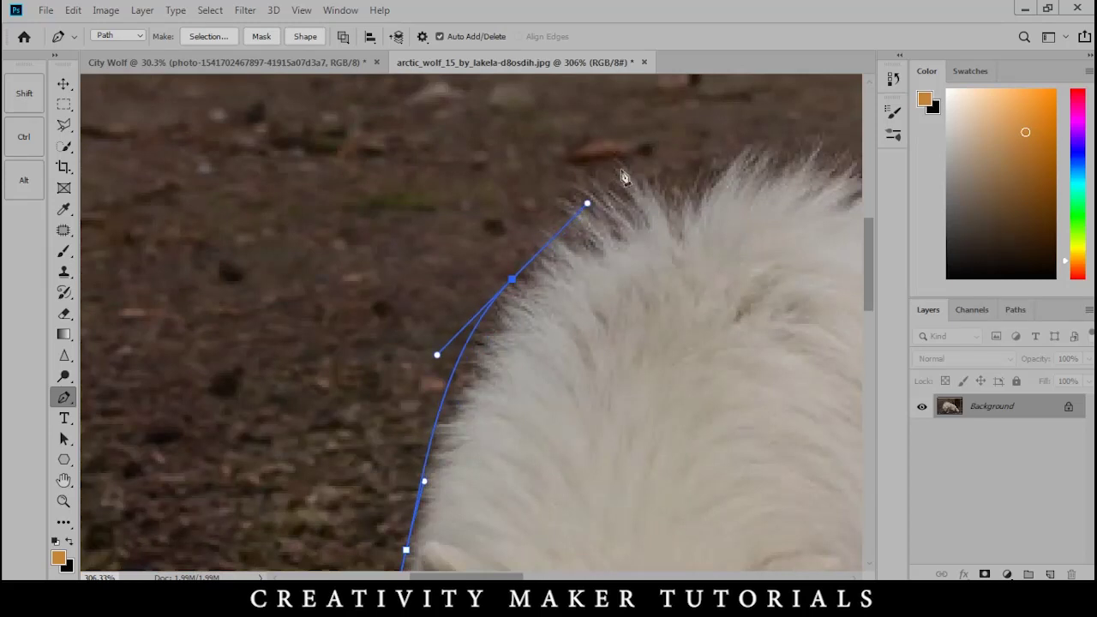
left_click_drag(682, 183, 555, 310)
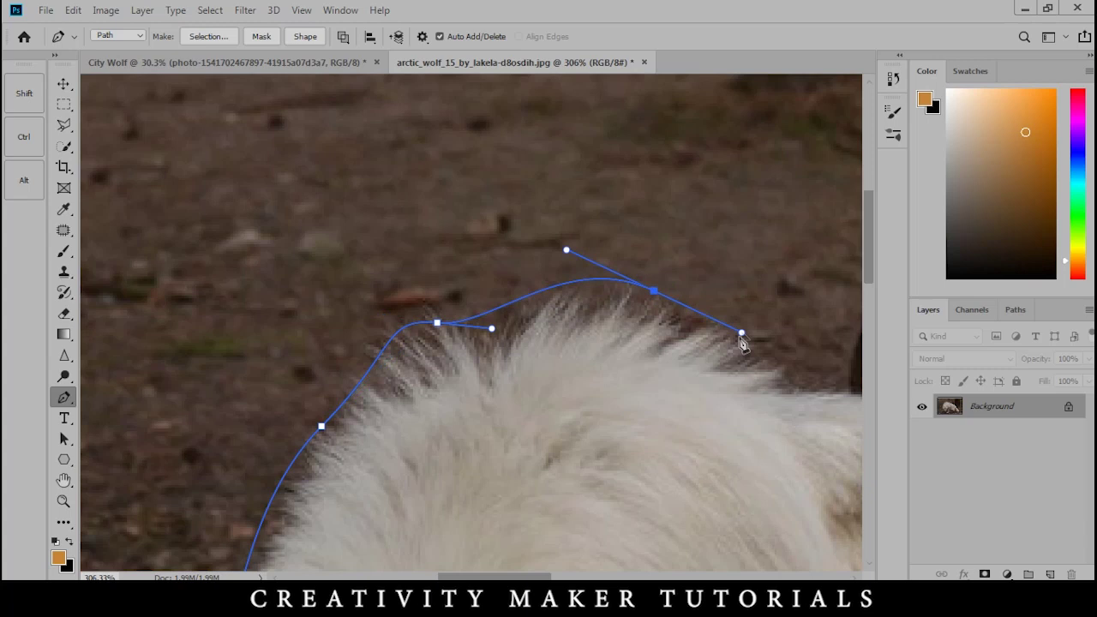
left_click_drag(742, 341, 467, 350)
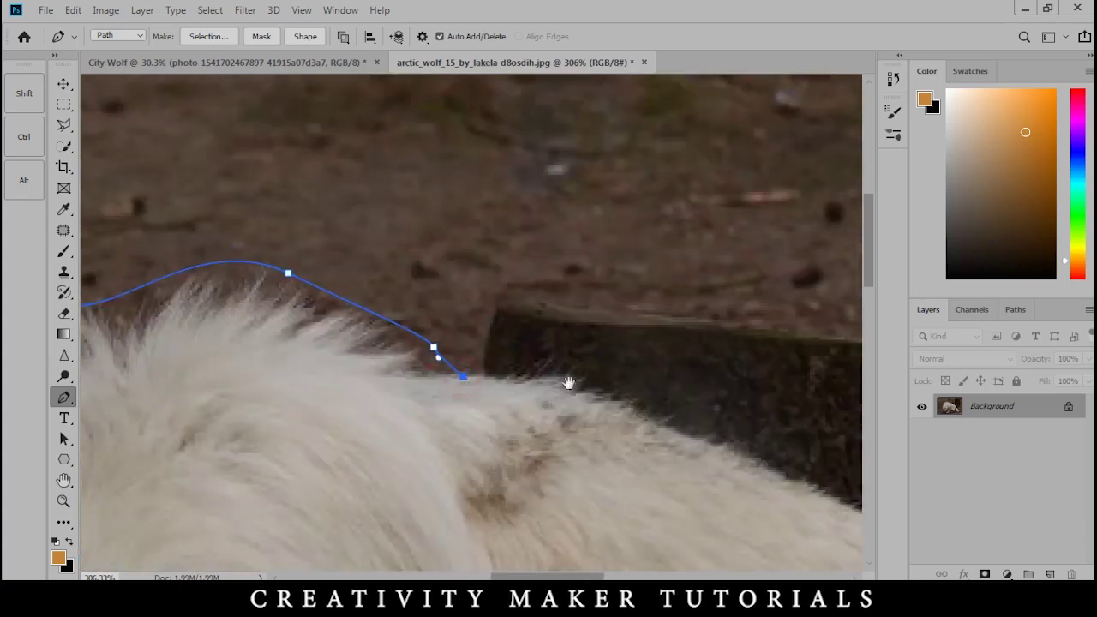
left_click_drag(568, 383, 443, 318)
left_click_drag(648, 426, 685, 436)
key("ctrl+z")
left_click_drag(489, 323, 622, 403)
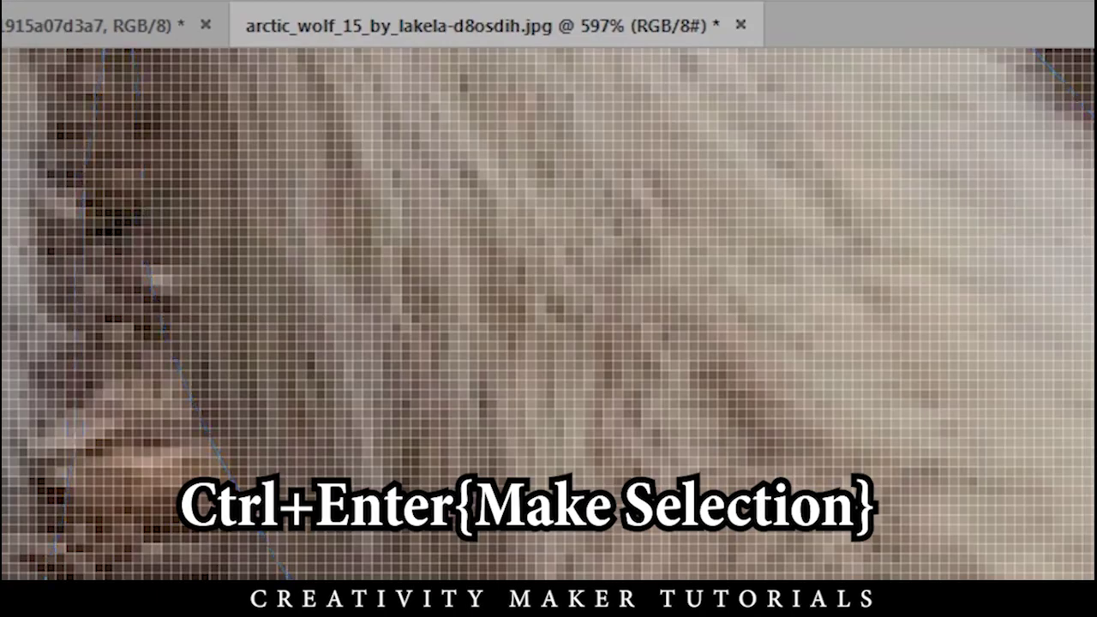
Convert the wolf path into a feathered selection and copy the selected wolf to a new layer
key("ctrl+Return")
key("shift+F6")
key("Return")
key("ctrl+j")
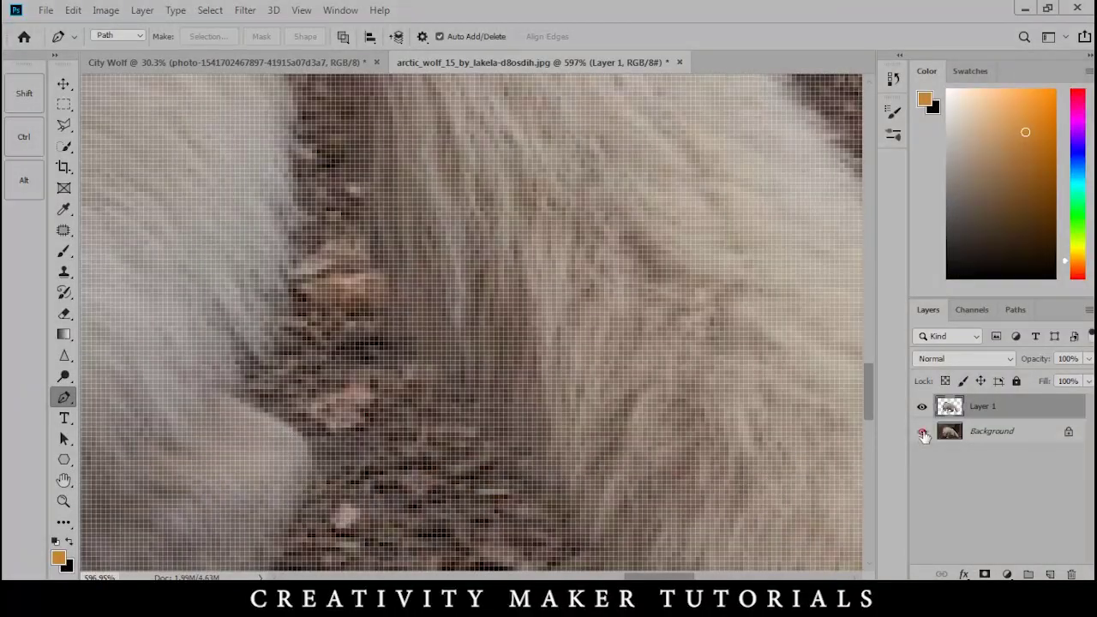
Hide the Background layer and add a mask to Layer 1 from the wolf's own outline
left_click(923, 432)
scroll(530, 406, "down", 10)
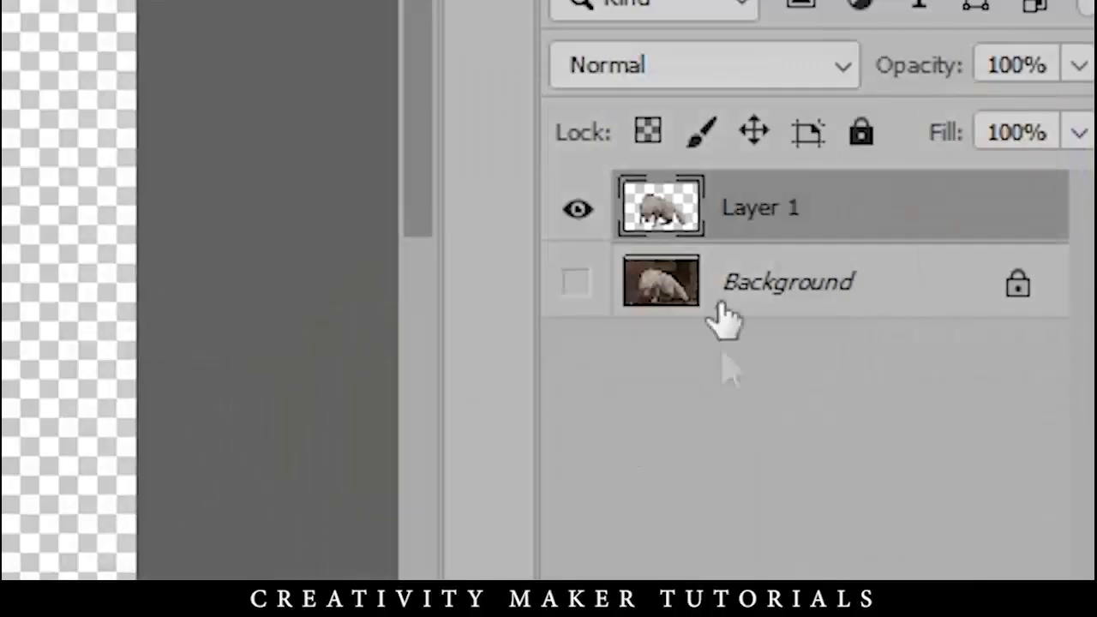
left_click(665, 212, "ctrl")
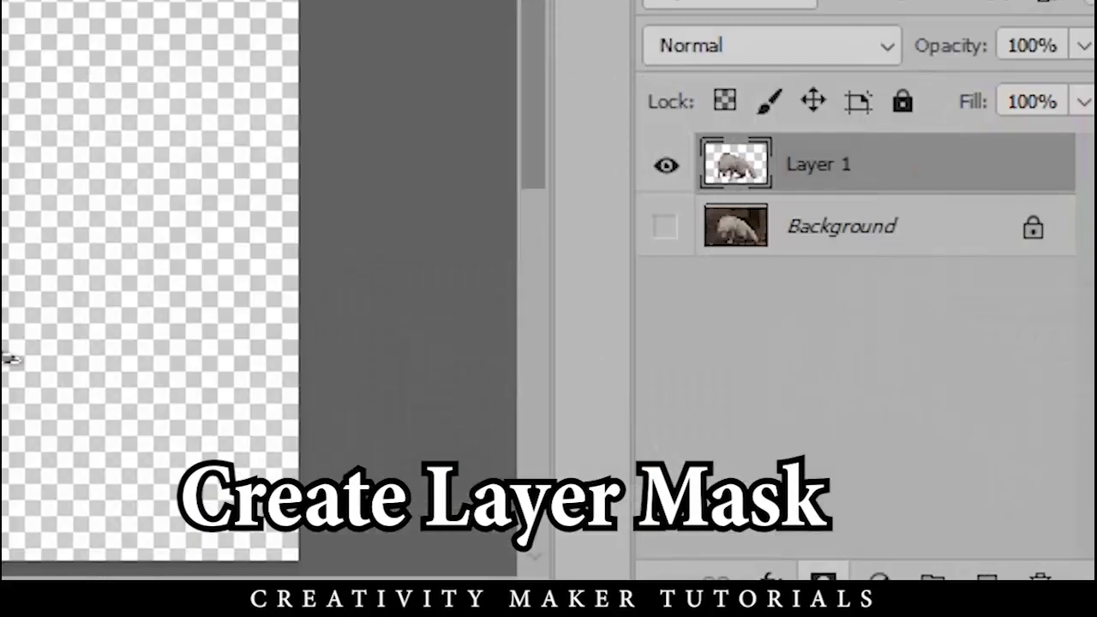
left_click(985, 574)
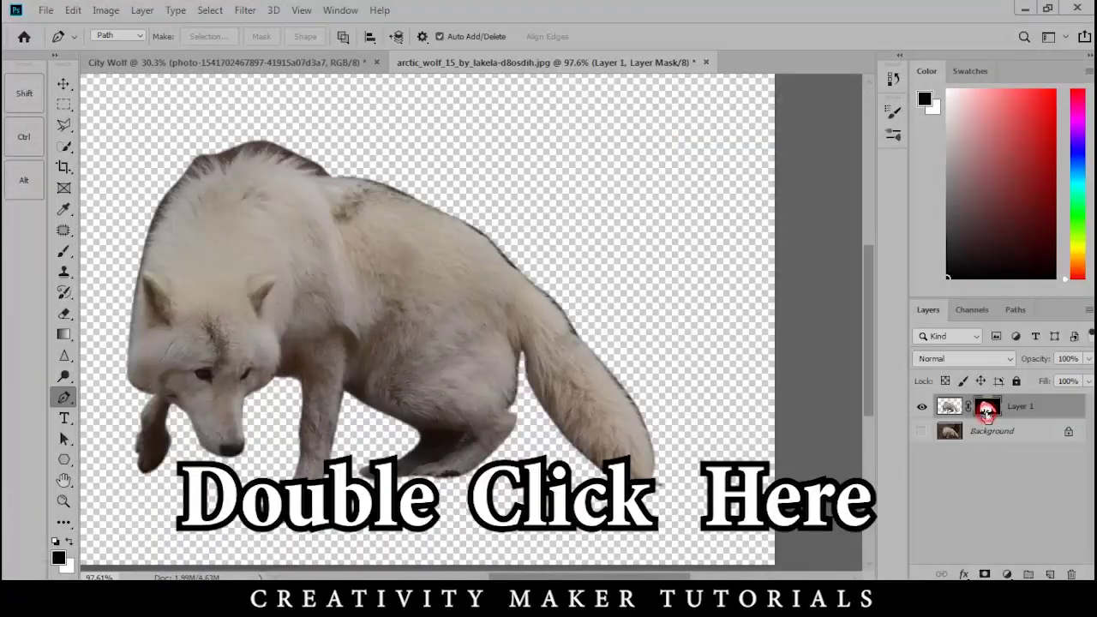
Refine the wolf's layer mask with a size 30 Refine Edge Brush along the fur of its back, tail, legs and head
double_click(986, 409)
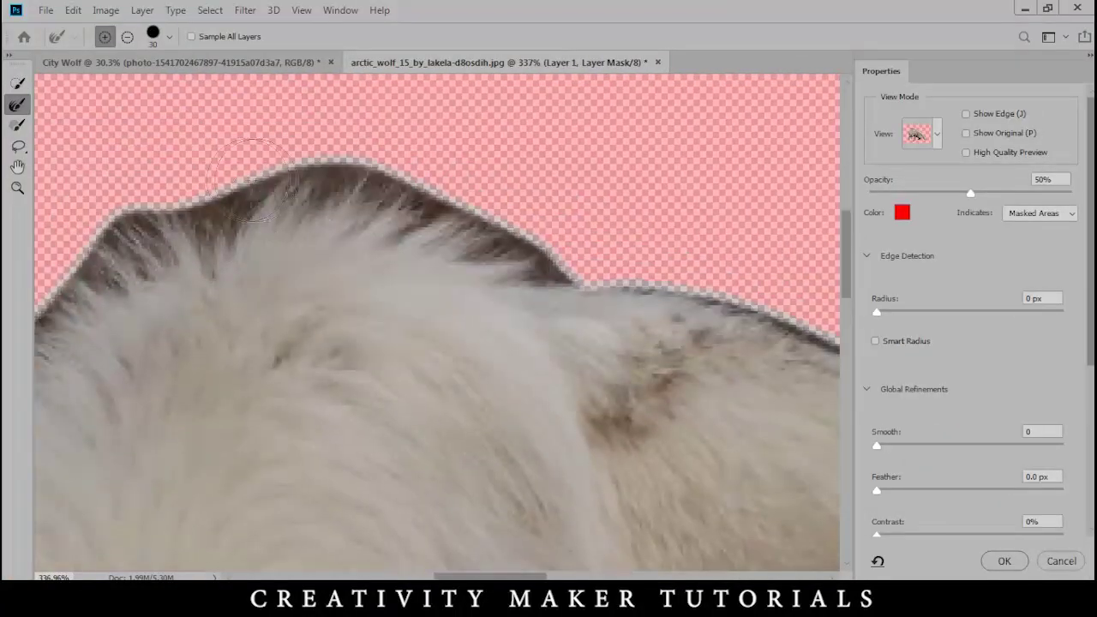
mouse_move(252, 180)
left_mouse_down()
mouse_move(196, 246)
mouse_move(253, 201)
mouse_move(346, 170)
mouse_move(431, 187)
mouse_move(528, 249)
mouse_move(520, 236)
mouse_move(417, 226)
mouse_move(280, 227)
left_mouse_up()
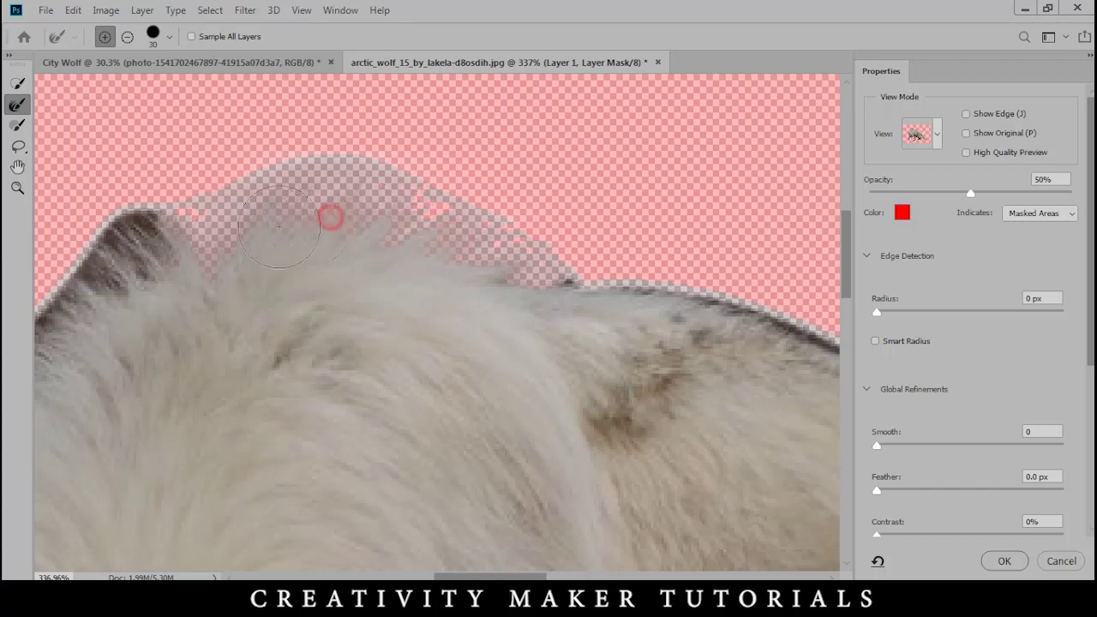
mouse_move(713, 287)
left_mouse_down()
mouse_move(431, 250)
mouse_move(649, 317)
mouse_move(402, 249)
left_mouse_up()
mouse_move(679, 463)
left_mouse_down()
mouse_move(341, 278)
mouse_move(467, 374)
mouse_move(526, 501)
mouse_move(429, 203)
left_mouse_up()
mouse_move(429, 203)
left_mouse_down()
mouse_move(474, 269)
mouse_move(668, 477)
left_mouse_up()
left_click_drag(668, 478, 585, 343)
left_click_drag(585, 343, 644, 499)
mouse_move(644, 499)
left_mouse_down()
mouse_move(610, 274)
mouse_move(633, 384)
mouse_move(519, 402)
mouse_move(409, 374)
mouse_move(283, 233)
left_mouse_up()
mouse_move(226, 195)
left_mouse_down()
mouse_move(386, 422)
mouse_move(319, 330)
mouse_move(289, 353)
left_mouse_up()
left_click_drag(311, 422, 507, 252)
mouse_move(433, 313)
left_mouse_down()
mouse_move(331, 441)
mouse_move(279, 450)
left_mouse_up()
mouse_move(137, 433)
left_mouse_down()
mouse_move(249, 521)
mouse_move(419, 418)
left_mouse_up()
left_click_drag(209, 440, 190, 410)
mouse_move(156, 163)
left_mouse_down()
mouse_move(196, 201)
mouse_move(349, 282)
left_mouse_up()
mouse_move(320, 282)
left_mouse_down()
mouse_move(453, 306)
mouse_move(537, 338)
left_mouse_up()
left_click_drag(370, 303, 361, 326)
left_click_drag(320, 532, 467, 307)
left_click(442, 316)
left_click_drag(369, 311, 387, 453)
left_click_drag(343, 308, 336, 268)
left_click_drag(348, 149, 350, 135)
left_click_drag(347, 134, 386, 349)
left_click_drag(363, 340, 363, 328)
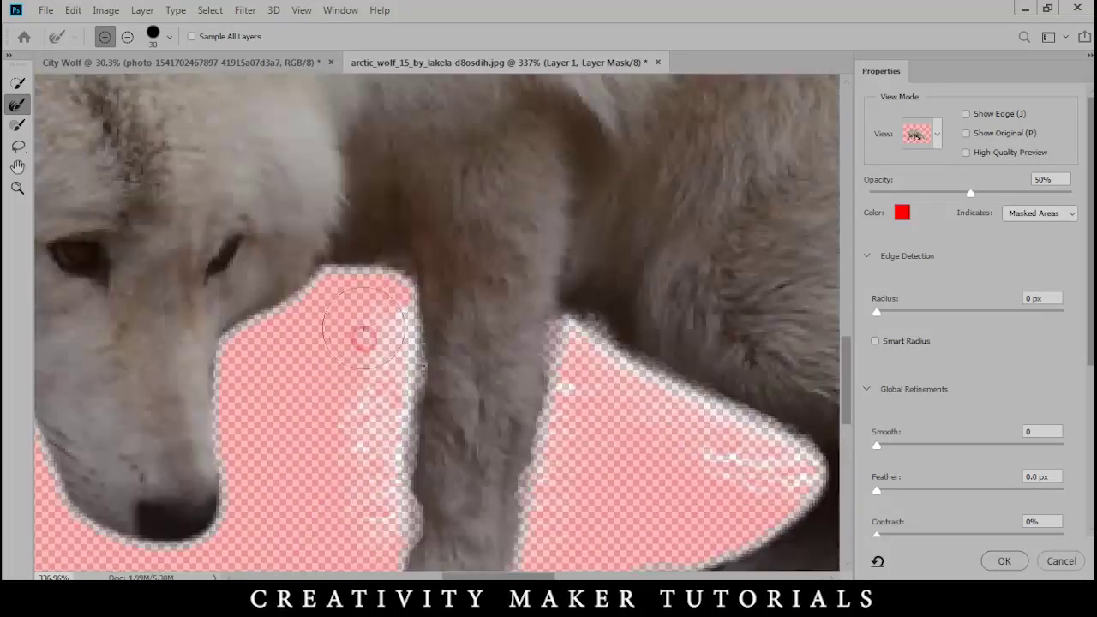
left_click_drag(287, 343, 274, 349)
left_click_drag(165, 384, 484, 410)
left_click_drag(298, 428, 312, 456)
left_click_drag(295, 342, 514, 494)
left_click_drag(336, 233, 338, 419)
left_click_drag(348, 411, 362, 367)
left_click_drag(382, 232, 406, 139)
left_click_drag(392, 178, 335, 328)
left_click_drag(372, 249, 426, 145)
left_click_drag(386, 189, 241, 367)
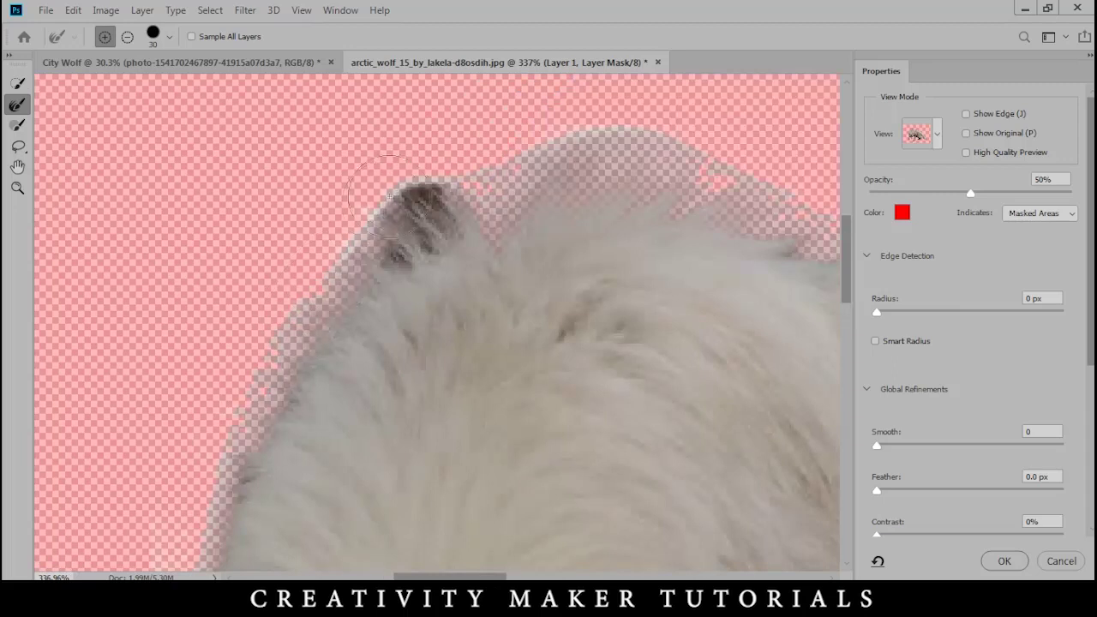
left_click_drag(390, 196, 447, 185)
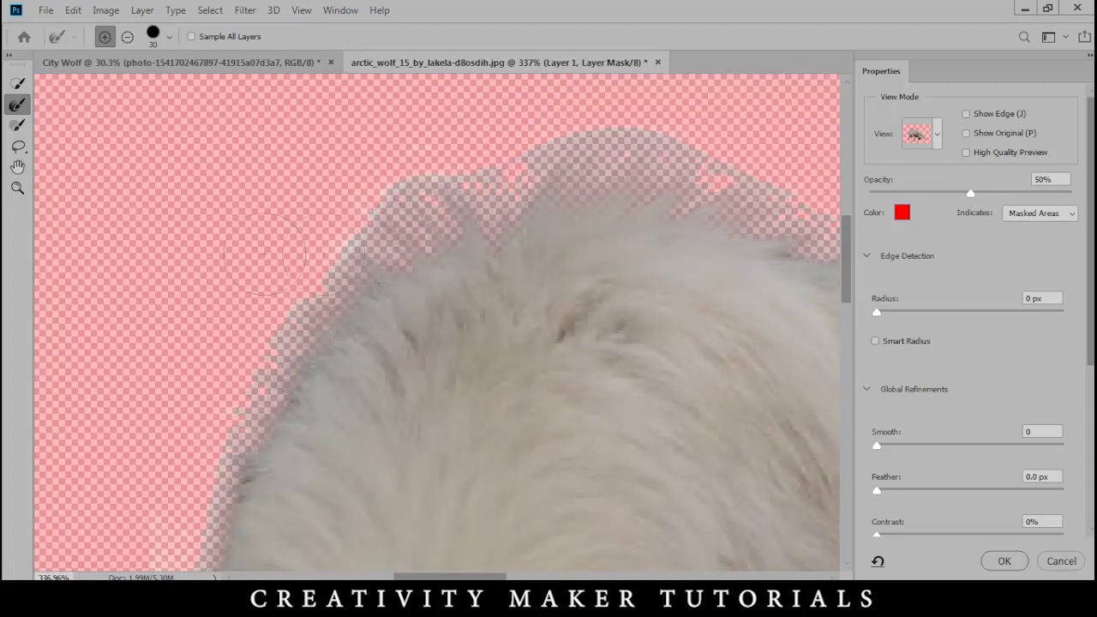
scroll(240, 258, "down", 13)
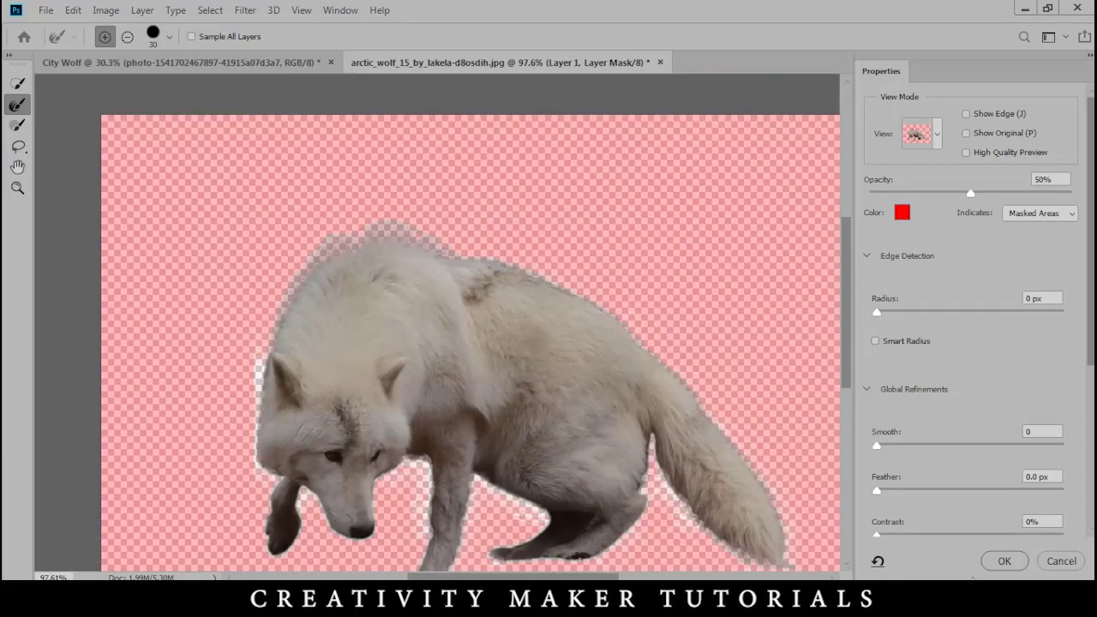
left_click(1000, 561)
Bring the wolf cutout into the City Wolf document, scale it to 194.34% and flip it horizontally over the street
left_click_drag(431, 248, 463, 354)
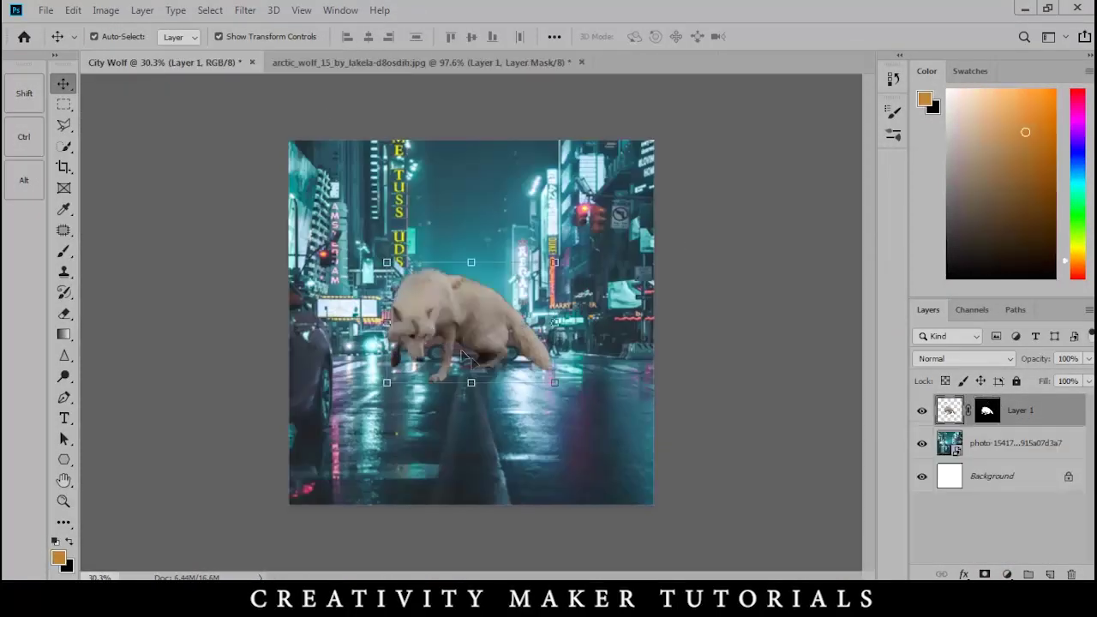
left_click_drag(554, 383, 634, 440)
right_click(620, 416)
left_click(664, 387)
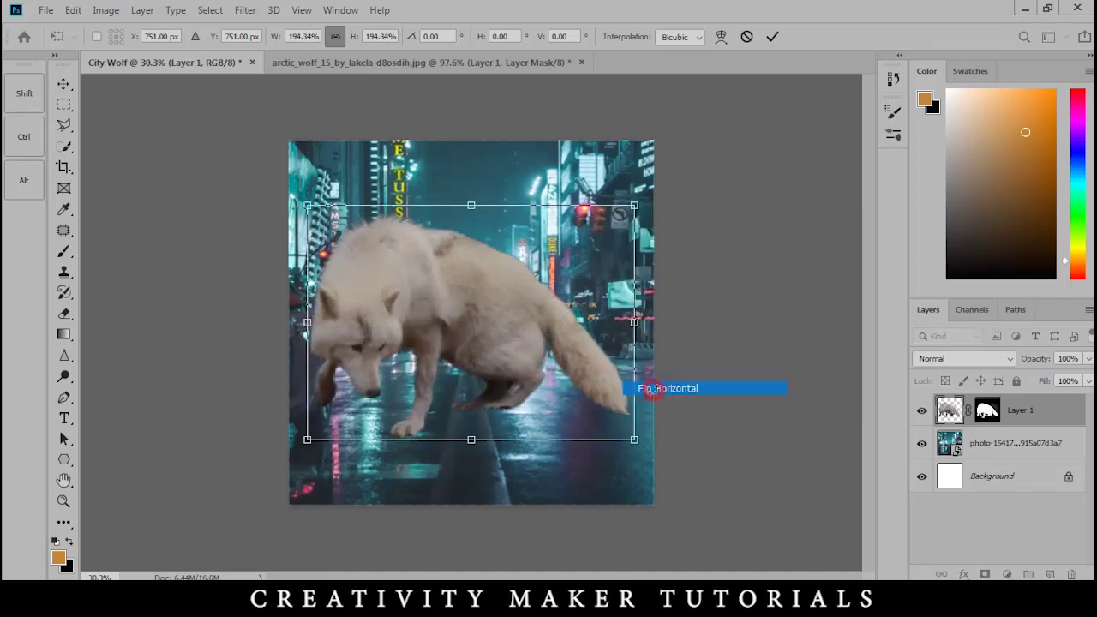
key("Return")
scroll(542, 341, "up", 5)
left_click_drag(557, 321, 658, 332)
Widen the canvas with the Crop tool to include more of the city street and reposition the wolf
scroll(566, 346, "down", 2)
scroll(566, 346, "down", 4)
key("c")
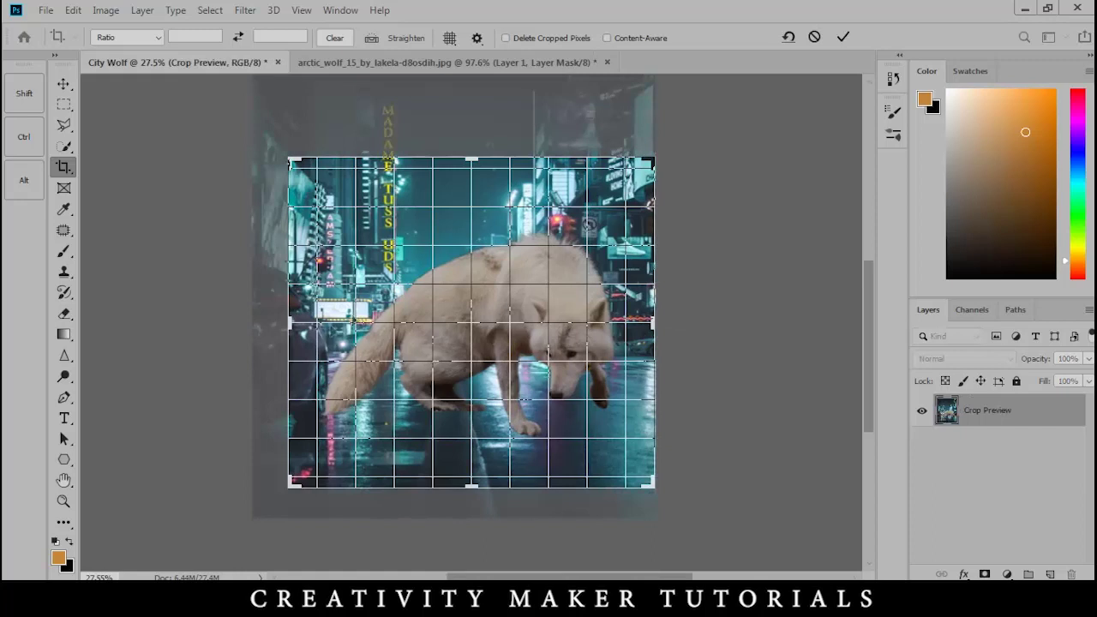
left_click_drag(294, 324, 274, 325)
key("Return")
key("v")
scroll(524, 309, "up", 1)
left_click_drag(523, 309, 557, 336)
scroll(556, 421, "up", 3)
scroll(556, 421, "down", 2)
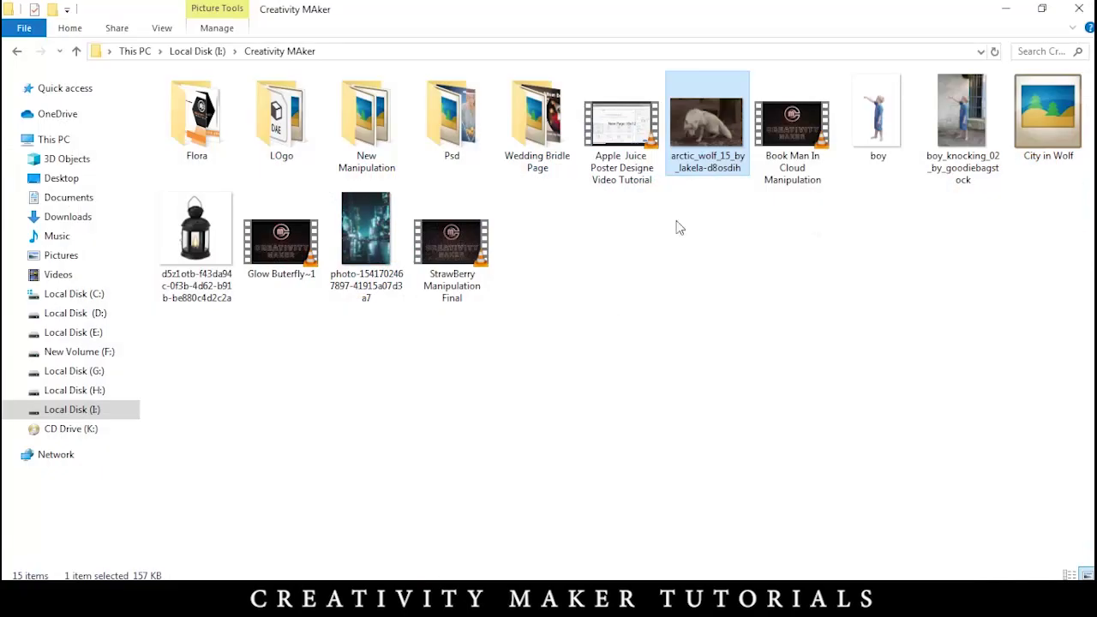
Place the boy image from File Explorer, flip it horizontally, scale it to 44.17% and stand it in front of the wolf
left_click_drag(880, 143, 557, 403)
right_click(605, 463)
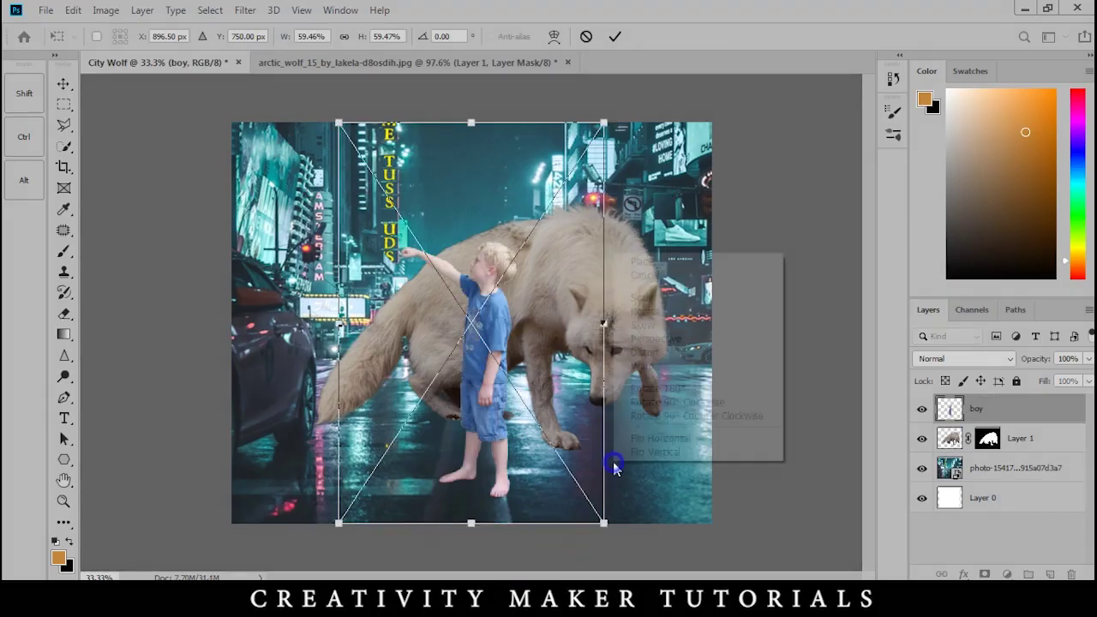
left_click(621, 440)
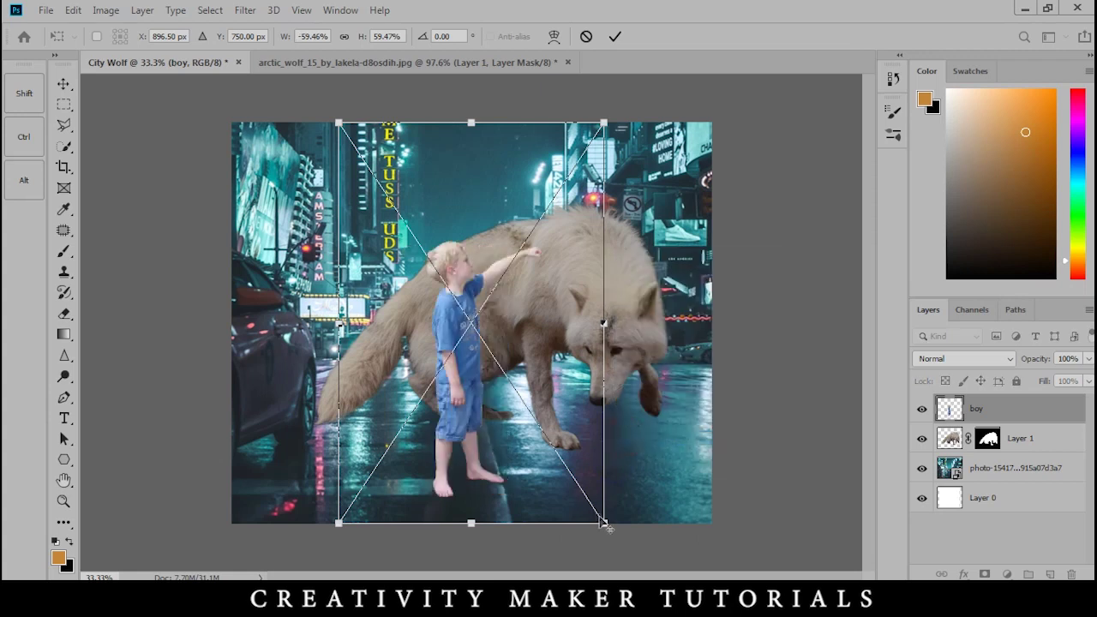
left_click_drag(603, 522, 570, 470)
left_click_drag(476, 383, 453, 396)
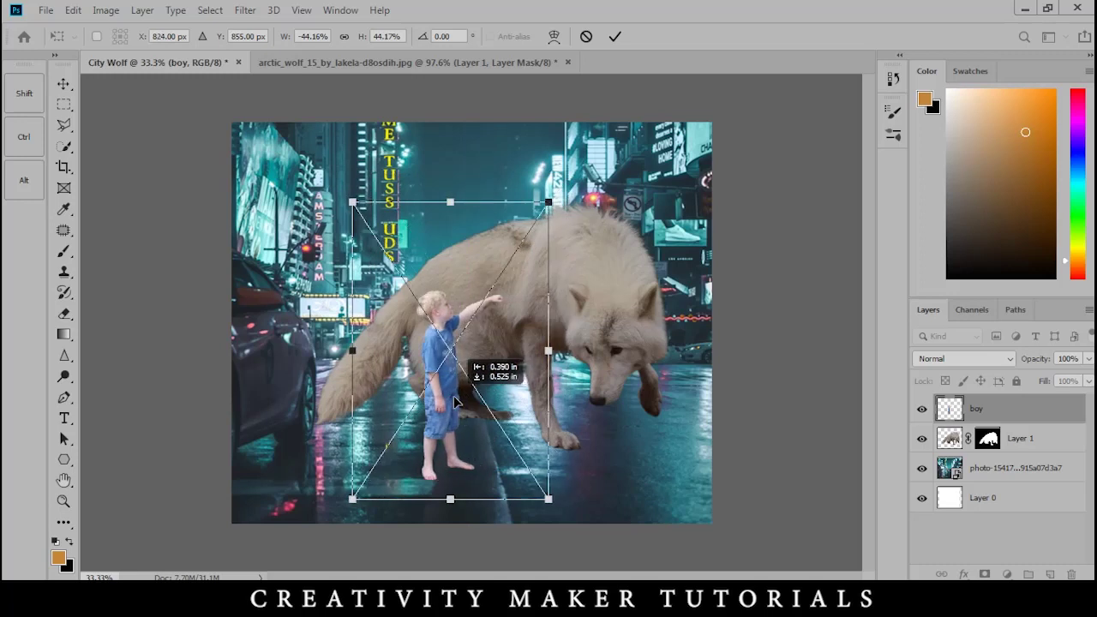
key("Return")
scroll(459, 401, "up", 3)
left_click_drag(414, 341, 428, 344)
scroll(424, 286, "down", 5)
Enlarge the wolf and reposition it so that it towers behind the boy
left_click(601, 276)
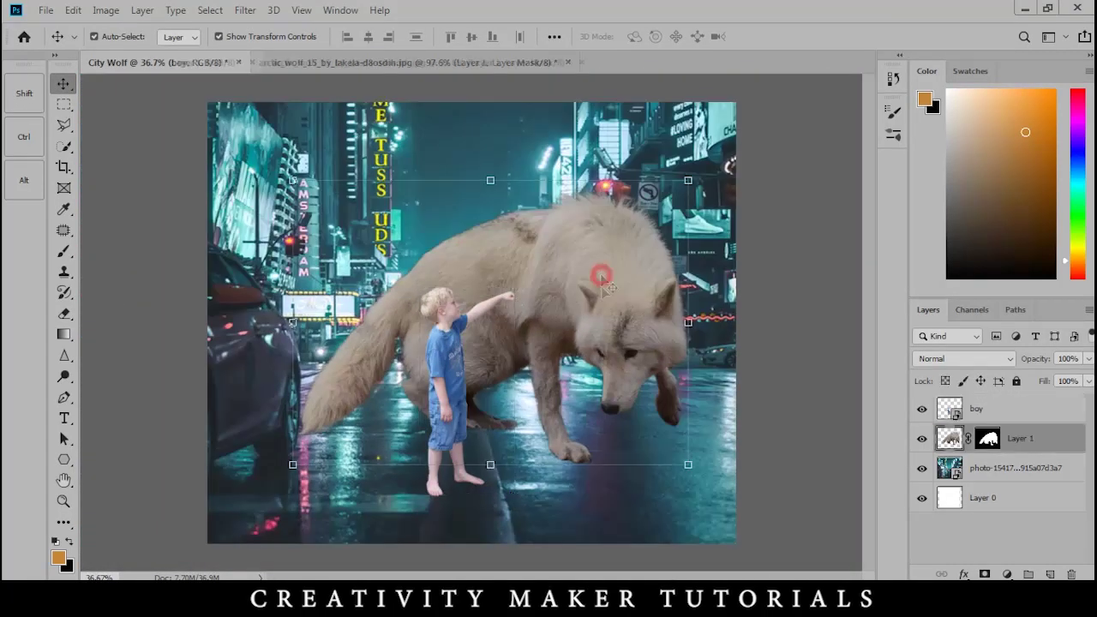
left_click_drag(695, 467, 744, 503)
left_click_drag(616, 359, 575, 306)
key("Return")
scroll(586, 302, "down", 5)
scroll(565, 306, "up", 5)
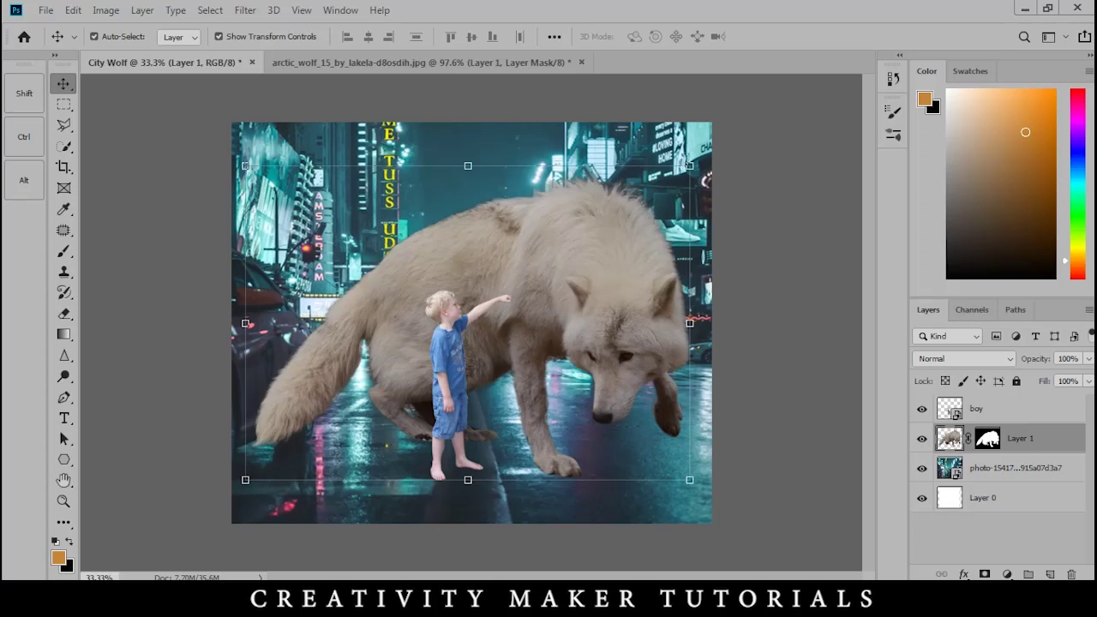
Brighten the wolf layer with Curves by setting an RGB curve point at input 119, output 134
left_click(596, 267)
key("ctrl+m")
left_click_drag(551, 59, 869, 116)
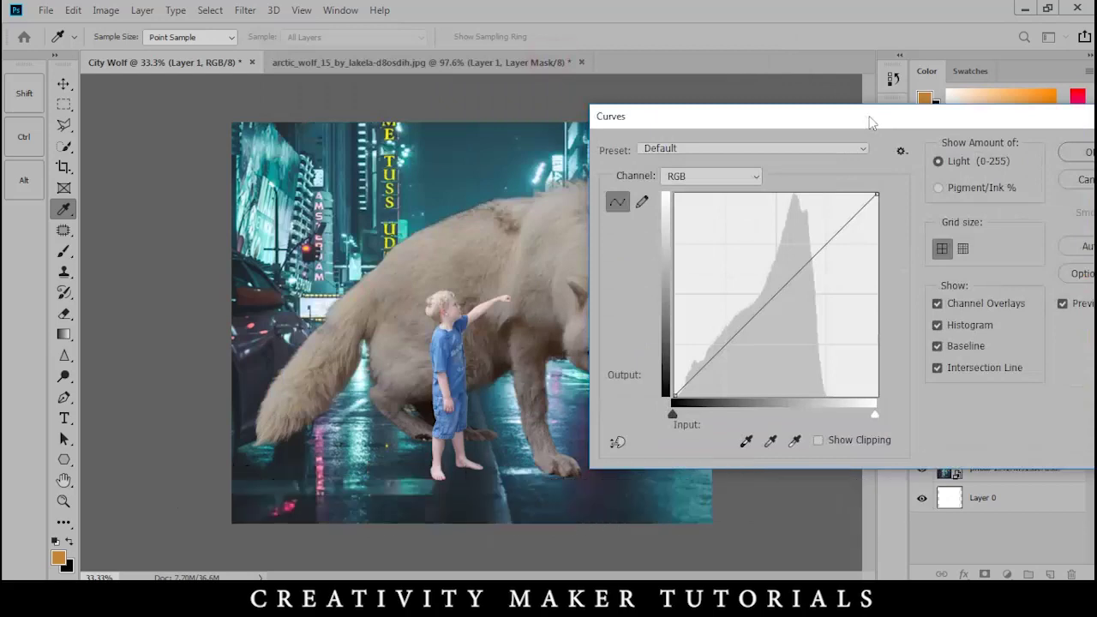
left_click(767, 290)
Adjust the wolf's individual colour channels in Curves, including a red curve point at input 127, output 131
left_click(664, 163)
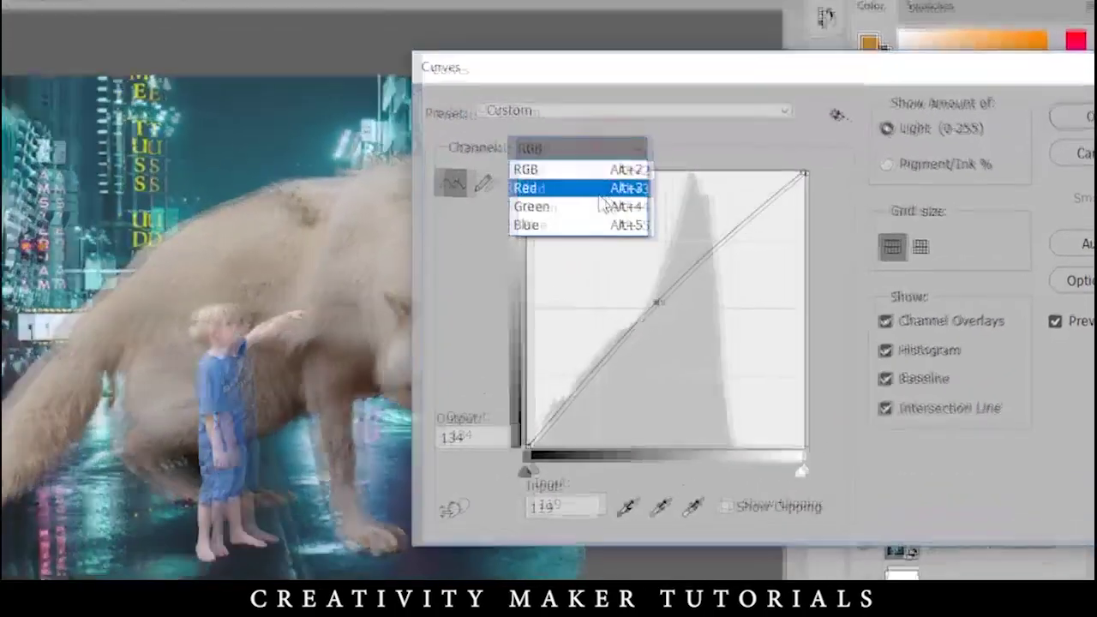
left_click(664, 230)
left_click_drag(708, 304, 702, 302)
left_click(512, 142)
left_click(514, 199)
left_click(617, 317)
mouse_move(617, 318)
left_mouse_down()
mouse_move(628, 318)
mouse_move(612, 307)
mouse_move(625, 326)
mouse_move(622, 310)
left_mouse_up()
left_click(519, 138)
left_click(519, 176)
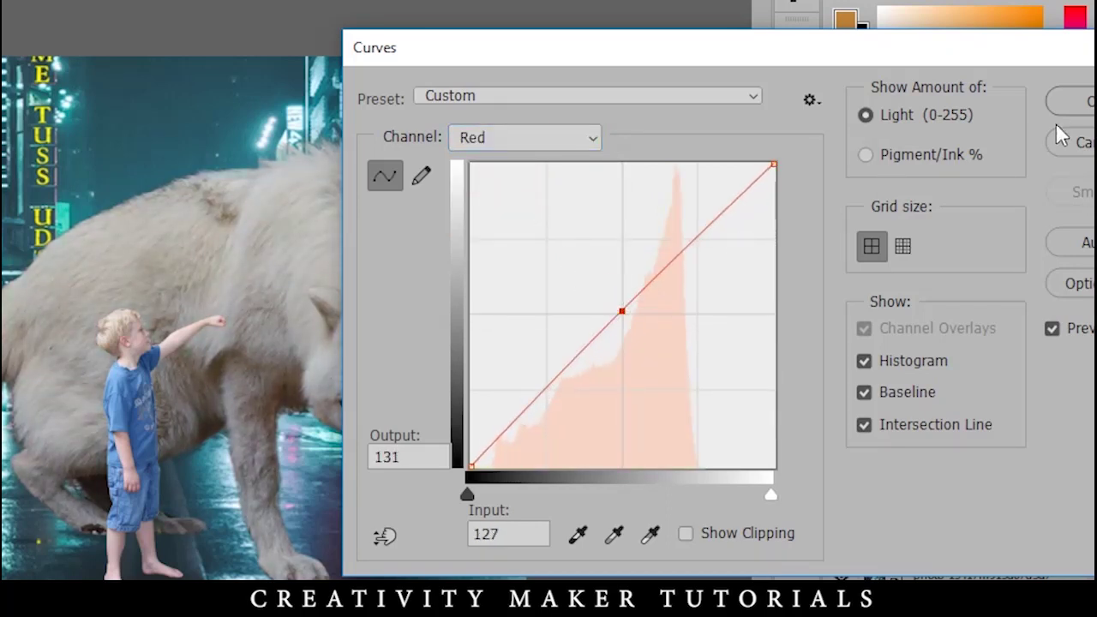
left_click(1067, 104)
Place the lantern image from File Explorer, scale it to 15.98% and hang it below the boy's outstretched fist
left_click(840, 530)
left_click(841, 530)
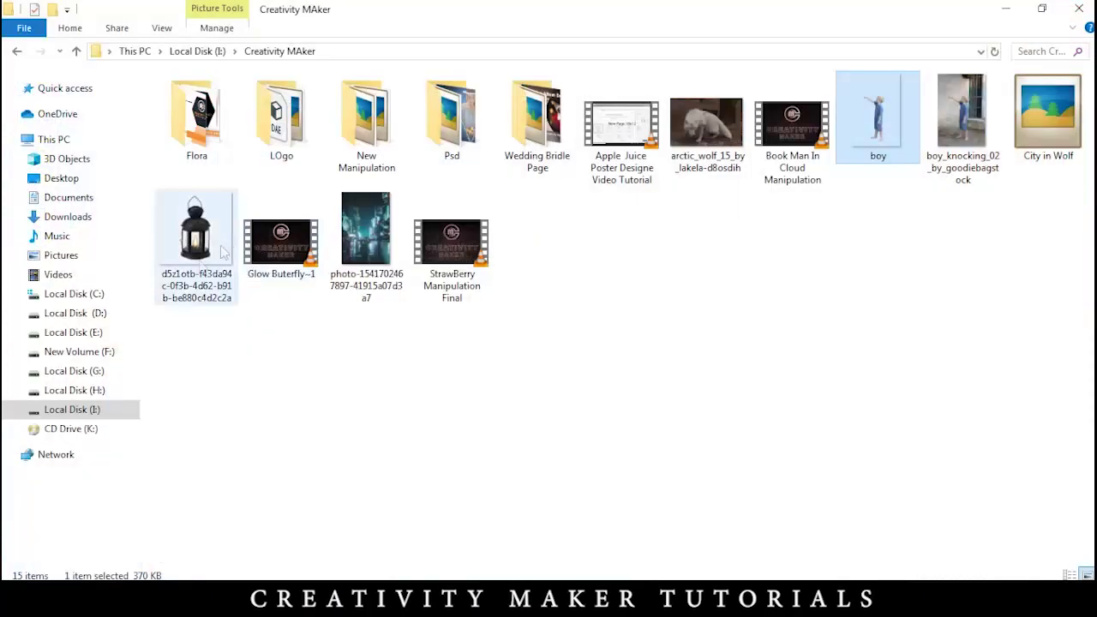
left_click_drag(196, 240, 520, 346)
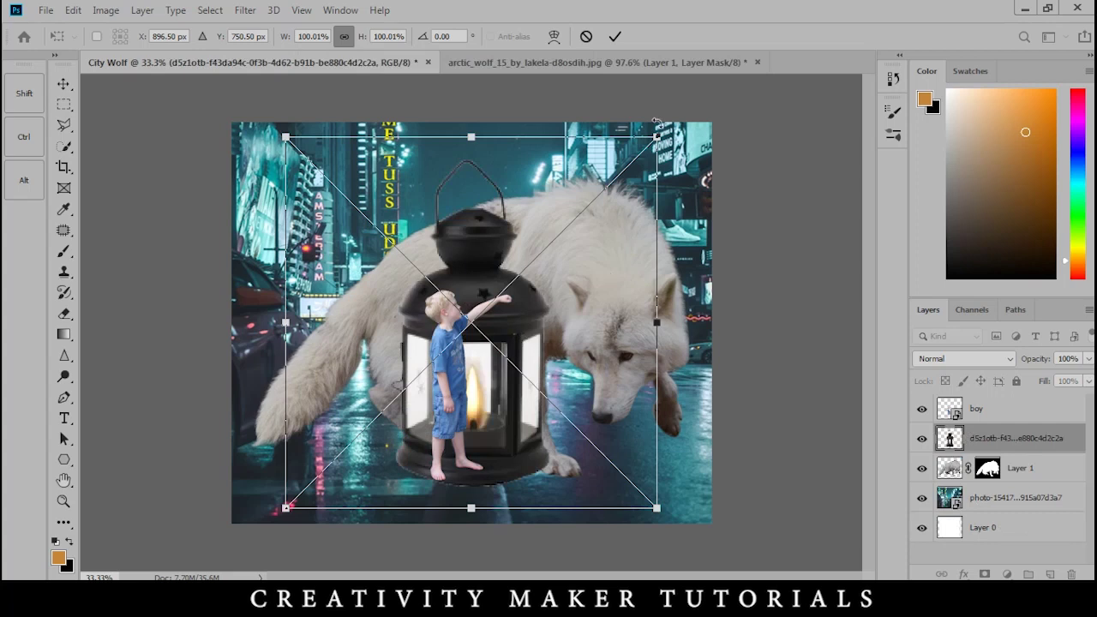
left_click_drag(656, 138, 557, 352)
scroll(485, 319, "up", 13)
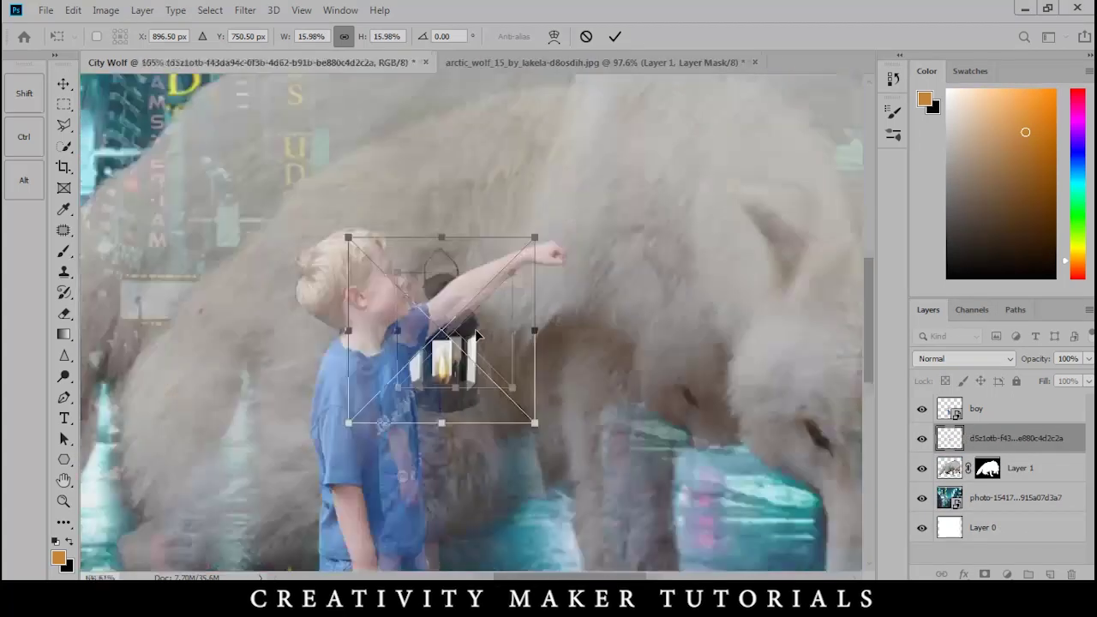
left_click_drag(458, 359, 604, 328)
scroll(592, 360, "up", 13)
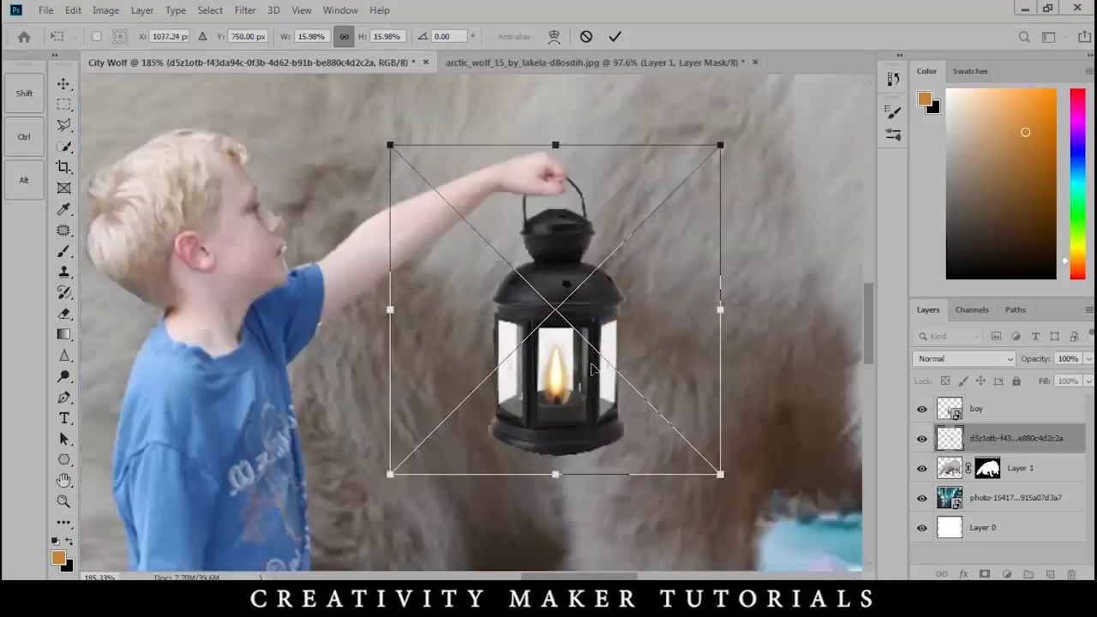
key("Return")
Move the lantern layer above the boy layer and align the top of its handle with his fist
scroll(588, 368, "up", 5)
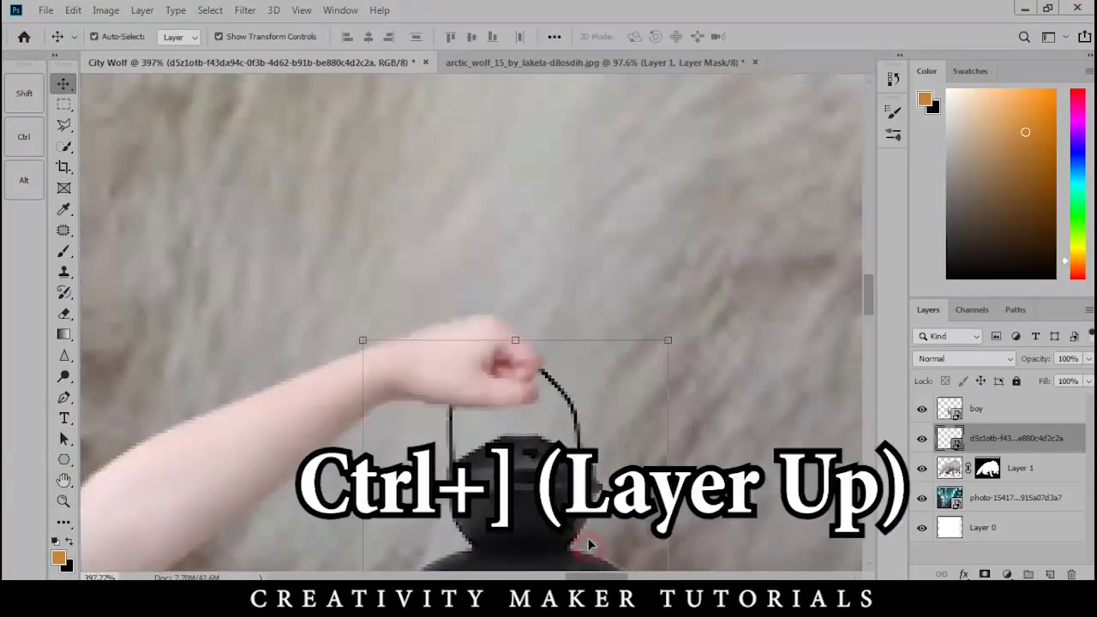
key("ctrl+bracketright")
scroll(529, 496, "up", 3)
left_click_drag(529, 497, 555, 501)
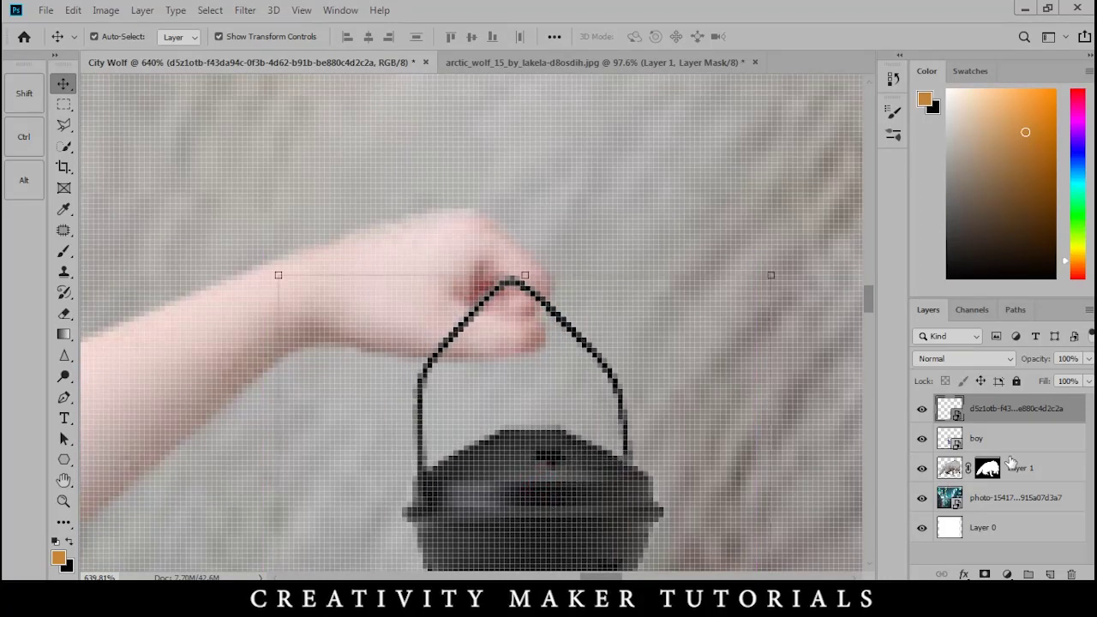
Add a layer mask to the lantern layer and paint out the handle top over the boy's fingers with a 6 px black brush at 50% opacity
left_click(983, 575)
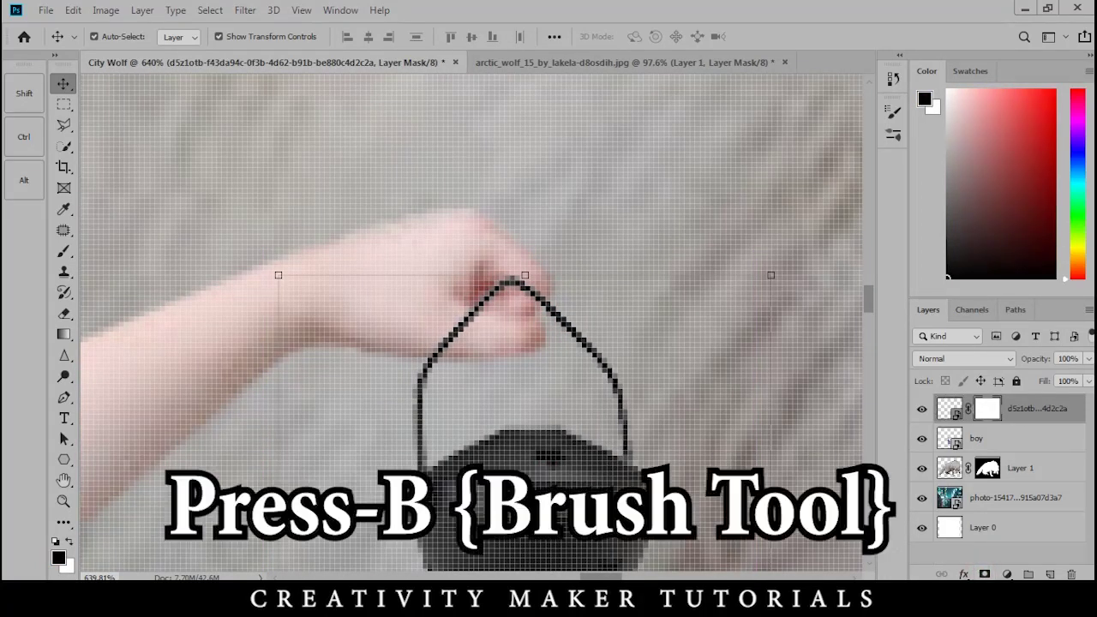
key("b")
scroll(542, 268, "down", 2)
scroll(542, 268, "down", 1)
key("bracketleft")
key("bracketleft")
key("bracketleft")
key("bracketleft")
key("bracketleft")
key("bracketleft")
key("bracketleft")
key("bracketleft")
key("bracketleft")
key("bracketleft")
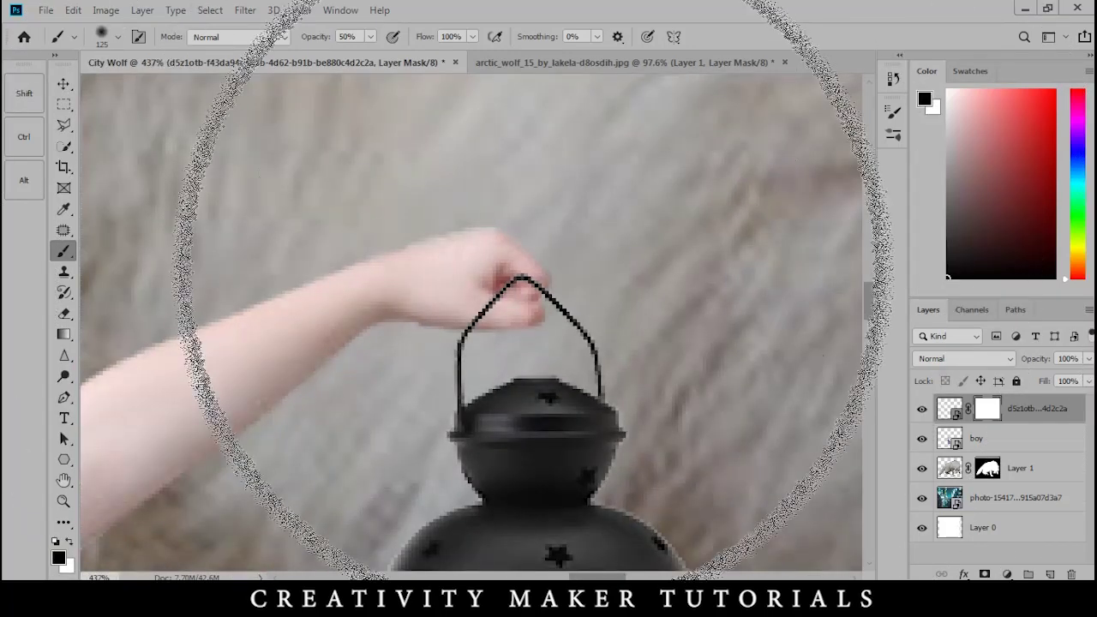
key("bracketleft")
key("bracketleft")
key("bracketleft")
key("bracketleft")
key("bracketleft")
key("bracketleft")
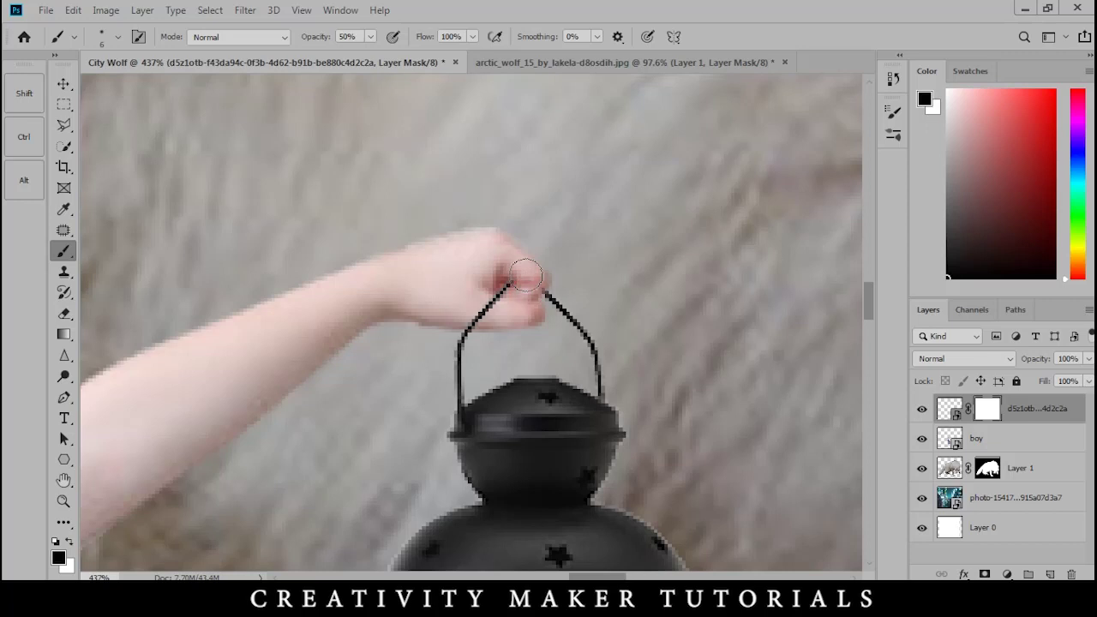
scroll(525, 276, "down", 20)
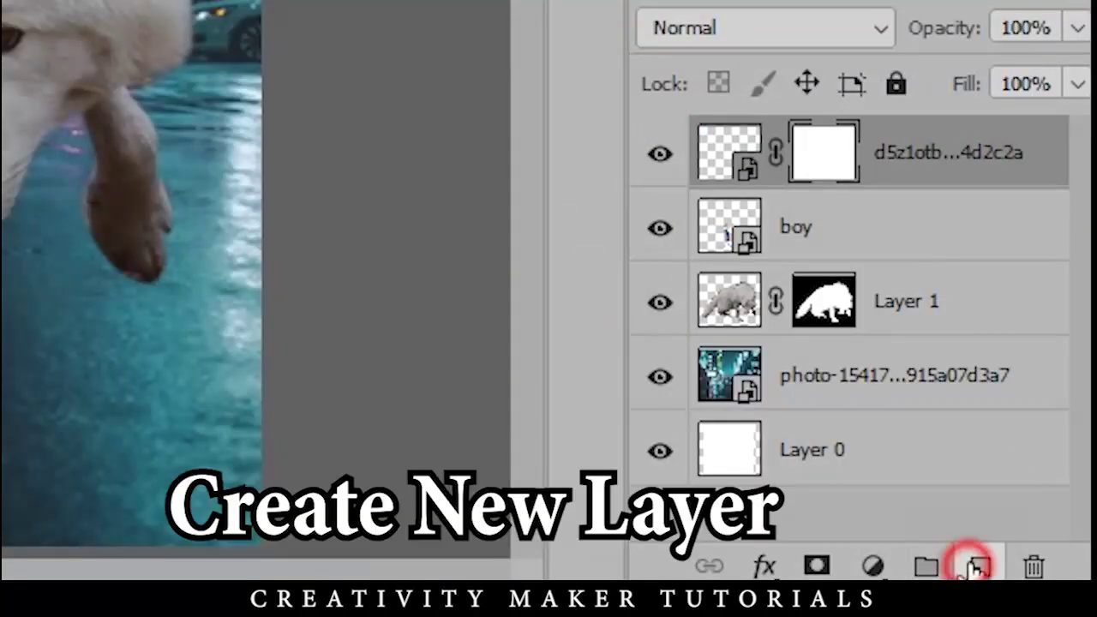
Create a new layer above the lantern and set the background colour to orange db7f09
left_click(977, 568)
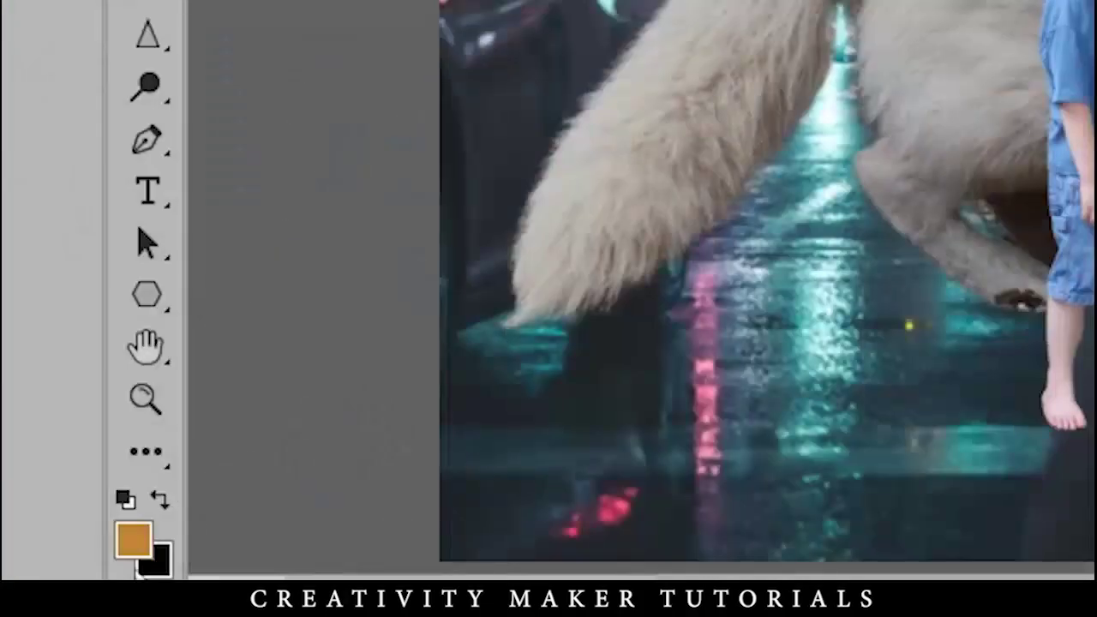
left_click(146, 569)
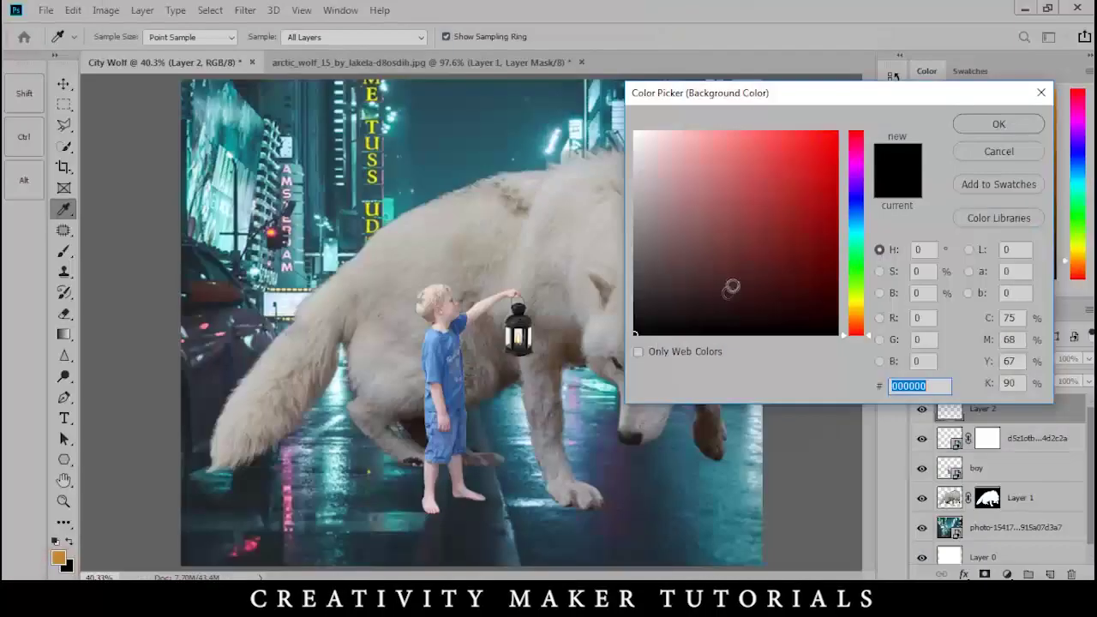
left_click_drag(858, 306, 859, 322)
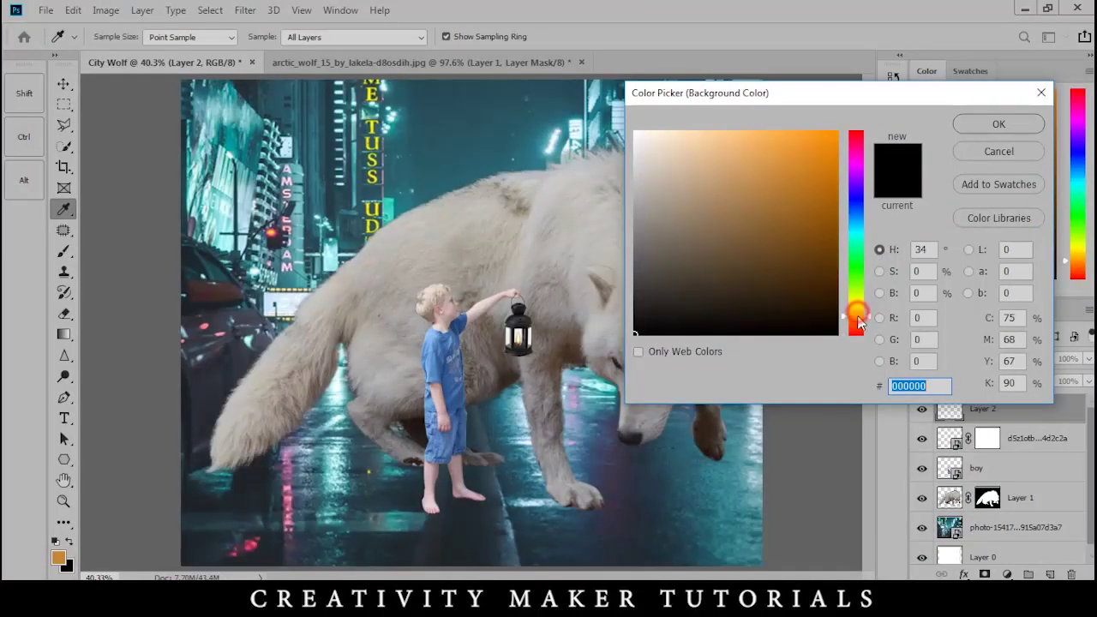
left_click_drag(805, 201, 830, 160)
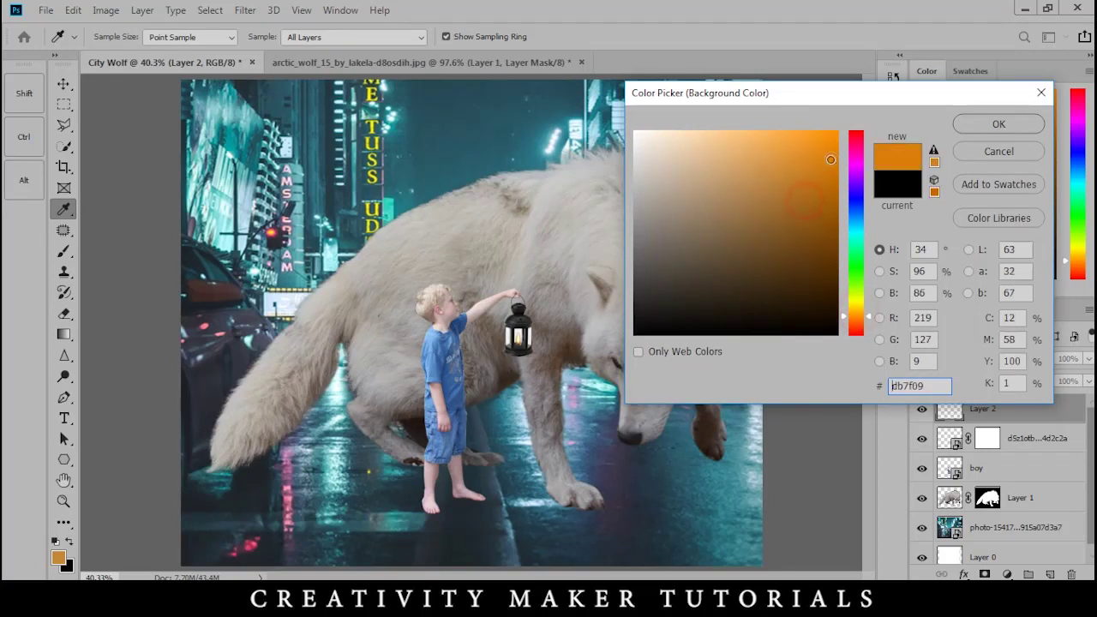
left_click(1011, 132)
Paint a soft orange glow over the lantern's glass with a 150 px brush at 100% opacity
key("b")
scroll(595, 330, "up", 11)
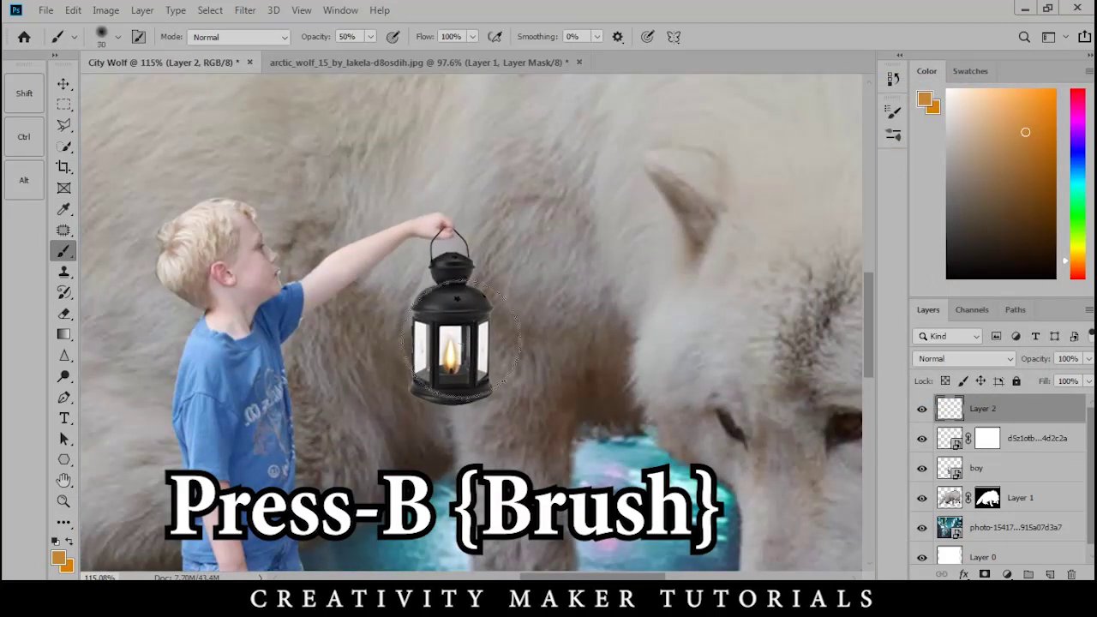
key("]")
key("]")
key("]")
key("]")
key("0")
left_click(452, 349)
left_click(451, 348)
left_click(452, 349)
Create another new layer and paint a white spot over the lantern flame with a 45 px brush
key("d")
key("x")
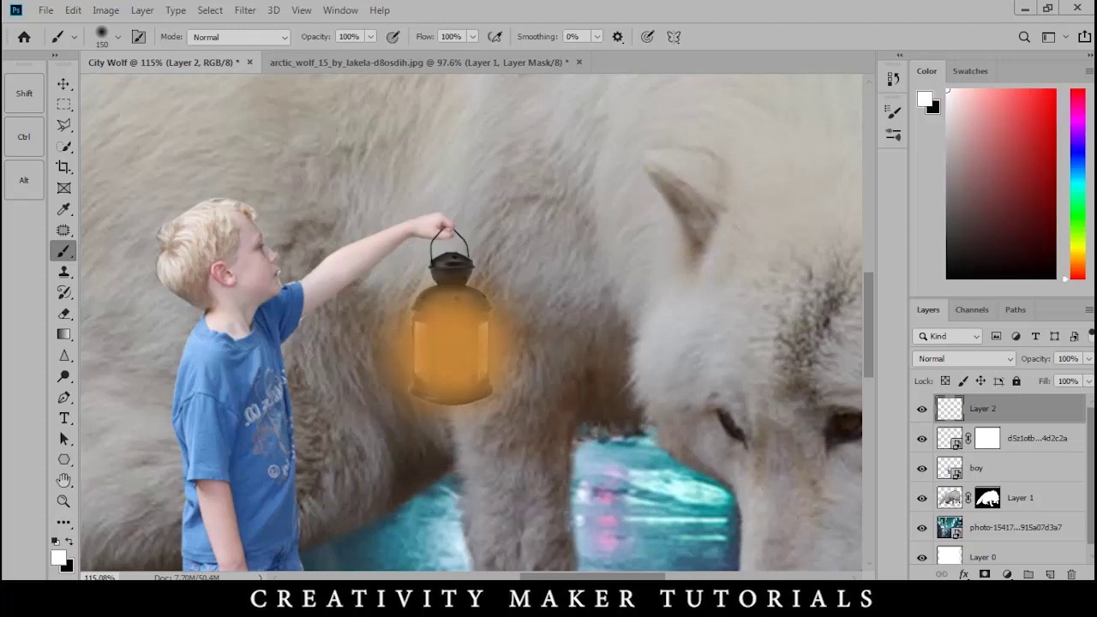
left_click(1043, 574)
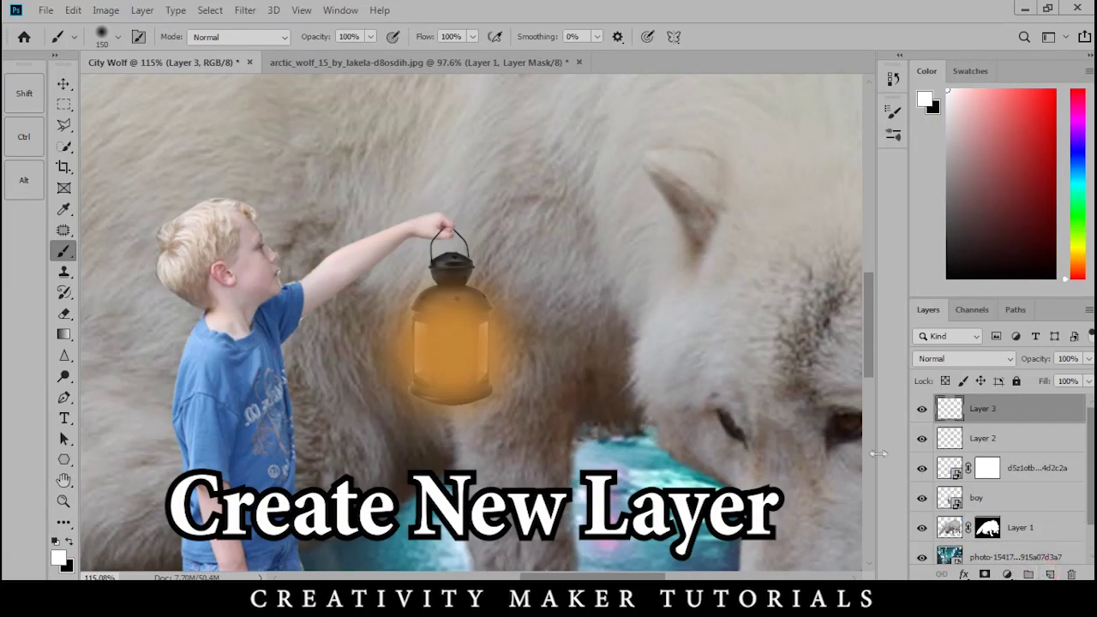
key("bracketleft")
key("bracketleft")
key("bracketleft")
key("bracketleft")
key("bracketleft")
key("bracketleft")
key("bracketleft")
key("bracketleft")
left_click(451, 354)
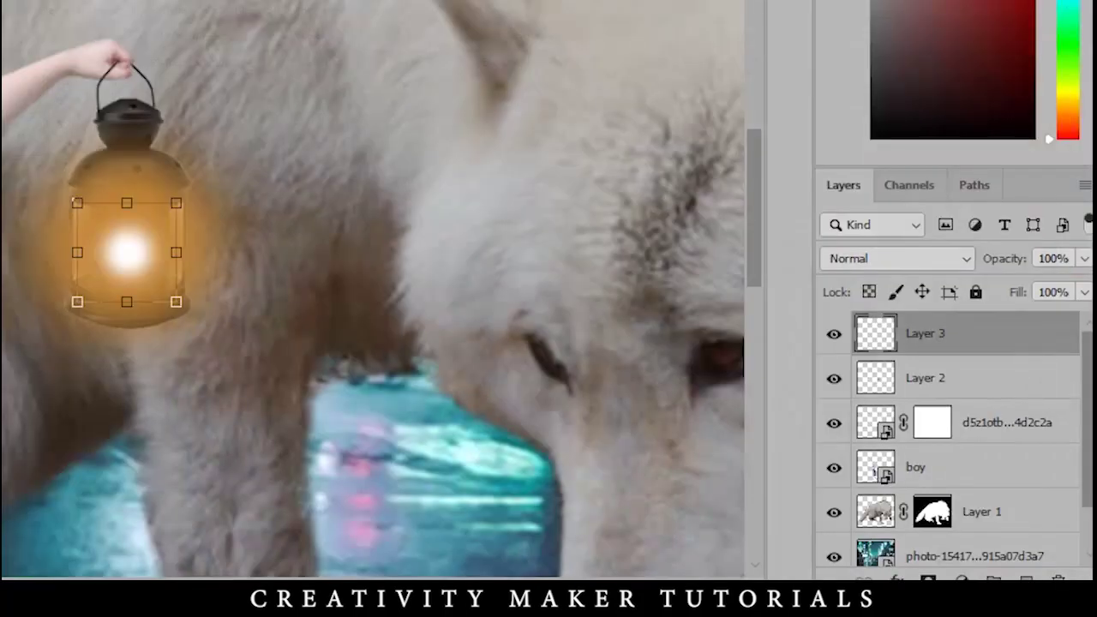
Set the blend mode of the white and orange lantern glow layers, Layer 3 and Layer 2, to Screen
left_click(980, 367, "shift")
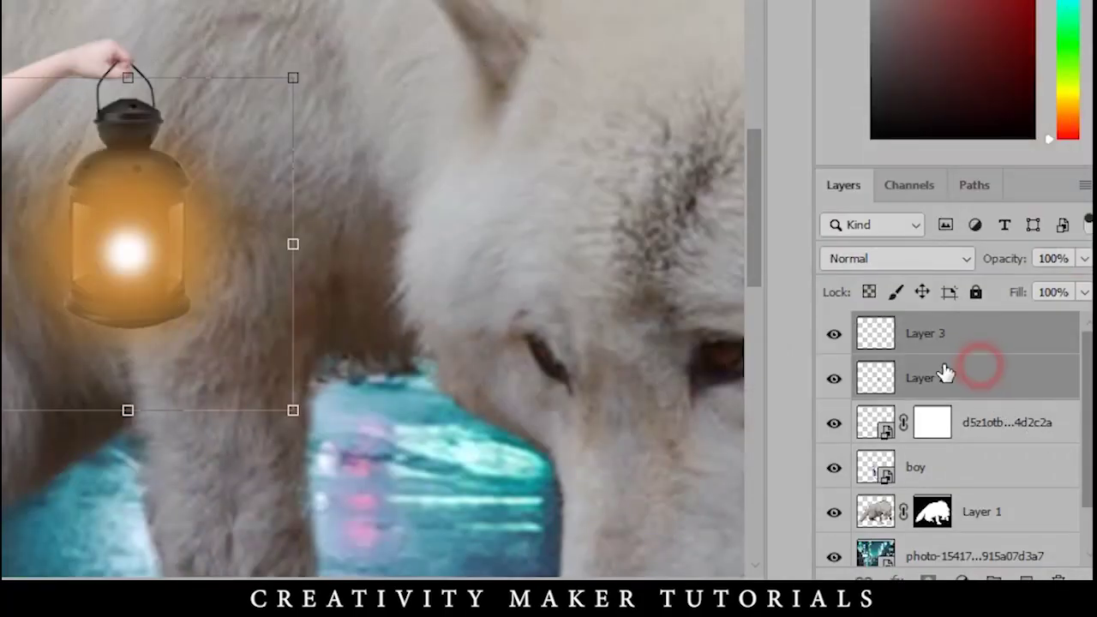
left_click(915, 262)
left_click(867, 190)
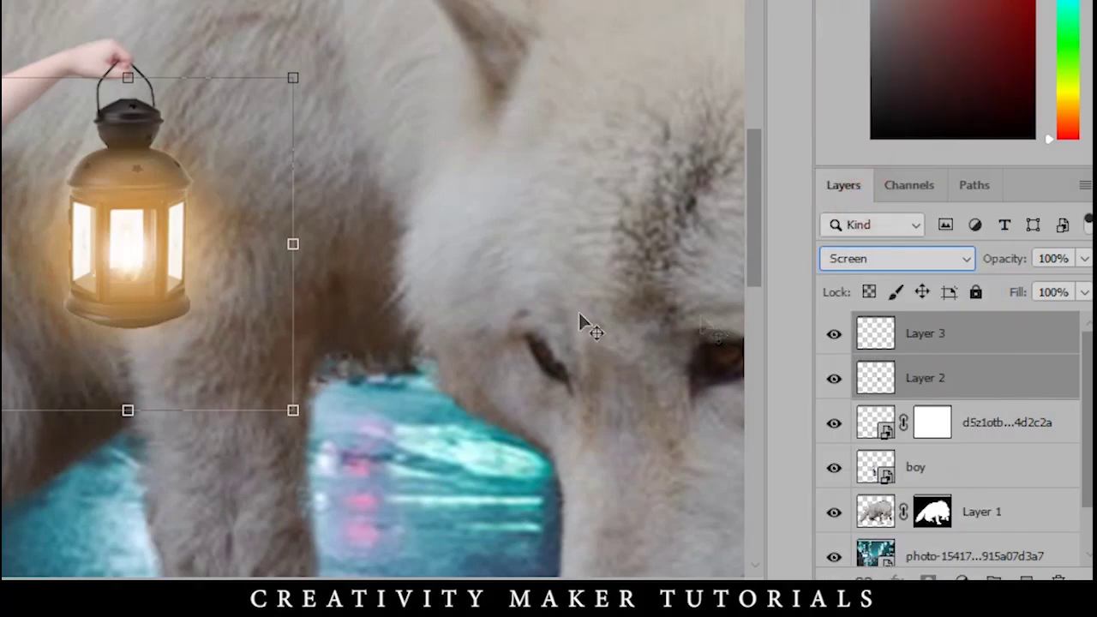
Enlarge the two lantern glow layers together around their centre so the light spreads wider around the lantern
left_click_drag(293, 411, 364, 480)
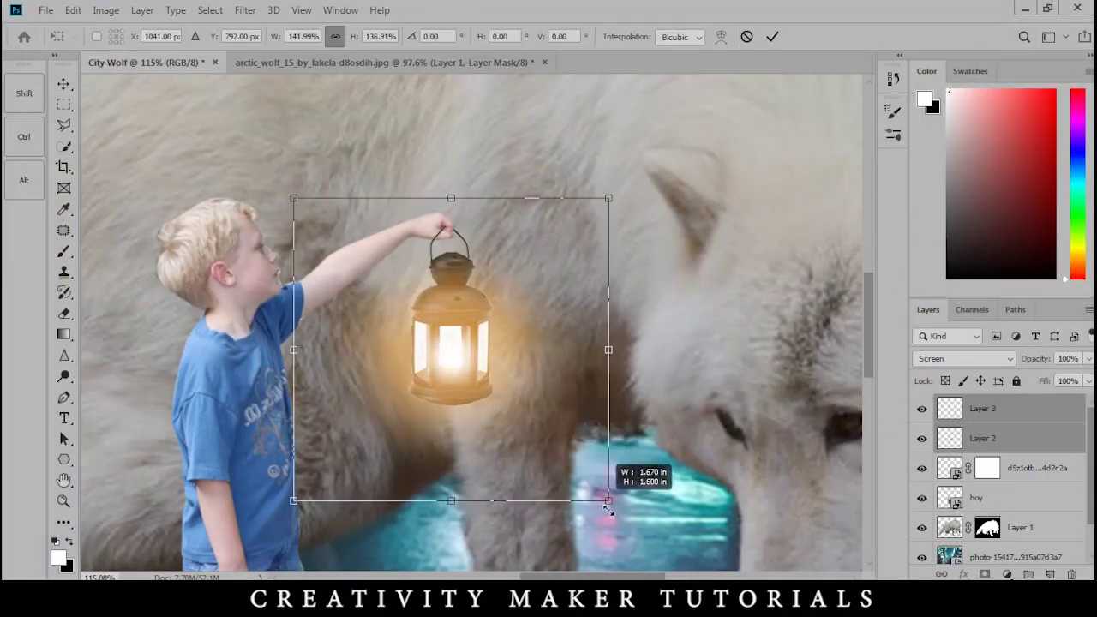
left_click_drag(609, 509, 640, 527)
key("Return")
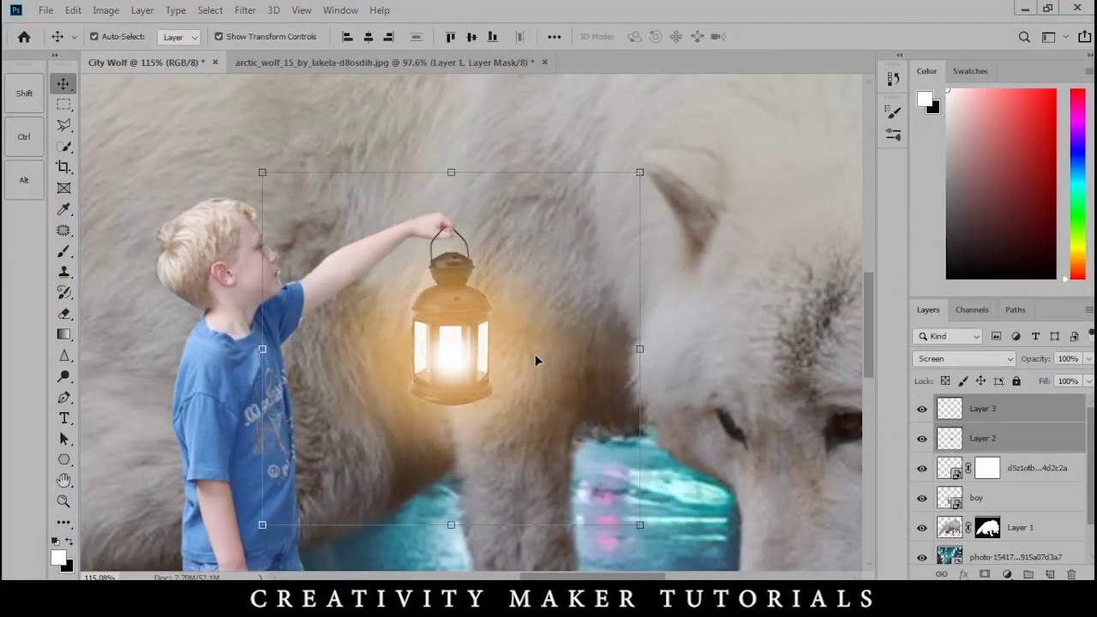
scroll(493, 365, "up", 3)
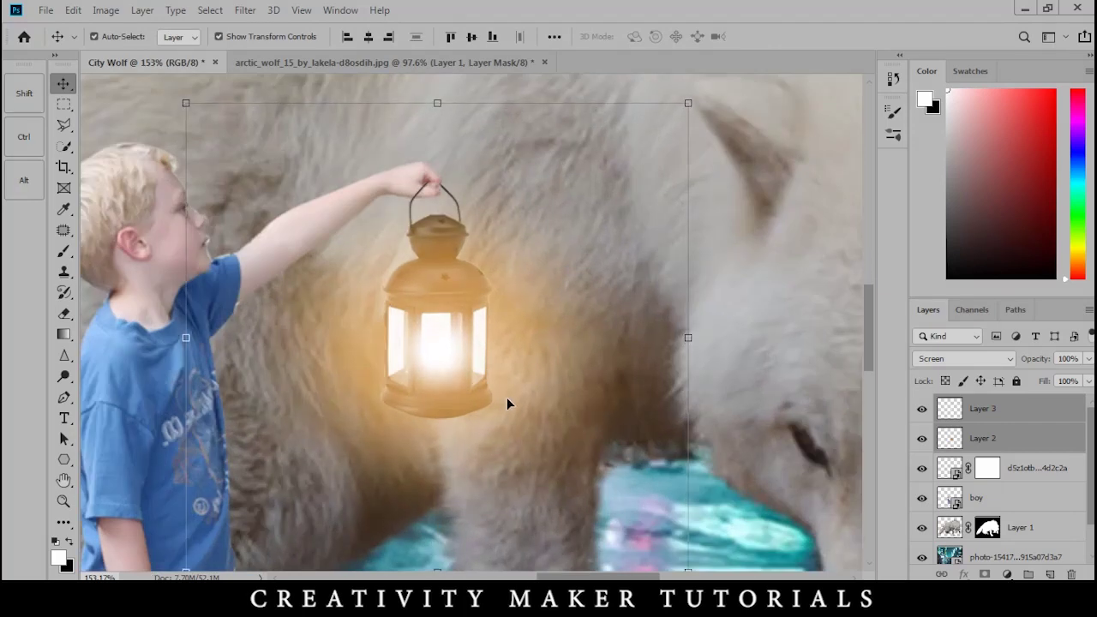
Create a new layer between the boy and the wolf and set the foreground colour to light orange eeae5c
scroll(507, 398, "down", 5)
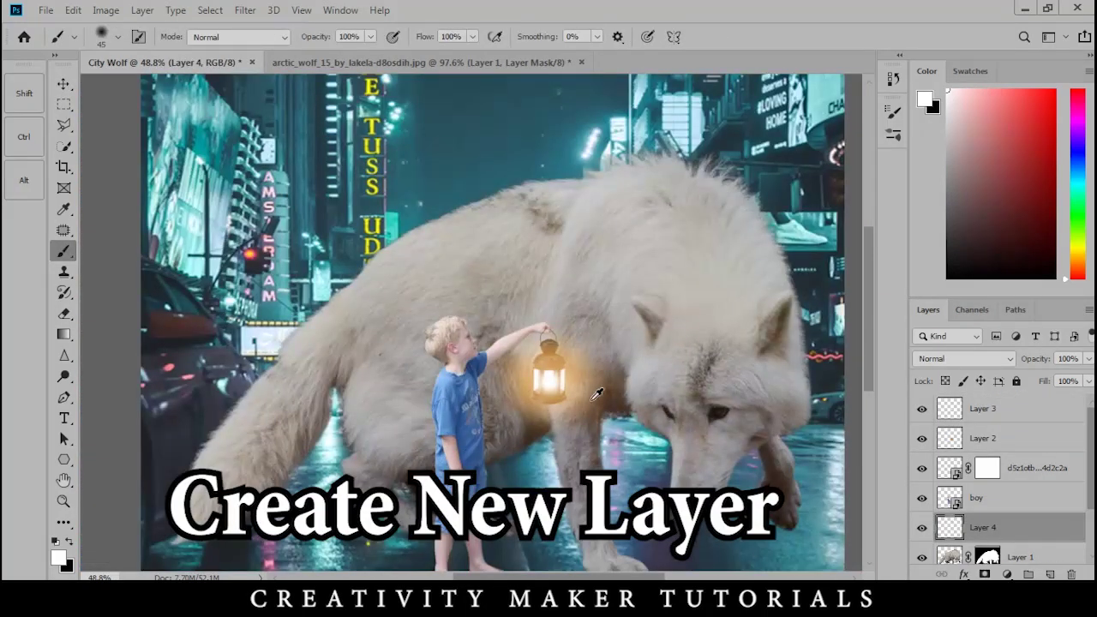
left_click(575, 390, "alt")
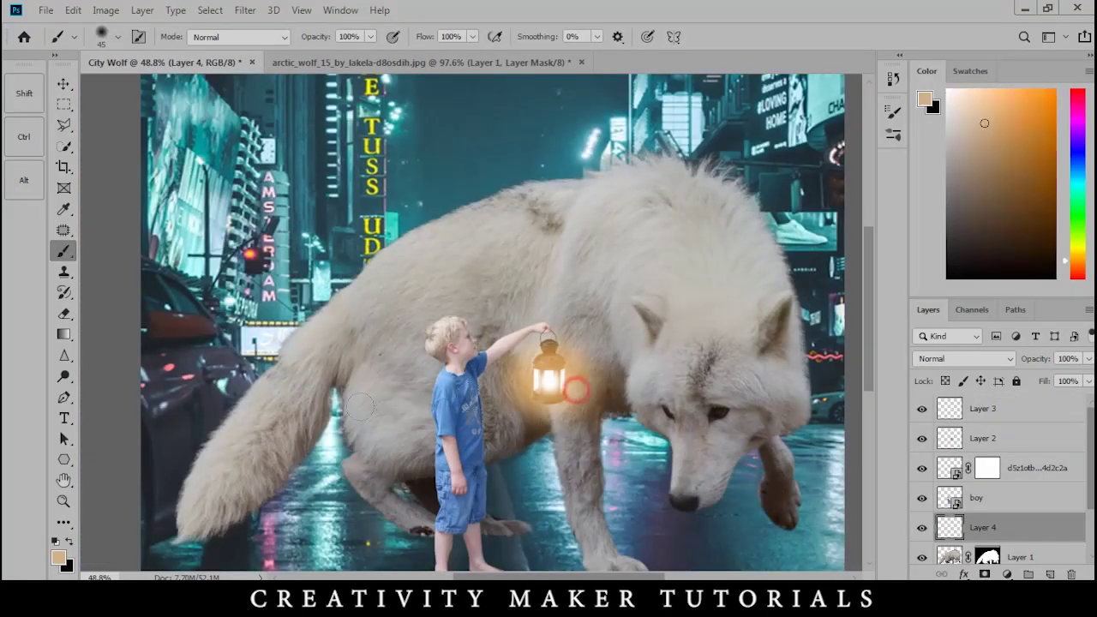
left_click(58, 558)
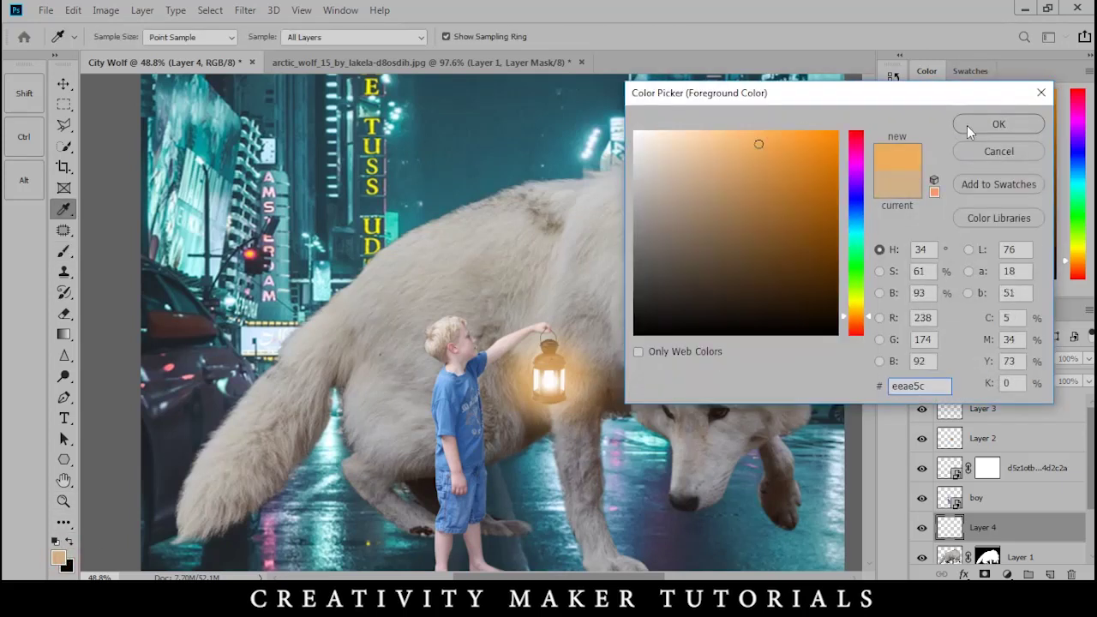
left_click(996, 125)
Paint orange light over the wolf's flank, front leg and face around the lantern with a 250 px brush at 100% opacity
key("b")
key("]")
mouse_move(607, 364)
left_mouse_down()
mouse_move(630, 363)
mouse_move(677, 420)
mouse_move(696, 476)
mouse_move(660, 461)
mouse_move(674, 370)
mouse_move(516, 240)
mouse_move(602, 314)
mouse_move(469, 353)
left_mouse_up()
mouse_move(447, 394)
left_mouse_down()
mouse_move(542, 393)
mouse_move(486, 438)
mouse_move(559, 420)
mouse_move(567, 475)
mouse_move(607, 523)
left_mouse_up()
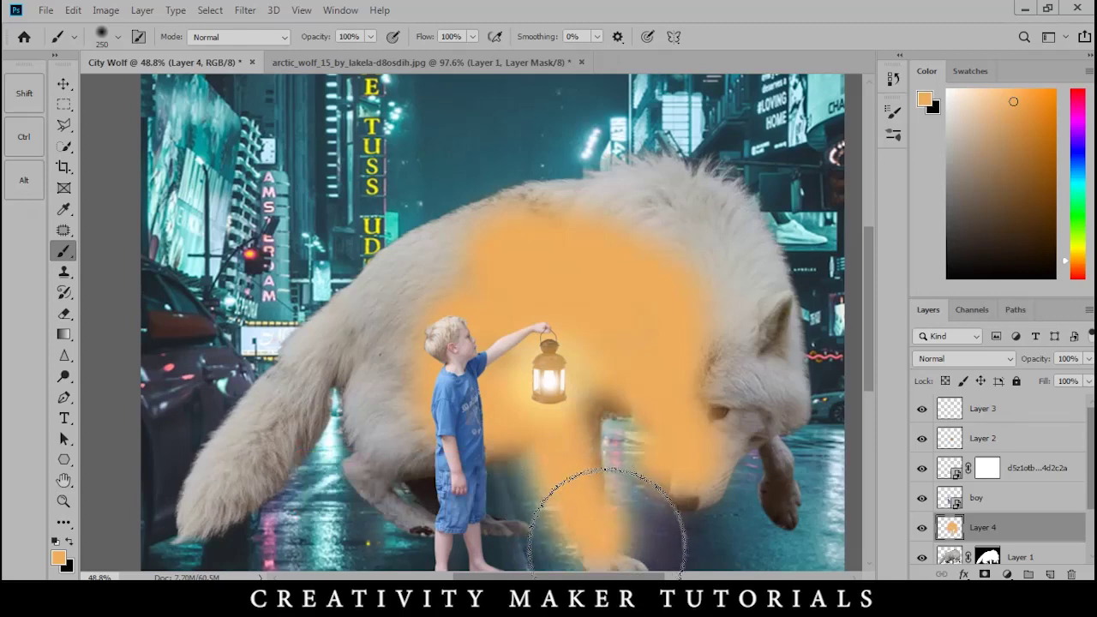
left_click(573, 418)
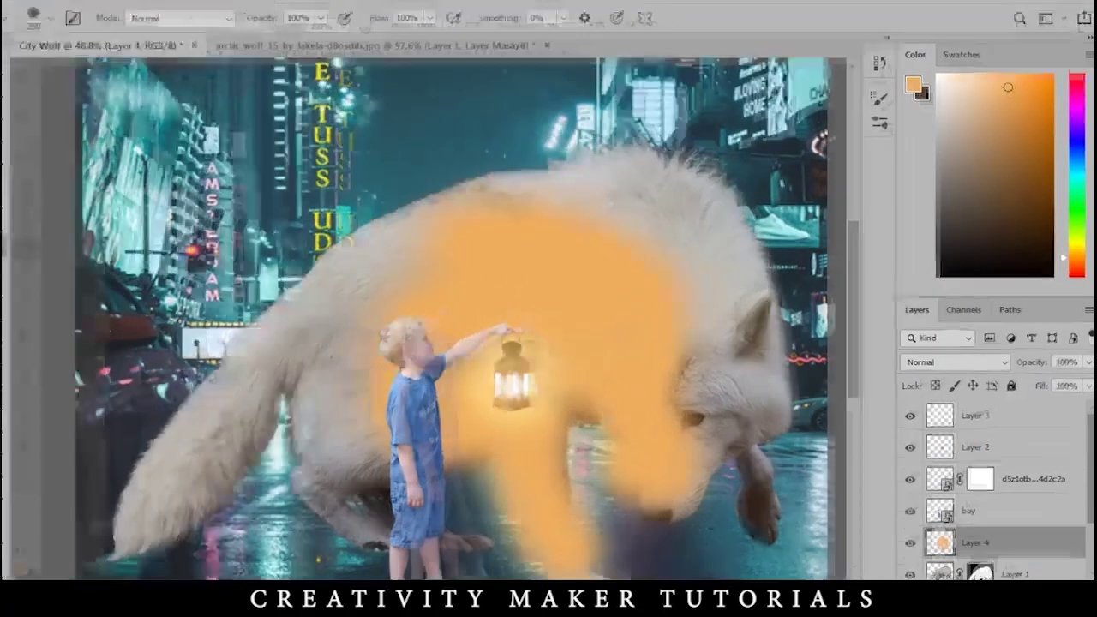
Add a layer mask to the wolf's orange light layer, set its blend mode to Screen and its opacity to 51%
left_click(986, 573)
left_click(978, 362)
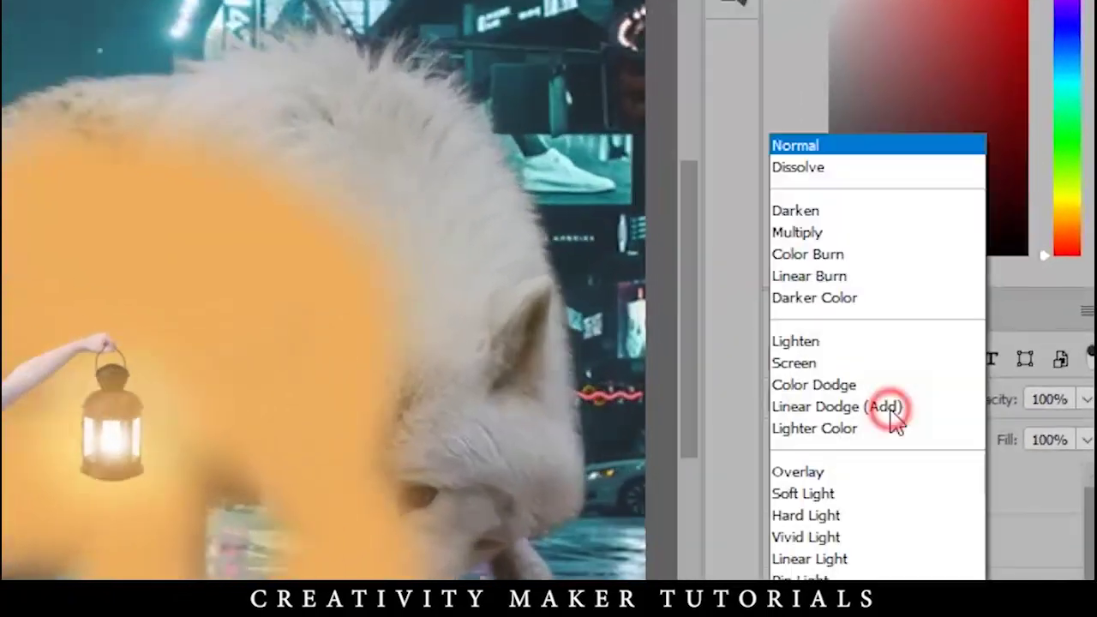
left_click(818, 363)
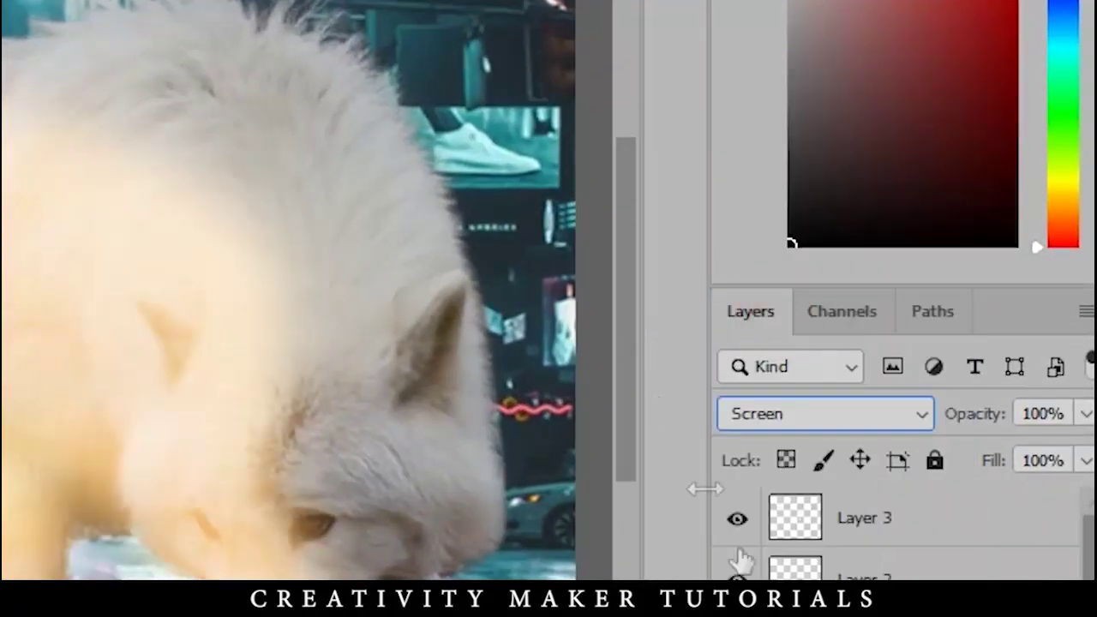
left_click_drag(981, 429, 901, 443)
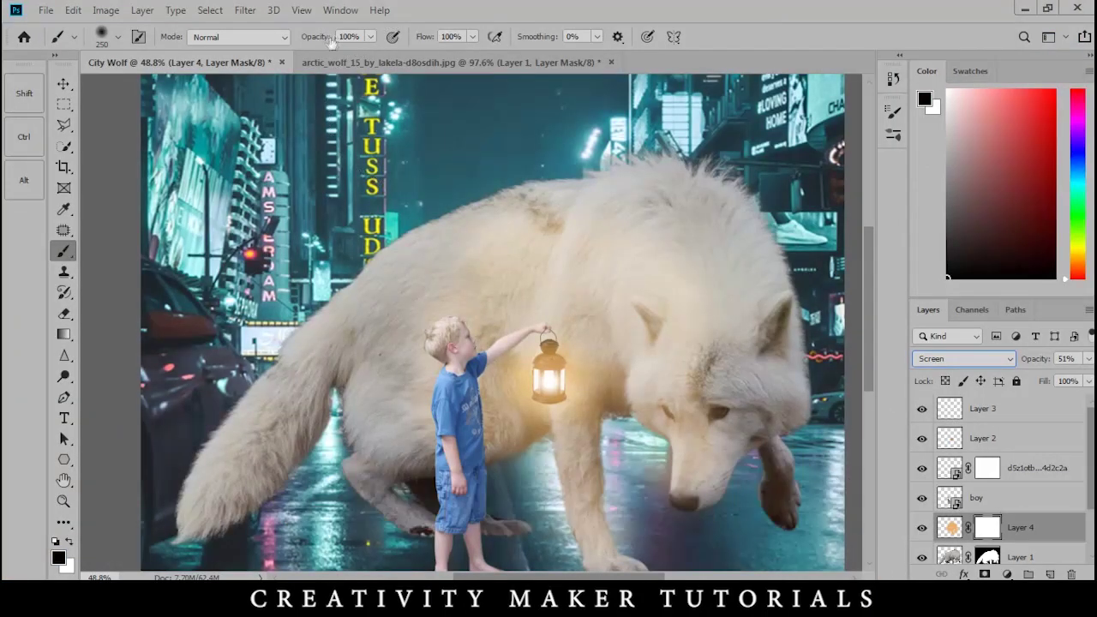
Soften the outer edges of the wolf's light on its mask with a 500 px black brush at 50% opacity
type("50")
key("Return")
key("bracketright")
key("bracketright")
key("bracketright")
mouse_move(464, 224)
left_mouse_down()
mouse_move(632, 159)
mouse_move(734, 404)
mouse_move(783, 355)
left_mouse_up()
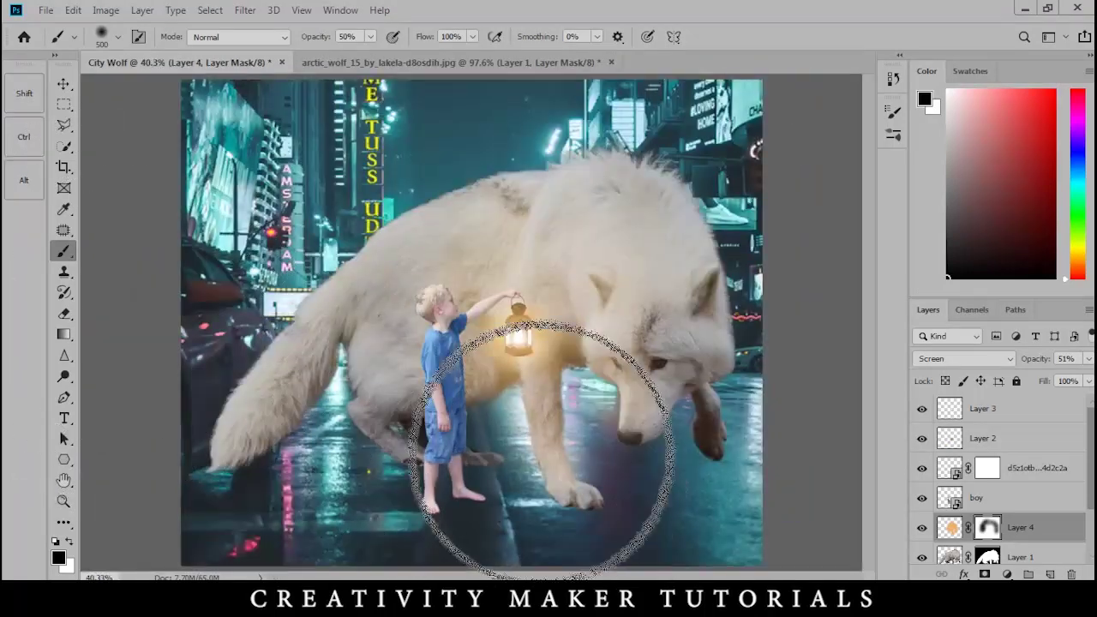
key("v")
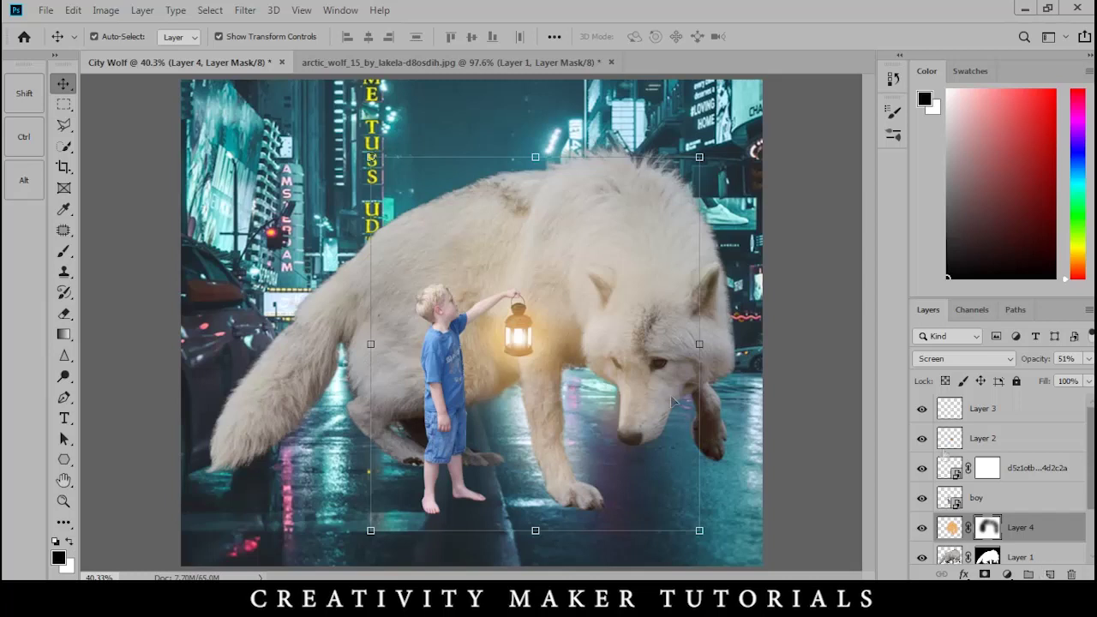
Create a new layer above the boy and paint soft orange light over him with the 500 px brush at 50% opacity
left_click(953, 500)
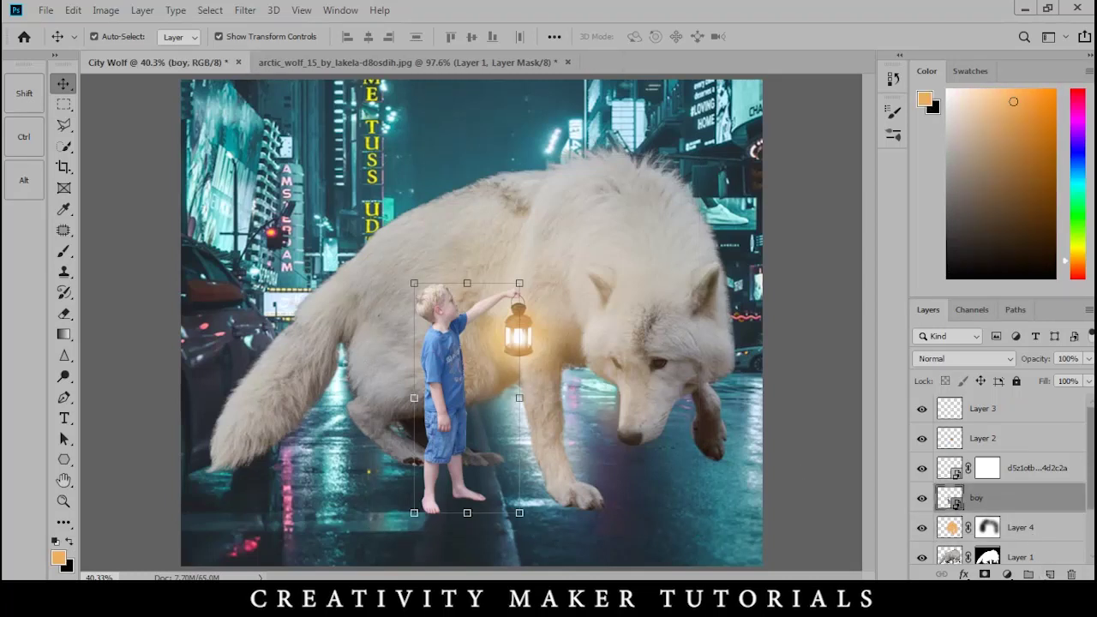
left_click(1049, 574)
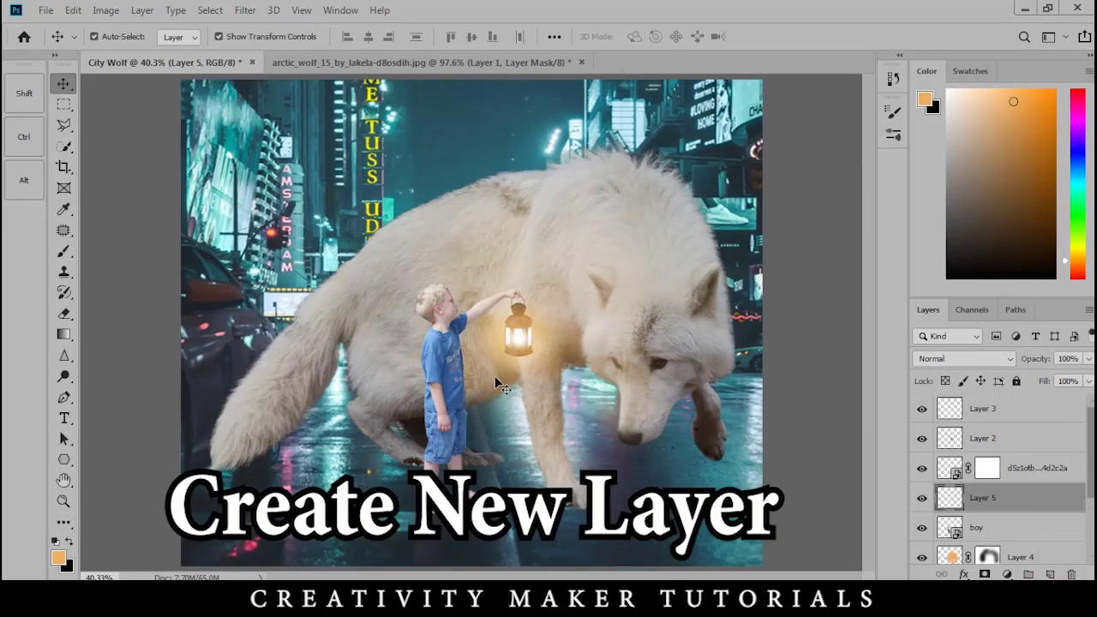
key("b")
mouse_move(410, 316)
left_mouse_down()
mouse_move(409, 357)
mouse_move(446, 452)
mouse_move(455, 302)
left_mouse_up()
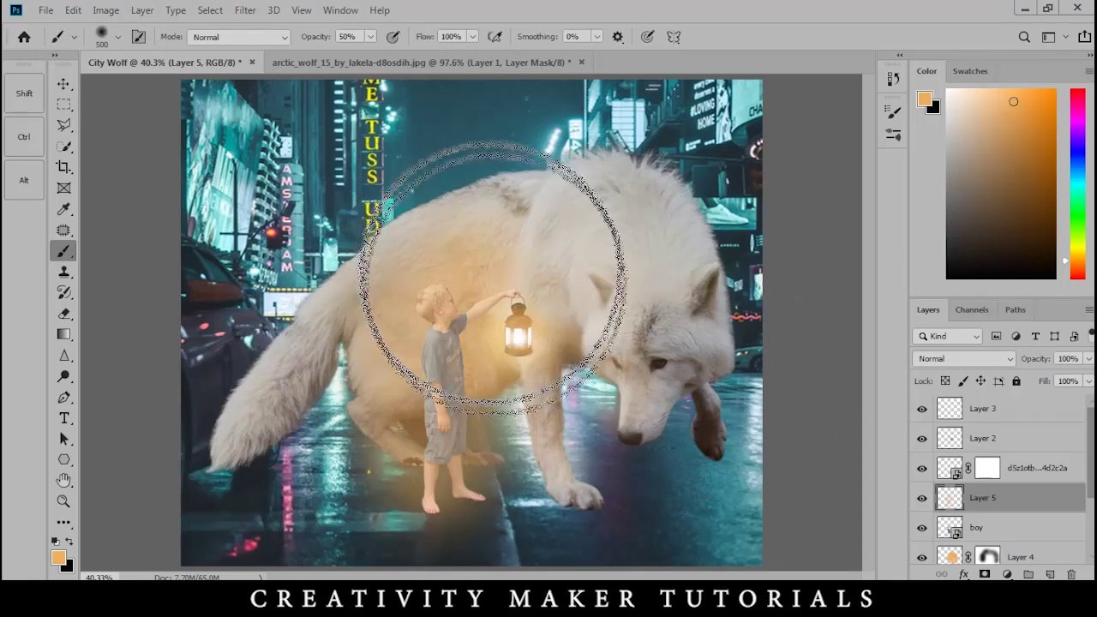
Mask the boy's orange light layer and paint away the excess light over his body and the surroundings, using brush sizes down to 125 px
left_click(984, 573)
key("d")
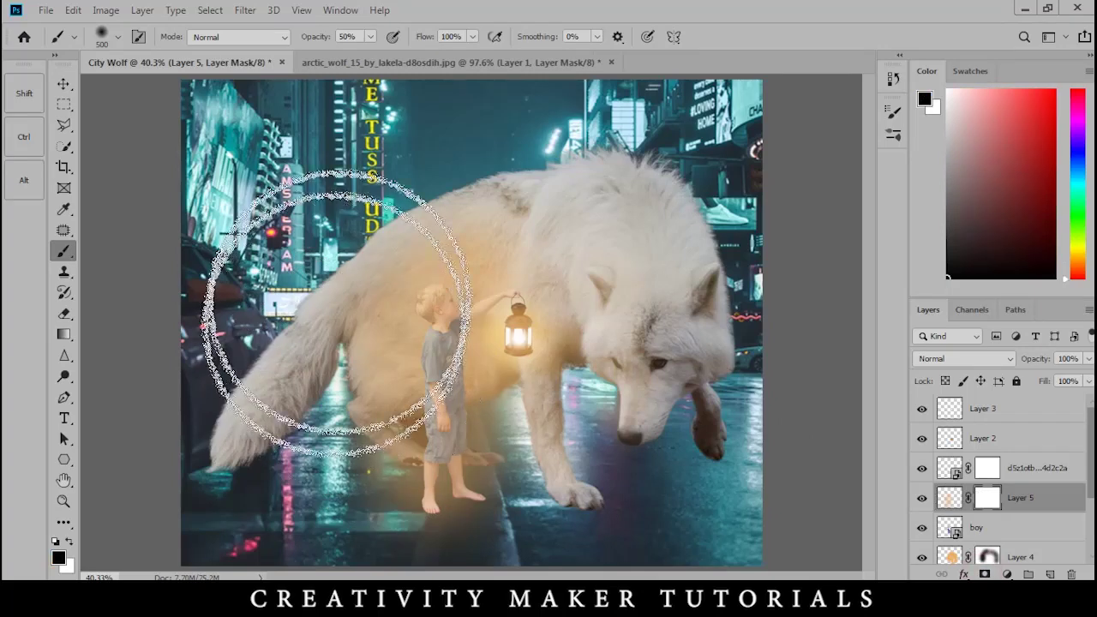
mouse_move(390, 290)
left_mouse_down()
mouse_move(417, 204)
mouse_move(397, 231)
mouse_move(370, 398)
mouse_move(377, 458)
mouse_move(377, 338)
mouse_move(374, 460)
left_mouse_up()
key("bracketleft")
key("bracketleft")
key("bracketleft")
key("bracketleft")
scroll(356, 275, "up", 6)
key("bracketleft")
key("bracketleft")
key("bracketleft")
mouse_move(609, 208)
left_mouse_down()
mouse_move(492, 274)
mouse_move(627, 208)
mouse_move(517, 270)
left_mouse_up()
mouse_move(529, 510)
left_mouse_down()
mouse_move(489, 357)
mouse_move(475, 206)
left_mouse_up()
mouse_move(484, 420)
left_mouse_down()
mouse_move(499, 494)
mouse_move(497, 460)
mouse_move(586, 537)
mouse_move(415, 529)
mouse_move(614, 523)
mouse_move(447, 466)
mouse_move(519, 400)
mouse_move(588, 410)
mouse_move(520, 425)
mouse_move(546, 427)
mouse_move(604, 367)
mouse_move(580, 450)
left_mouse_up()
Remove spilled orange light from the street around the wolf's legs on the Layer 4 mask, raising the brush opacity to 100%
left_click(987, 555)
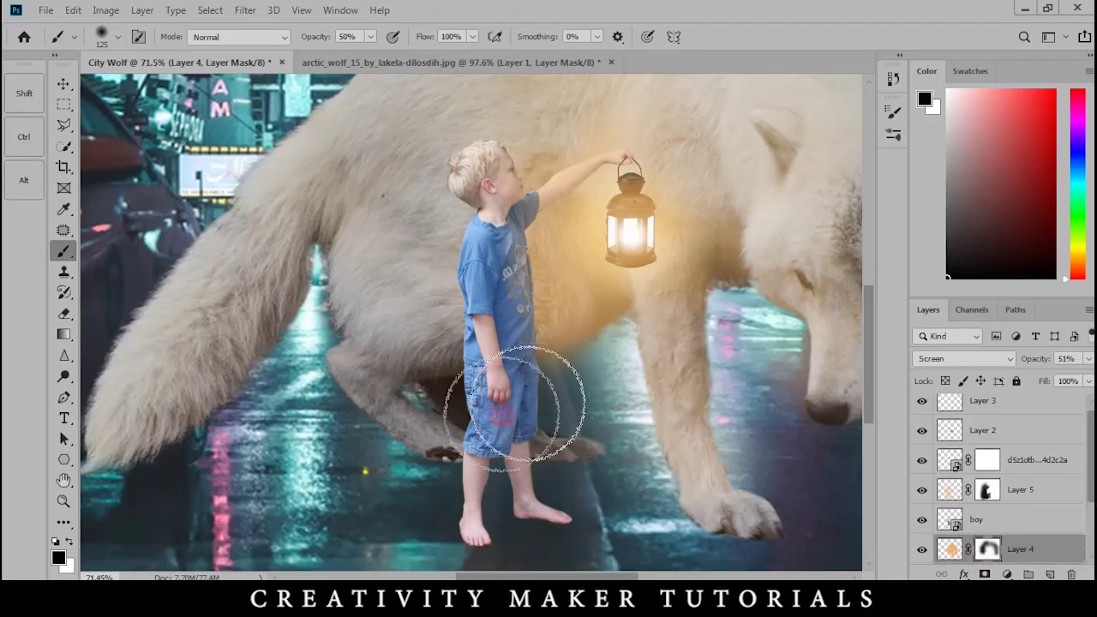
mouse_move(561, 412)
left_mouse_down()
mouse_move(602, 489)
mouse_move(579, 467)
left_mouse_up()
left_click_drag(322, 38, 445, 51)
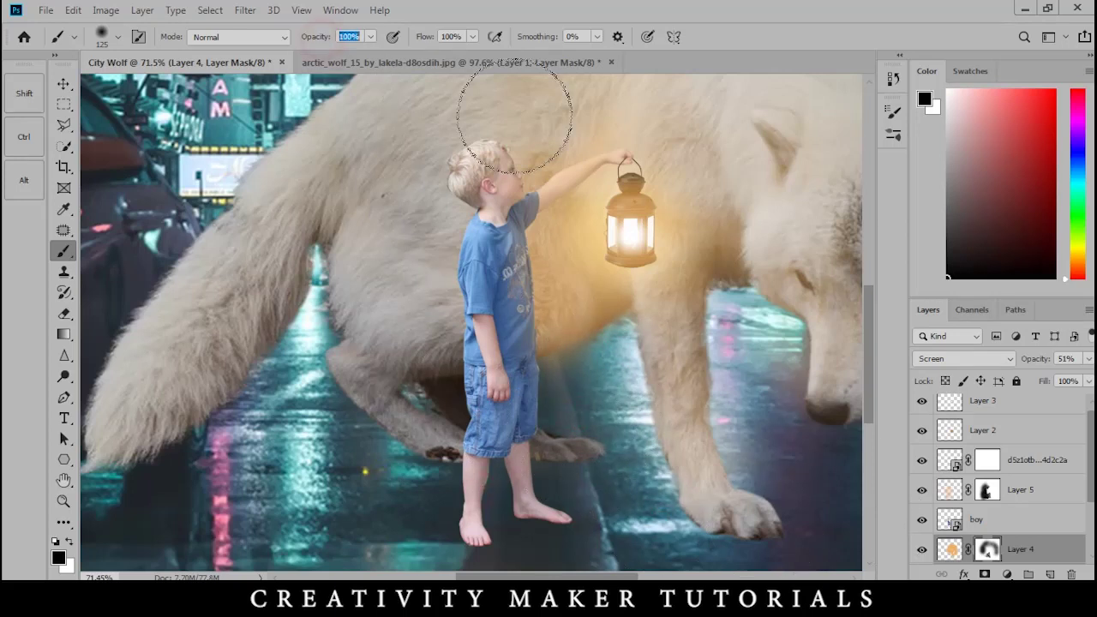
left_click_drag(600, 365, 606, 361)
left_click_drag(629, 506, 641, 502)
mouse_move(770, 415)
left_mouse_down()
mouse_move(816, 496)
mouse_move(753, 348)
mouse_move(773, 362)
mouse_move(743, 330)
mouse_move(752, 436)
mouse_move(736, 443)
mouse_move(771, 473)
left_mouse_up()
left_click_drag(619, 518, 495, 527)
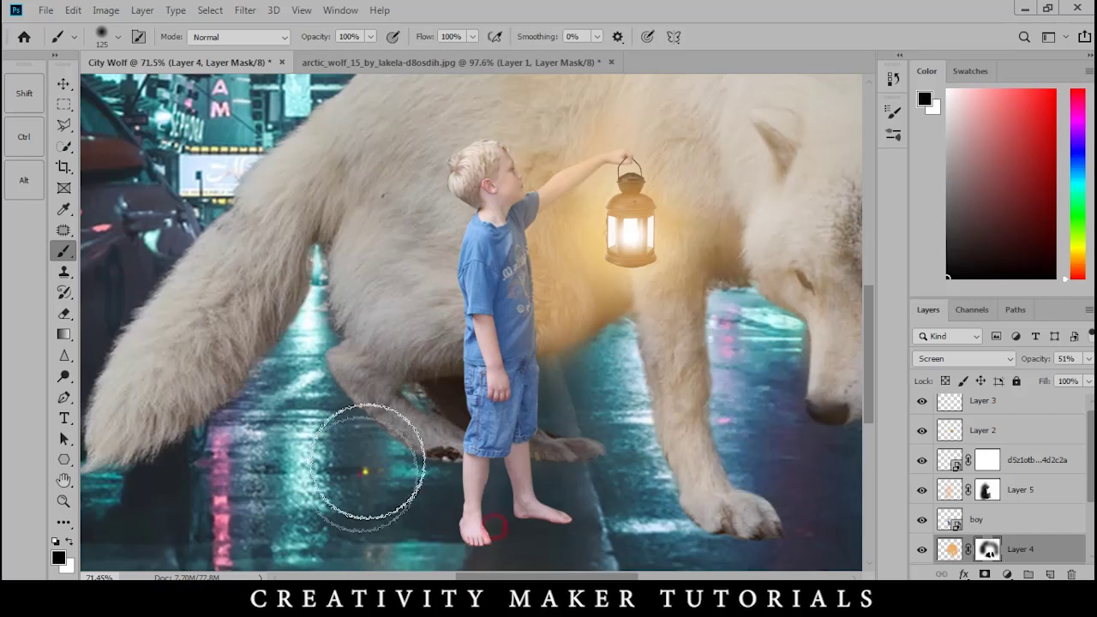
double_click(986, 490)
left_click(1046, 563)
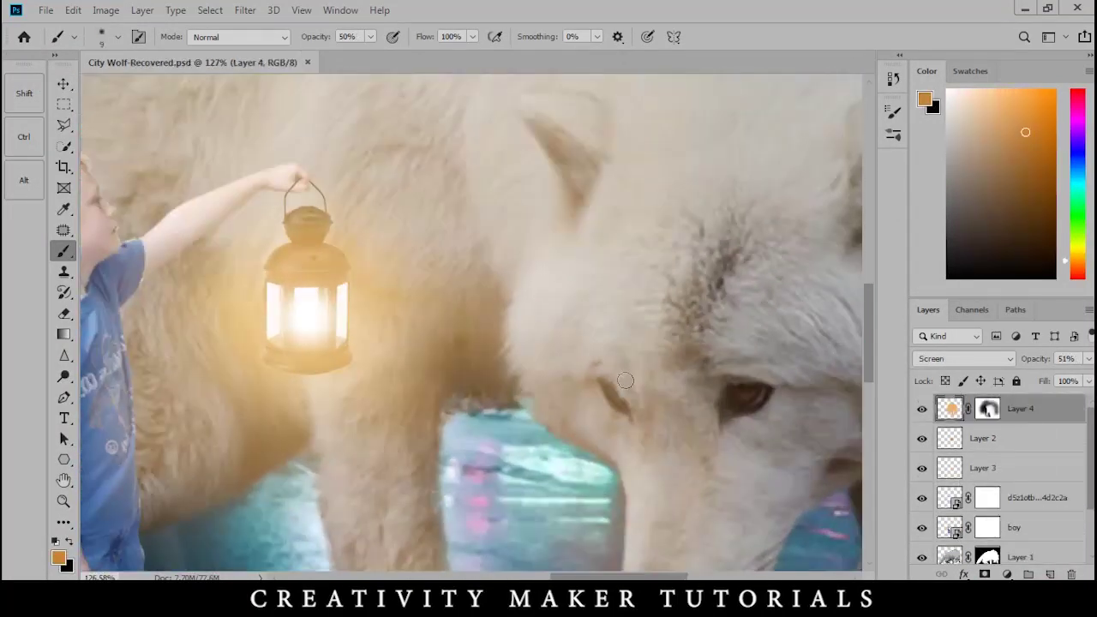
Mask the orange light of Layer 4 off the wolf's eyes and nose with a black brush up to 35 px at 100% opacity
scroll(626, 379, "up", 3)
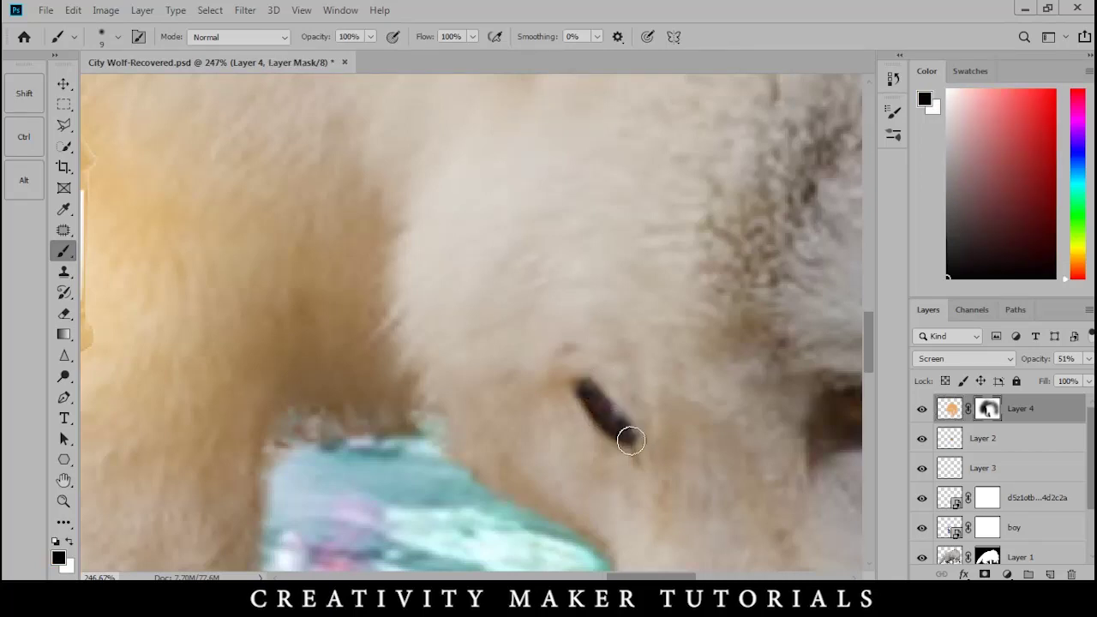
scroll(515, 335, "down", 3)
left_click_drag(615, 413, 609, 359)
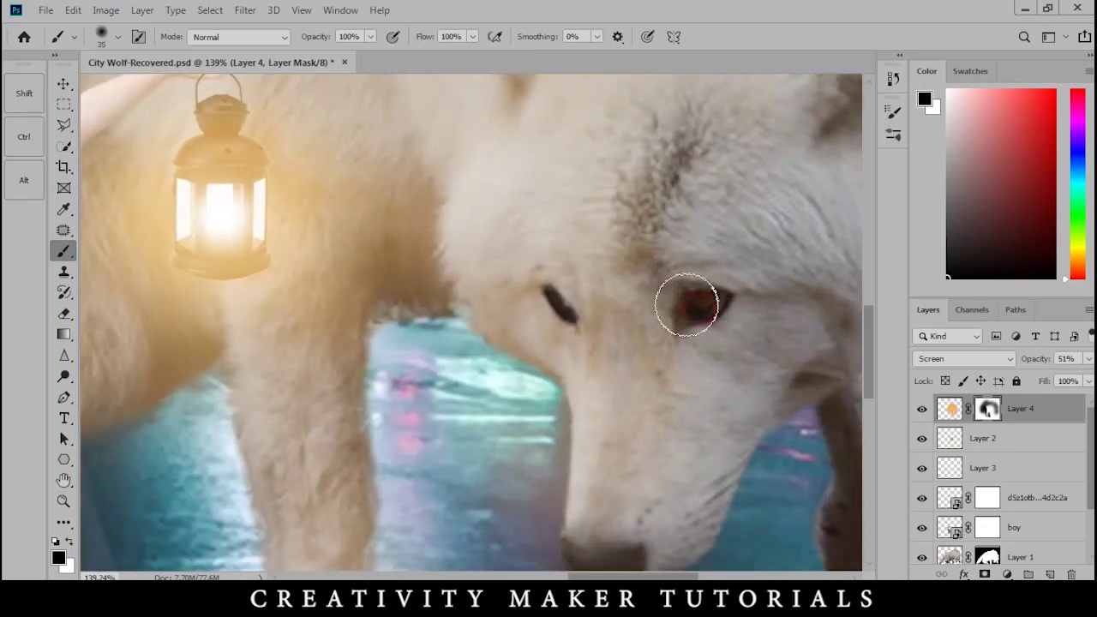
left_click_drag(682, 317, 678, 197)
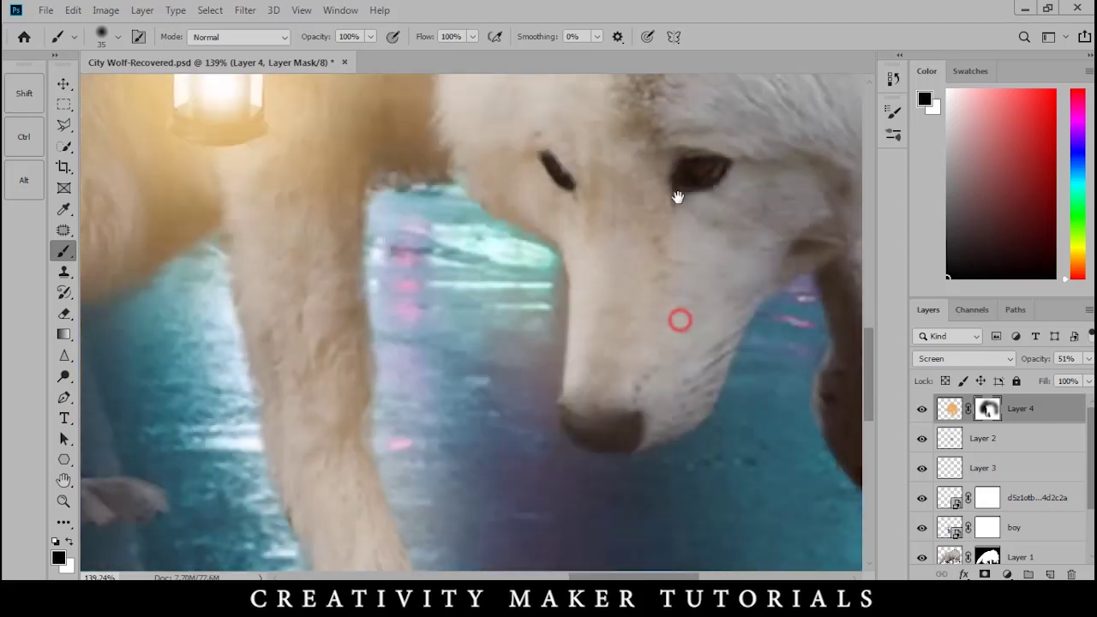
left_click_drag(580, 324, 610, 329)
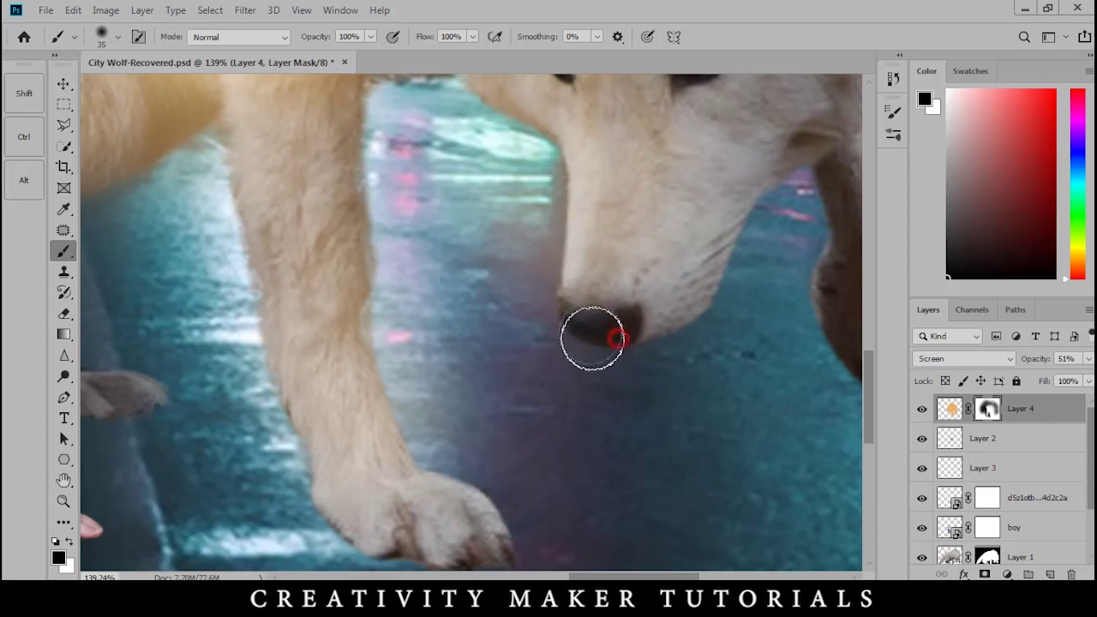
scroll(591, 330, "down", 3)
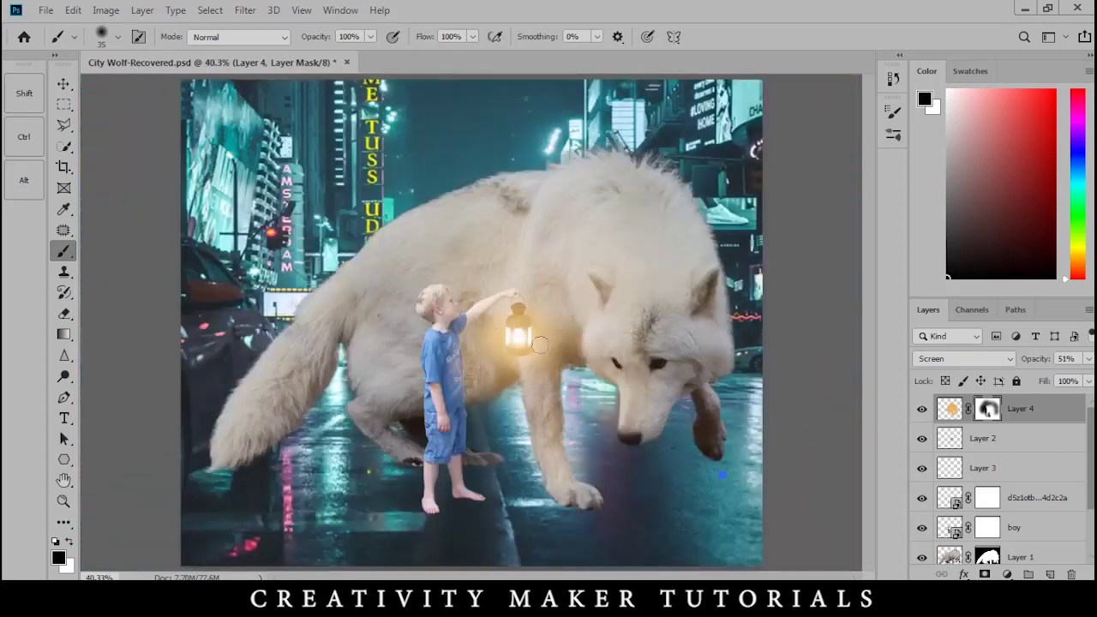
Cool the wolf on Layer 1 with the Camera Raw Filter, setting its temperature to -12
key("v")
left_click(725, 315)
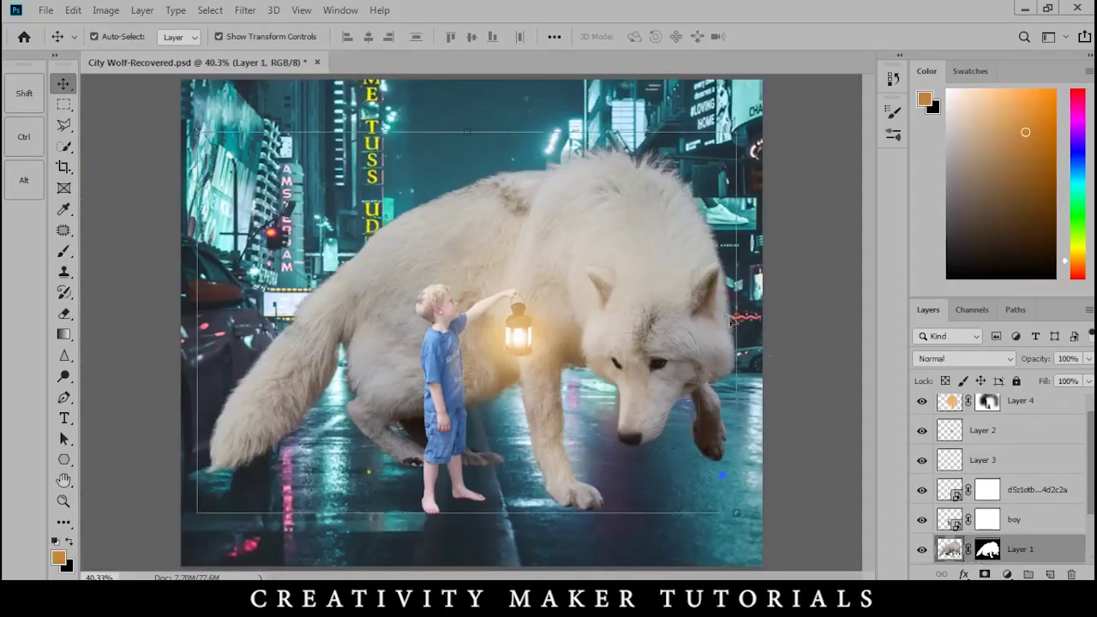
left_click(951, 555)
key("shift+ctrl+a")
left_click_drag(957, 309, 947, 309)
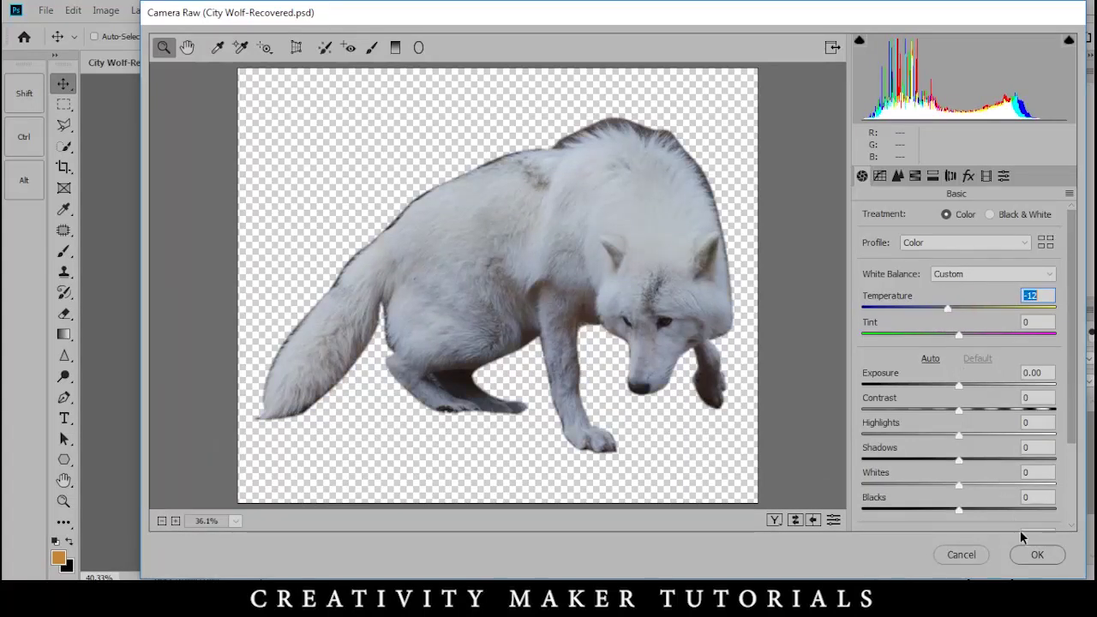
left_click(1033, 555)
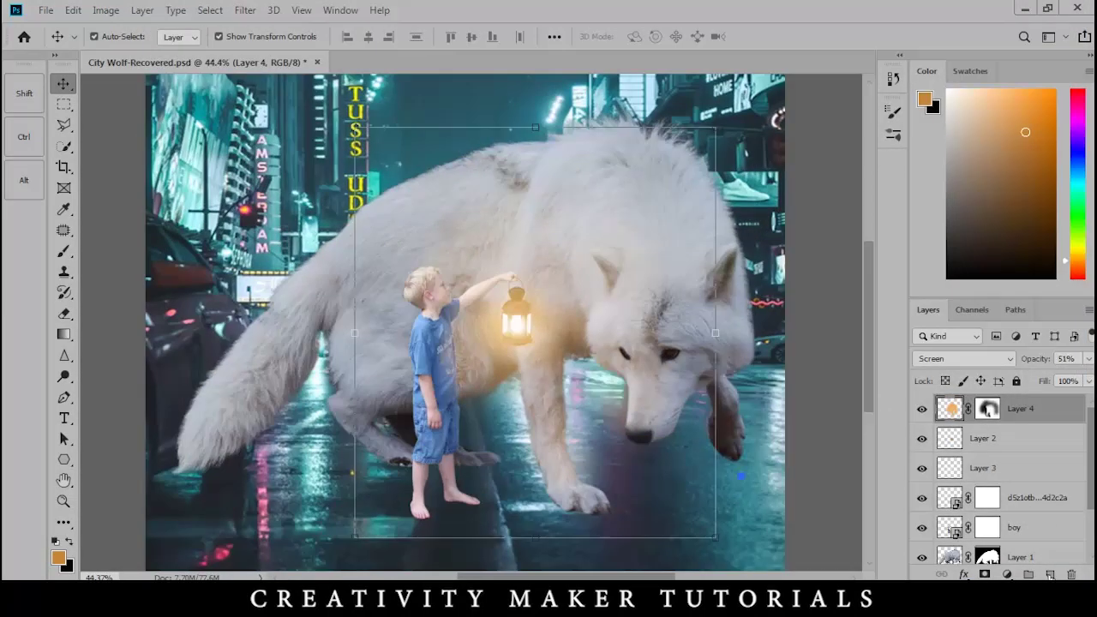
Create a new layer above Layer 4 and draw closed Pen paths for shadows extending forward from the wolf's front and hind paws
left_click(1049, 572)
key("p")
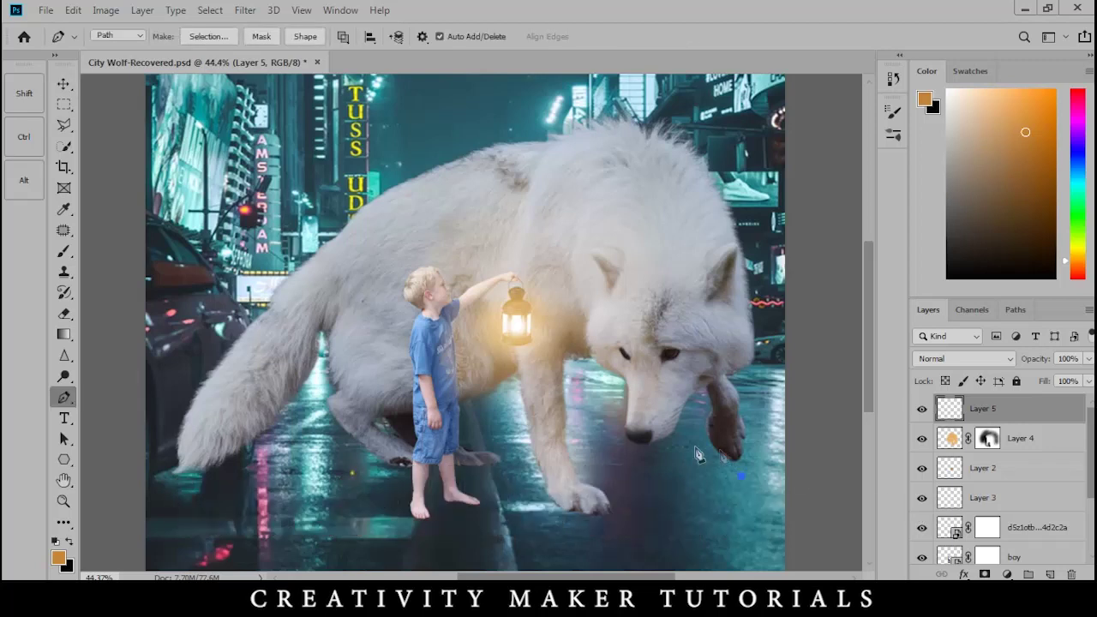
left_click_drag(618, 414, 610, 291)
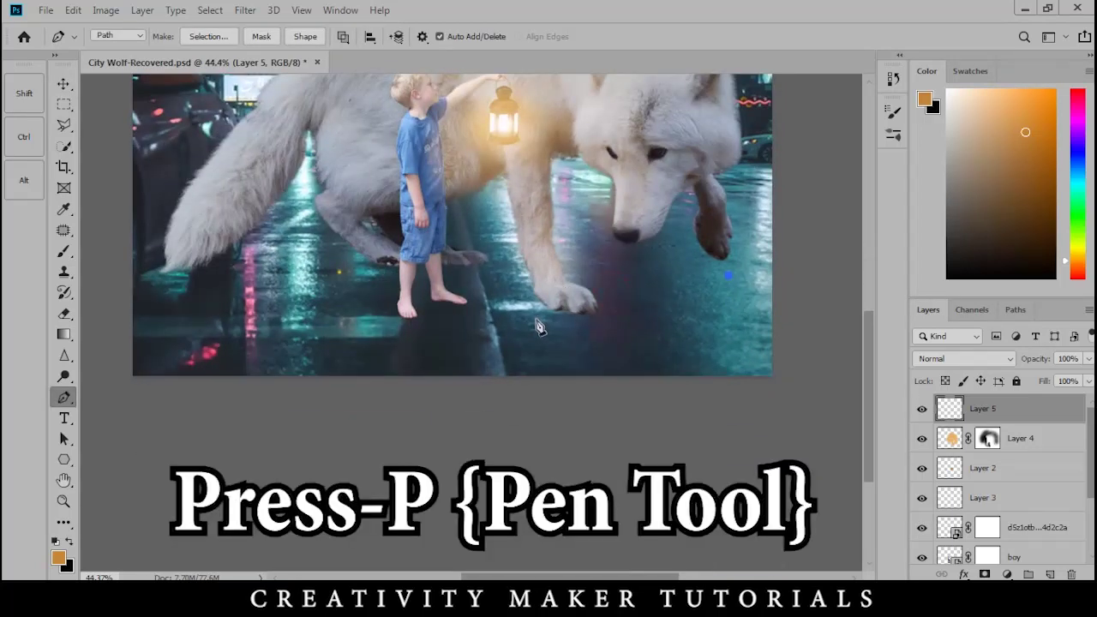
left_click(535, 293)
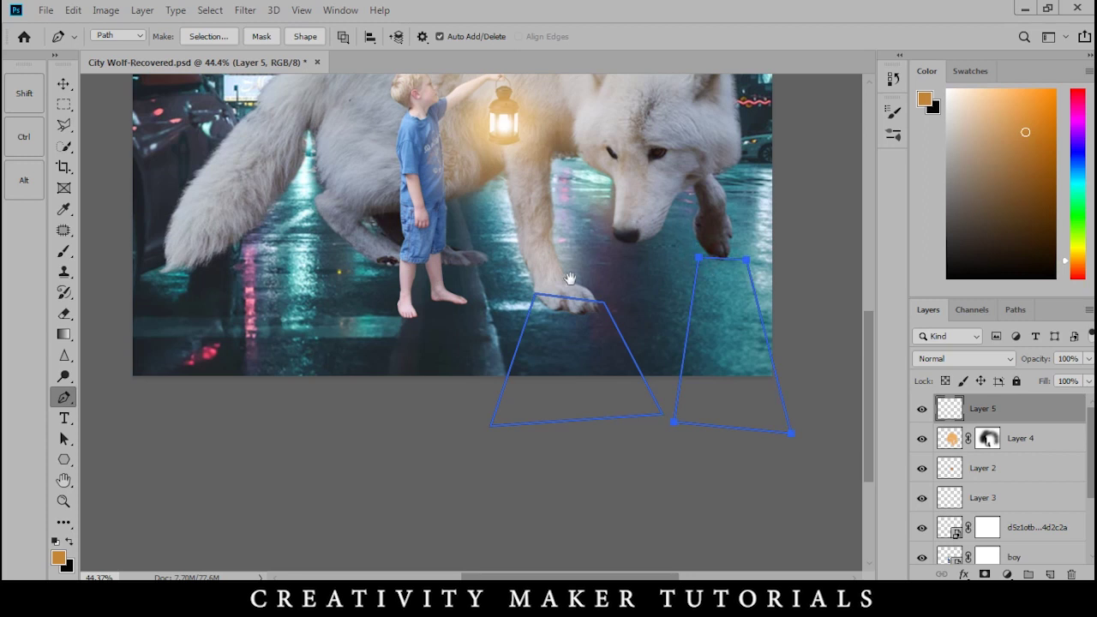
left_click_drag(569, 278, 648, 289)
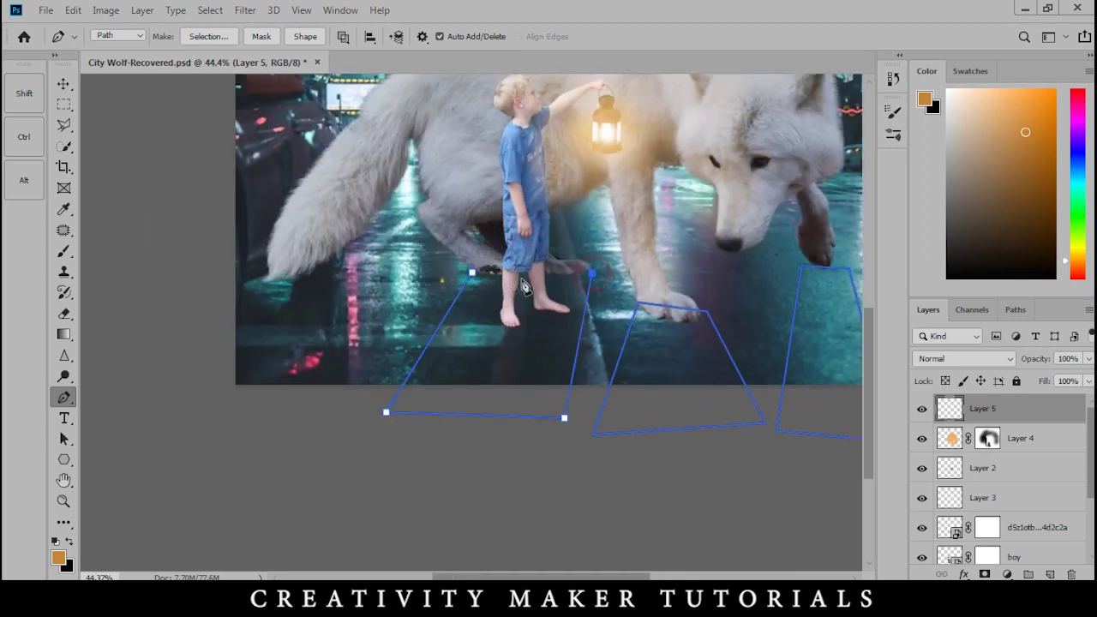
Turn the paw shadow paths into a selection, fill it with black and set the shadow layer's opacity to 70%
key("ctrl+Return")
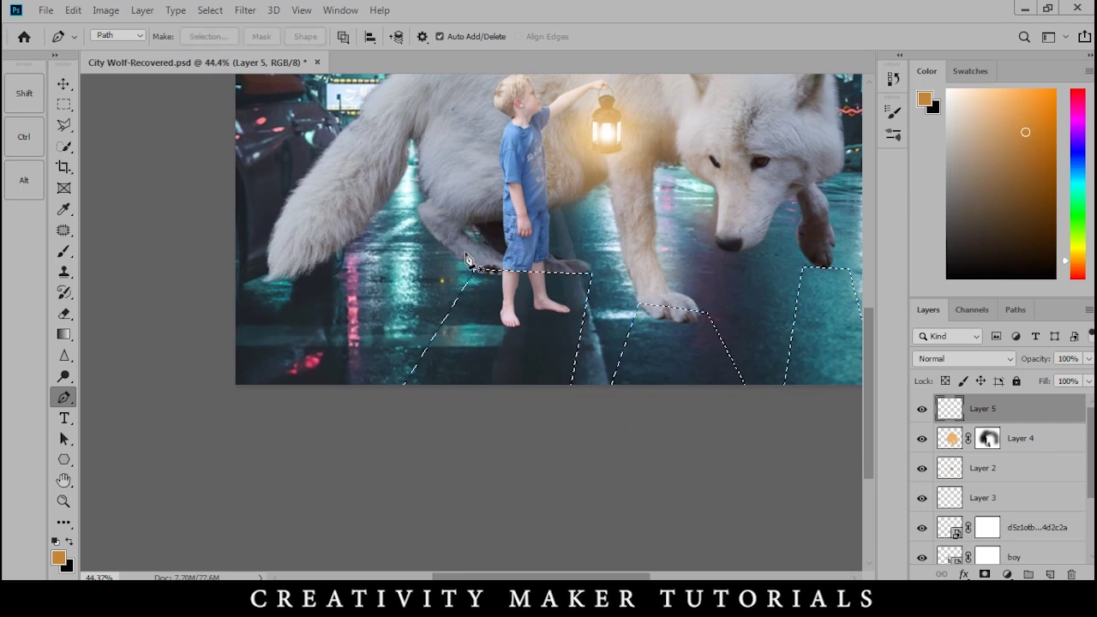
key("ctrl+BackSpace")
key("ctrl+d")
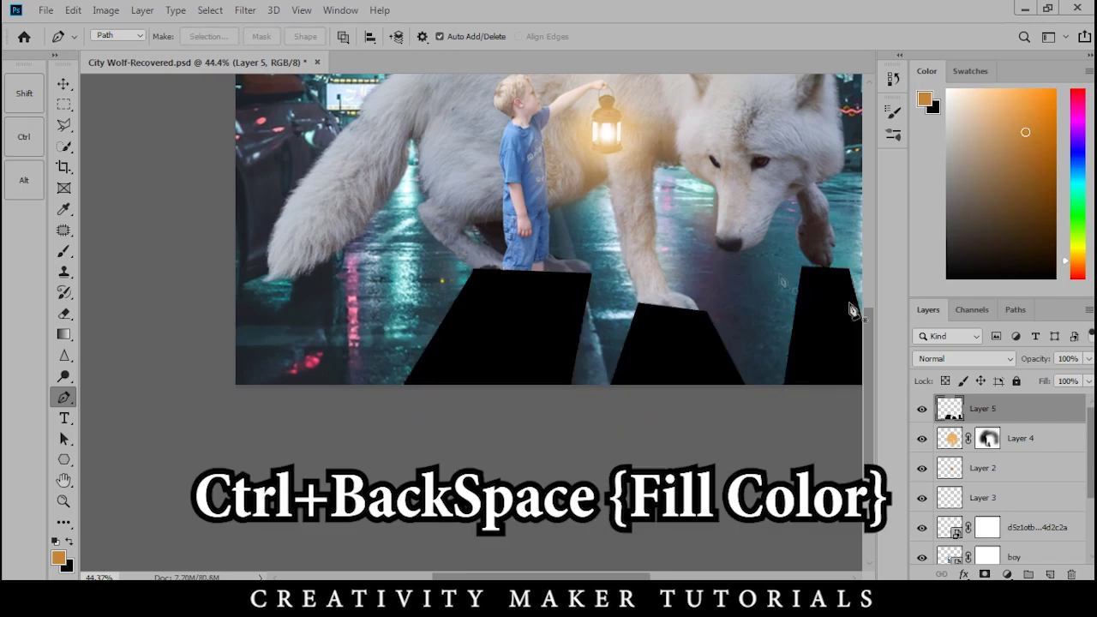
key("7")
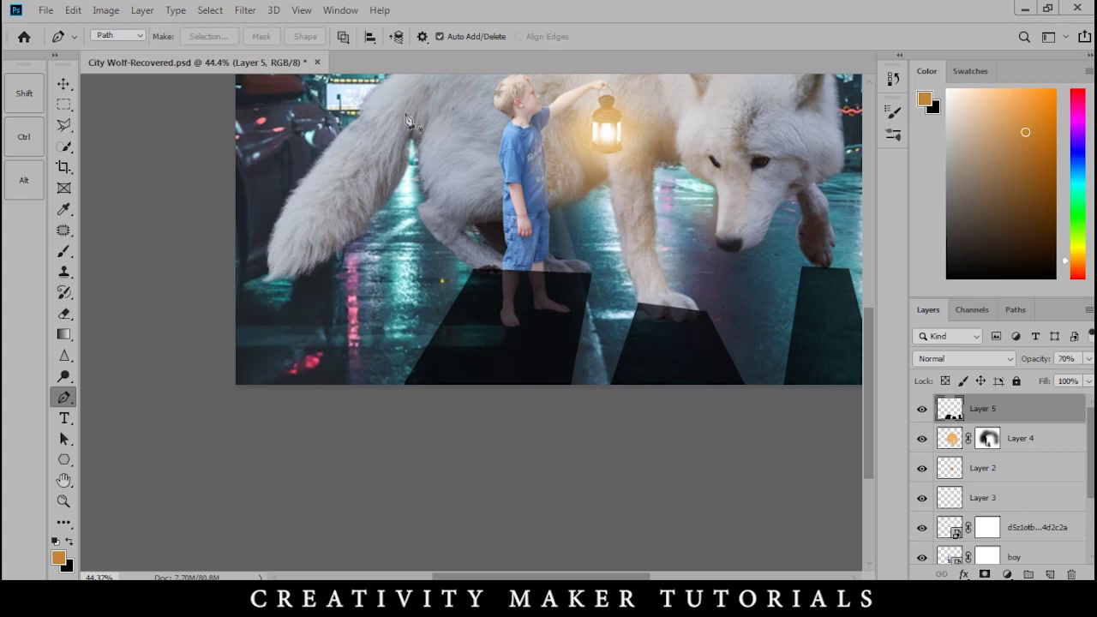
Soften the black paw shadows with a Gaussian Blur of 48.4 pixels radius
left_click(248, 10)
mouse_move(359, 197)
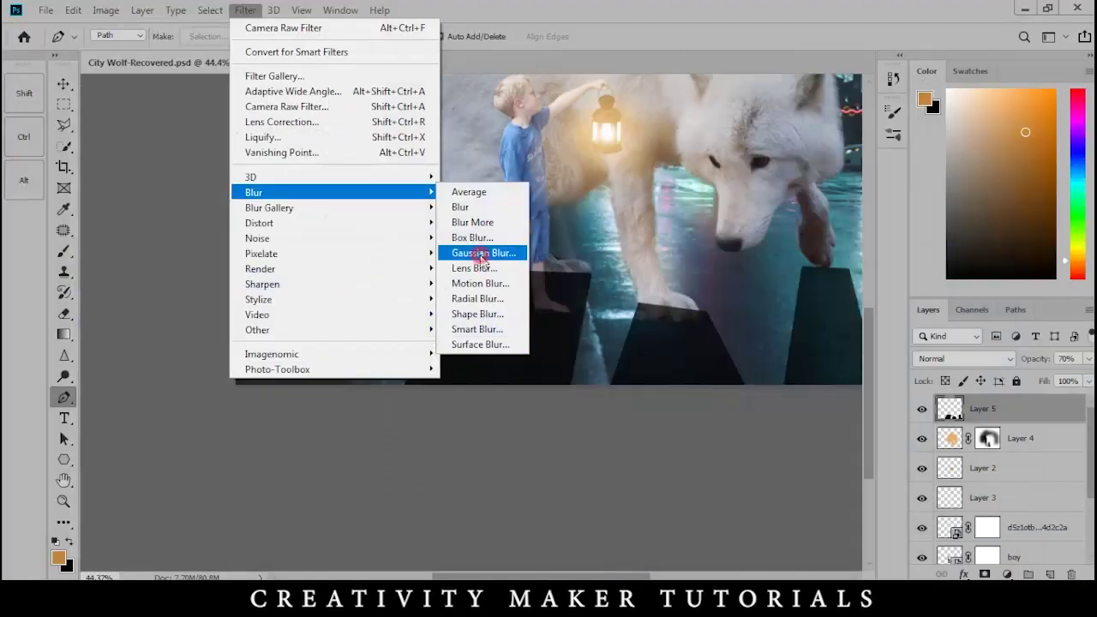
left_click(451, 371)
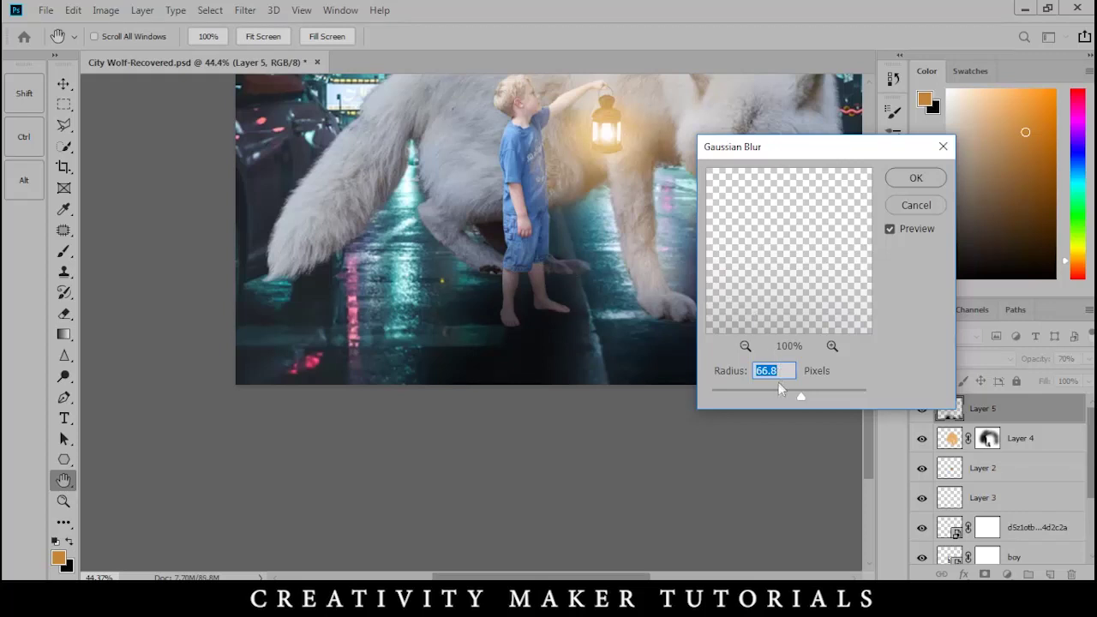
left_click_drag(781, 398, 798, 398)
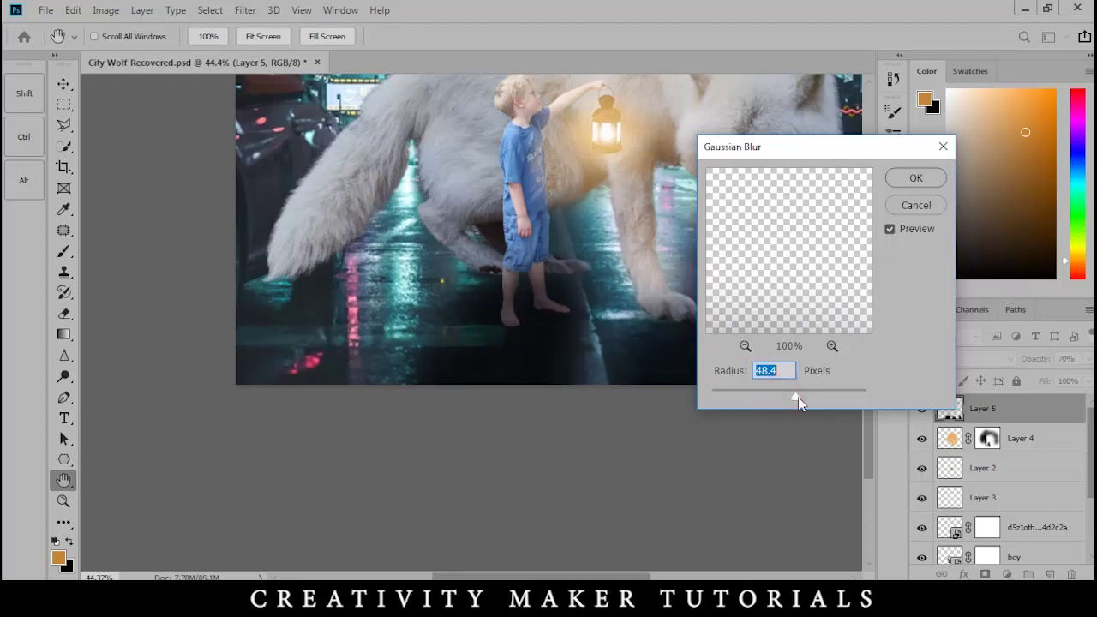
left_click(904, 185)
Place the shadow layer directly above the boy layer at 60% opacity and save the document
scroll(242, 391, "down", 5)
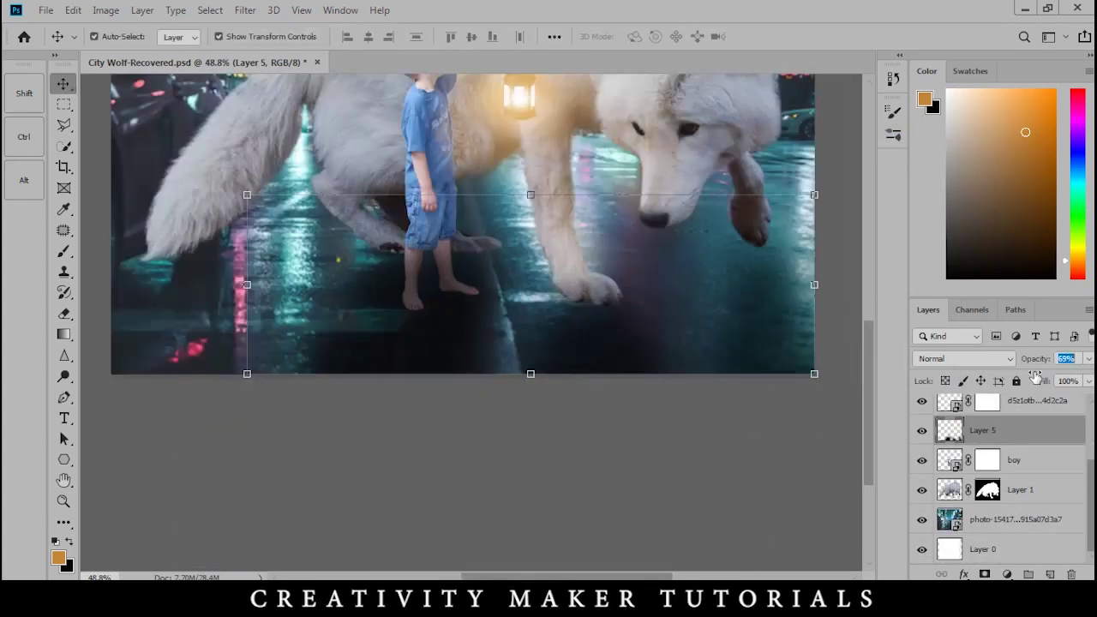
left_click_drag(1026, 381, 1024, 379)
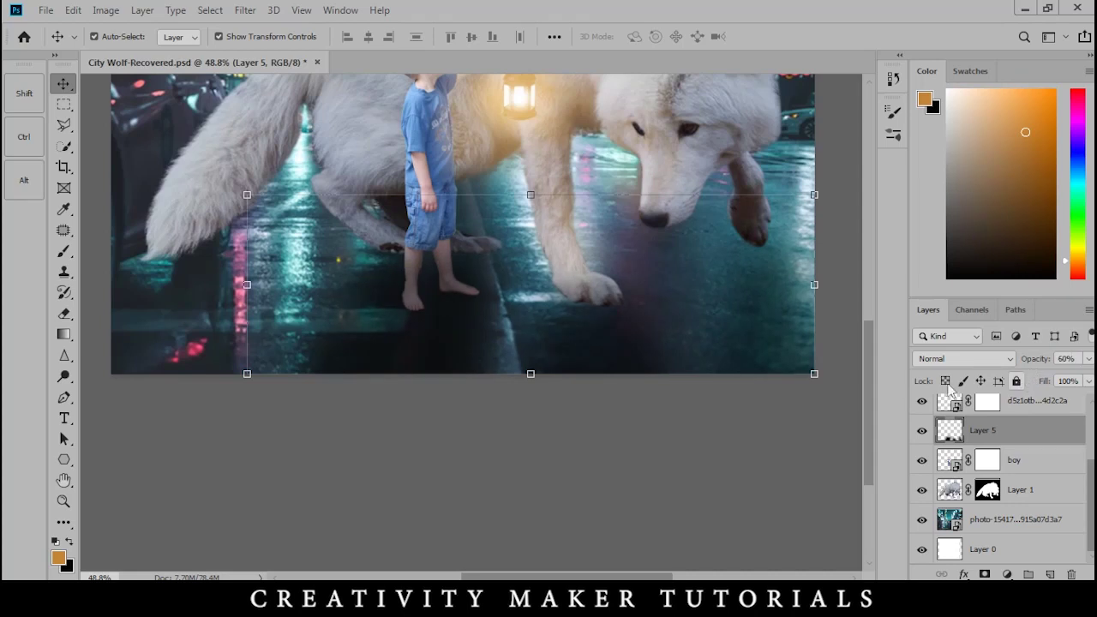
scroll(532, 467, "down", 3)
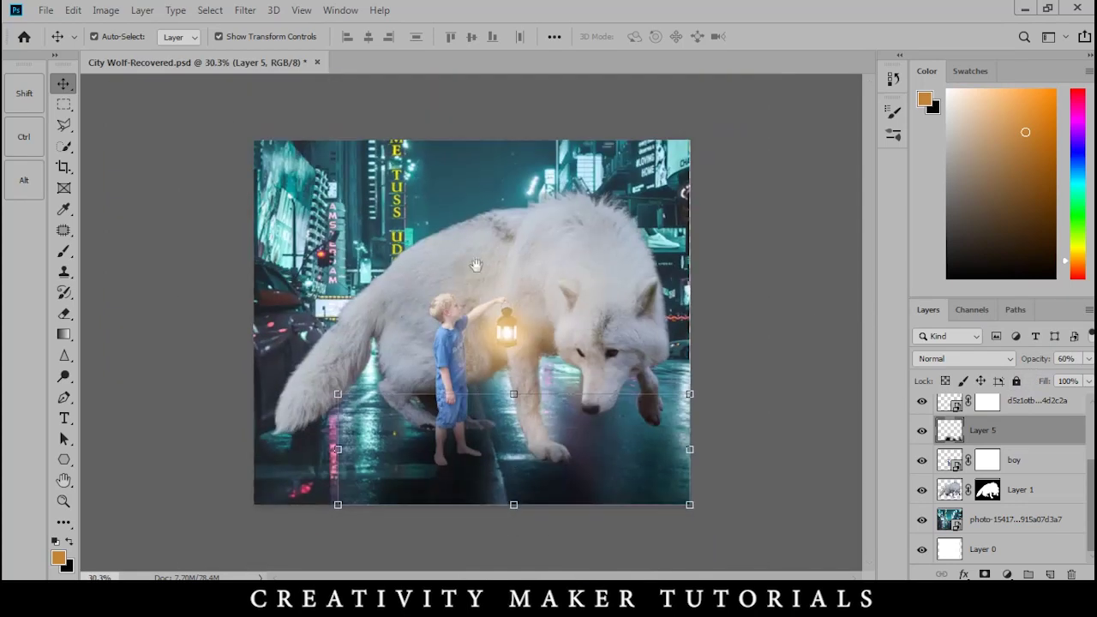
key("ctrl+s")
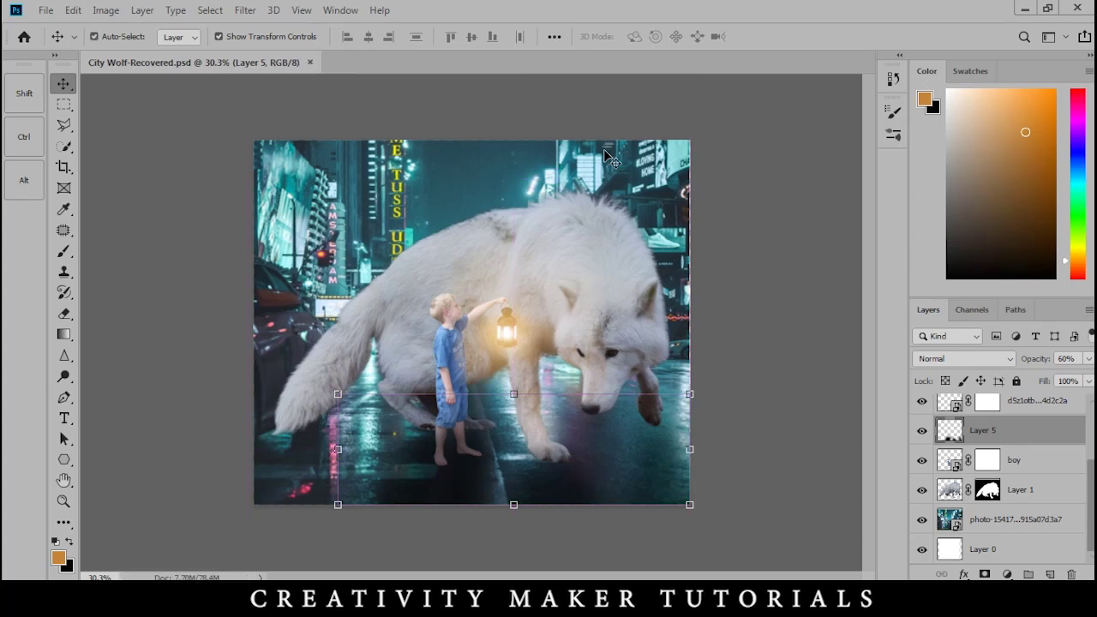
Duplicate the city background layer and extend the canvas beyond the image's right edge with the Crop tool
left_click(528, 156)
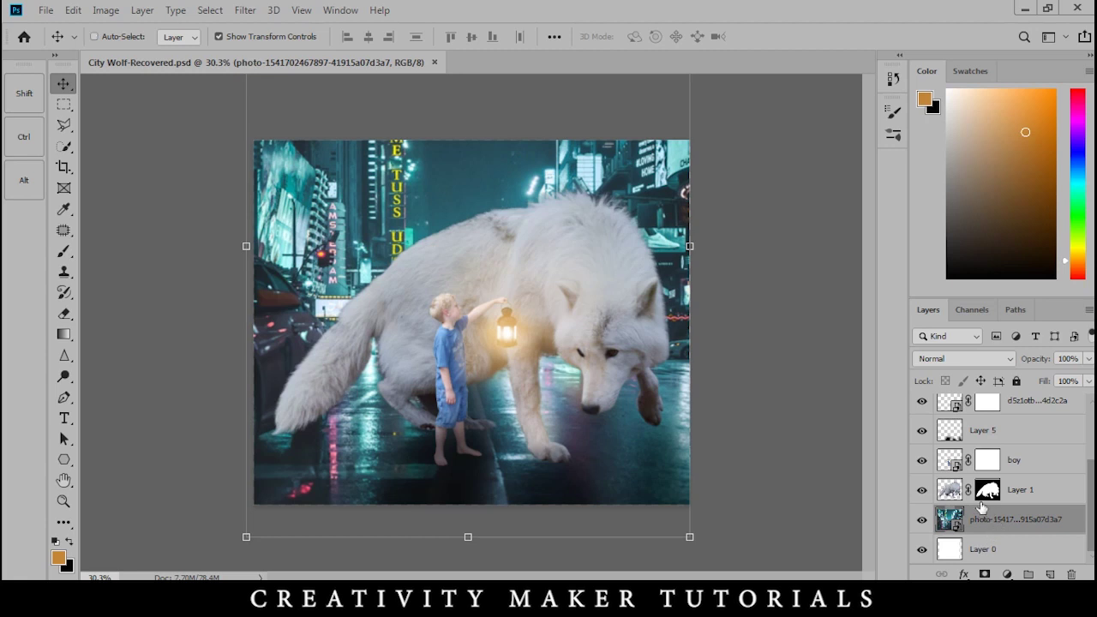
key("ctrl+j")
key("c")
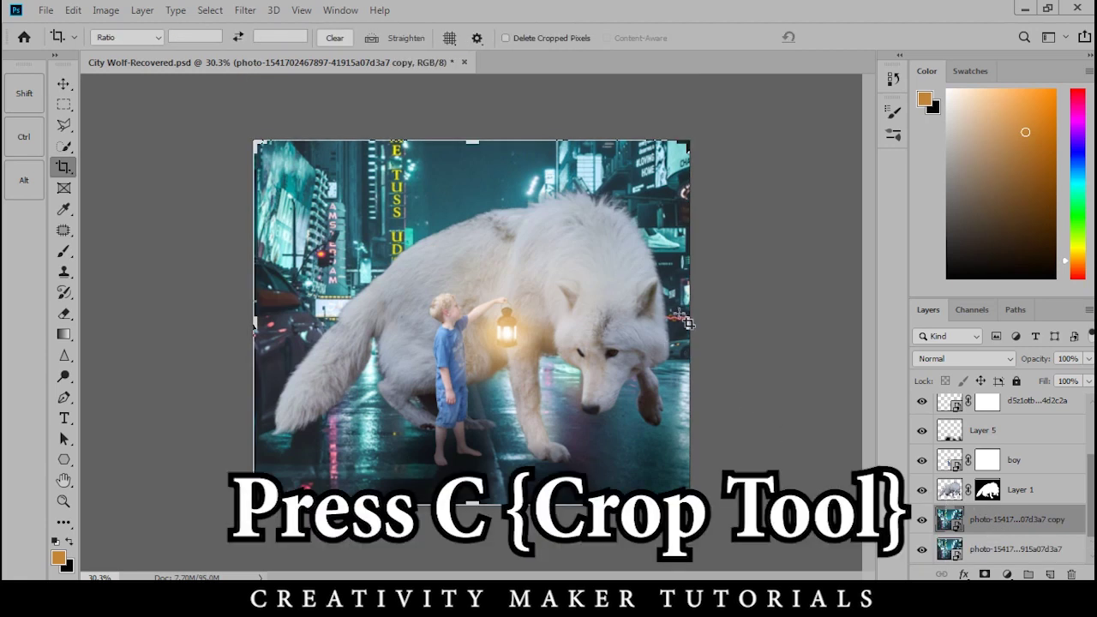
left_click_drag(693, 328, 780, 336)
key("Return")
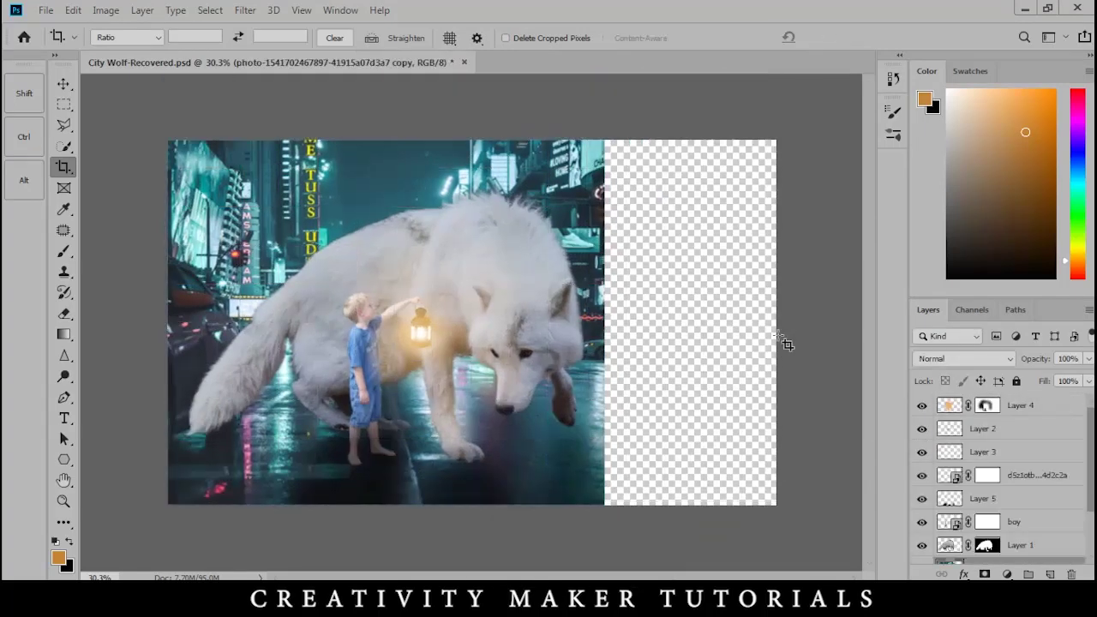
Duplicate the city background layer, flip the copy horizontally and move it right to fill the empty canvas area
key("v")
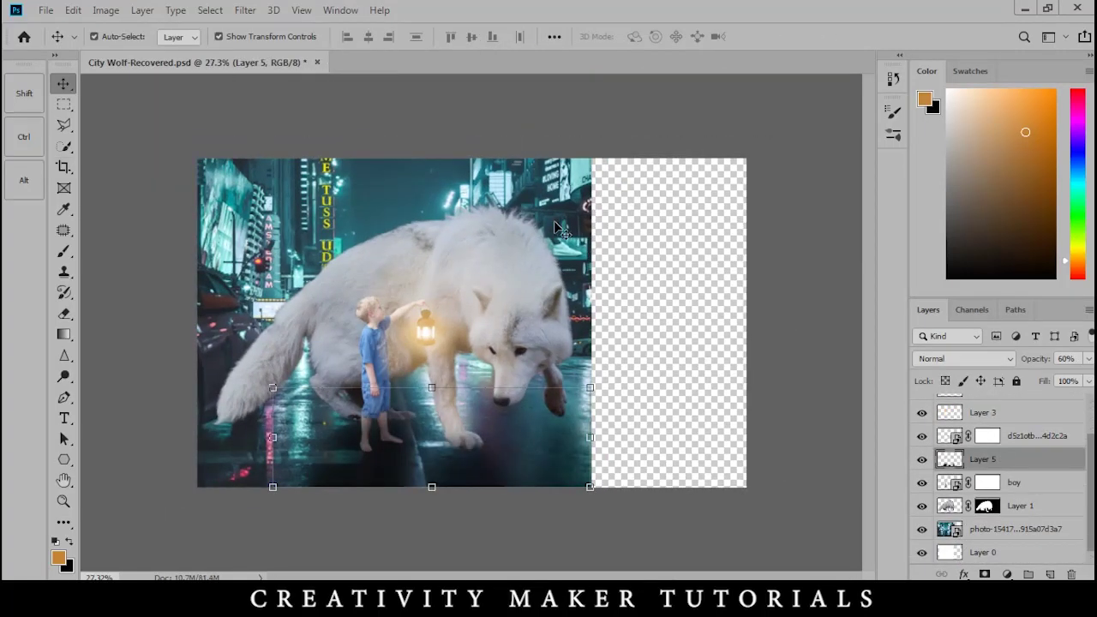
left_click(554, 222)
key("ctrl+j")
key("ctrl+t")
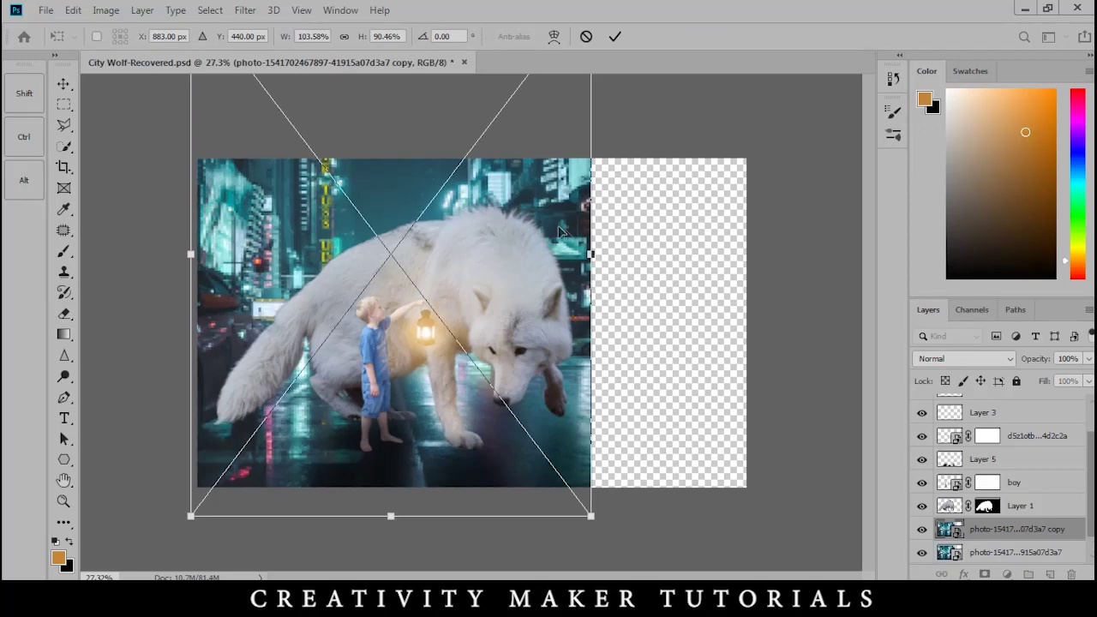
right_click(576, 262)
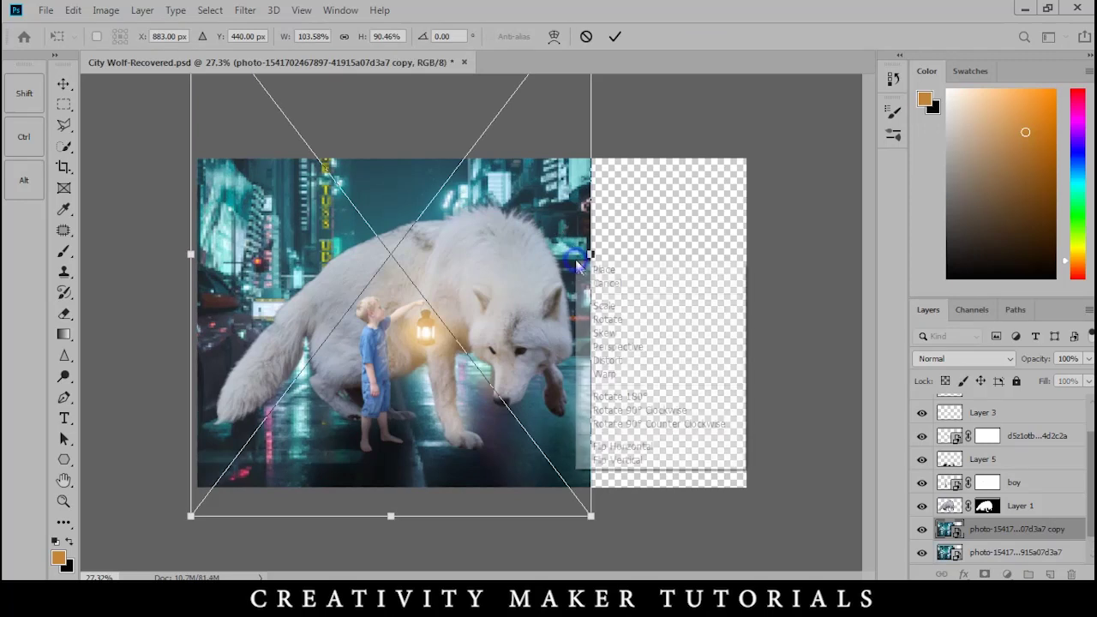
left_click(600, 445)
left_click_drag(555, 245, 716, 271)
key("Return")
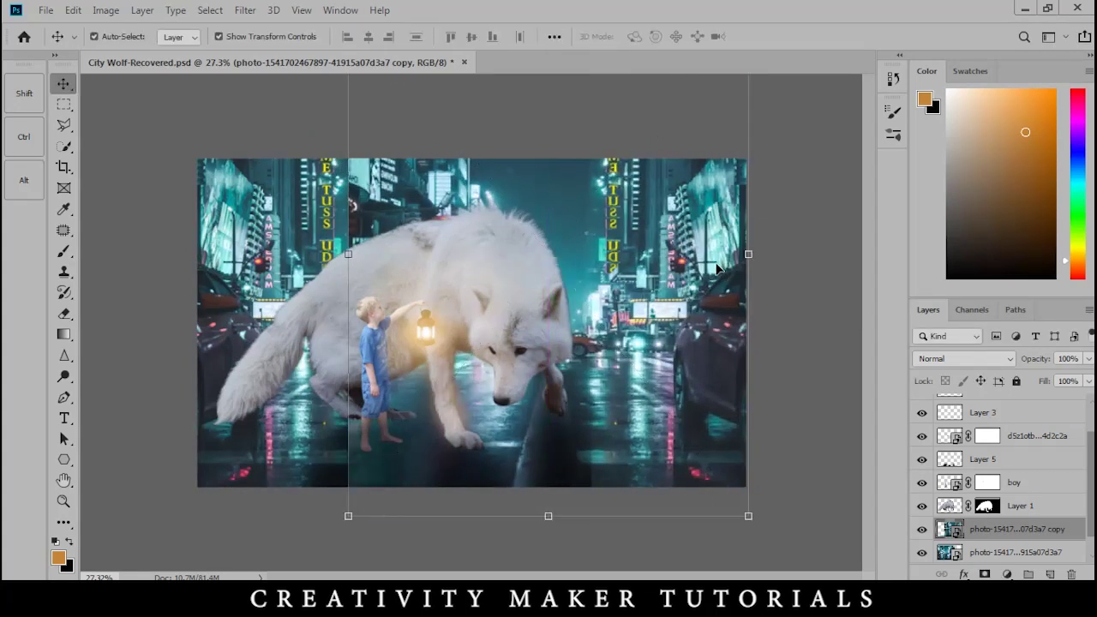
Scale the flipped city copy to 132.65% width and 109.58% height, and reposition it over the street
left_click_drag(748, 512, 805, 571)
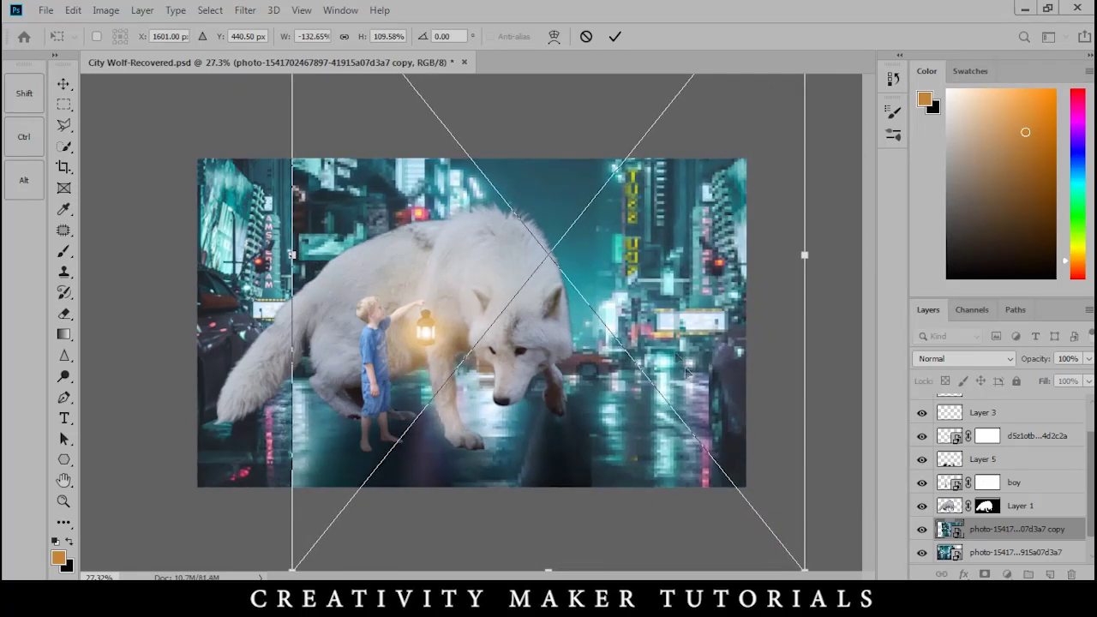
mouse_move(671, 344)
left_mouse_down()
mouse_move(664, 329)
mouse_move(677, 356)
mouse_move(681, 346)
mouse_move(662, 345)
left_mouse_up()
key("Return")
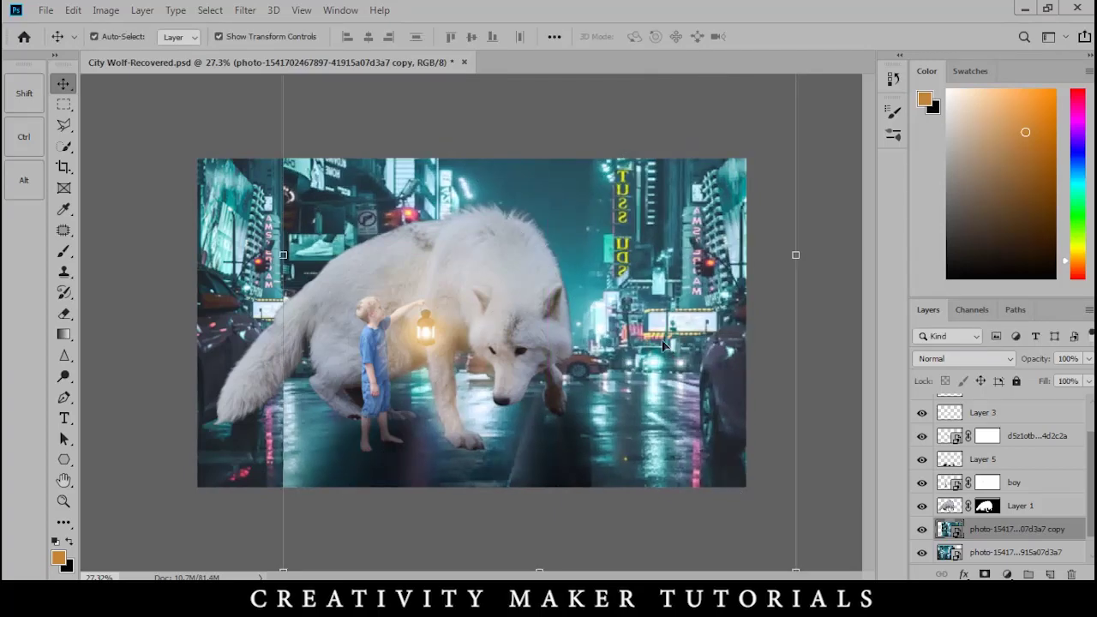
left_click_drag(666, 341, 685, 338)
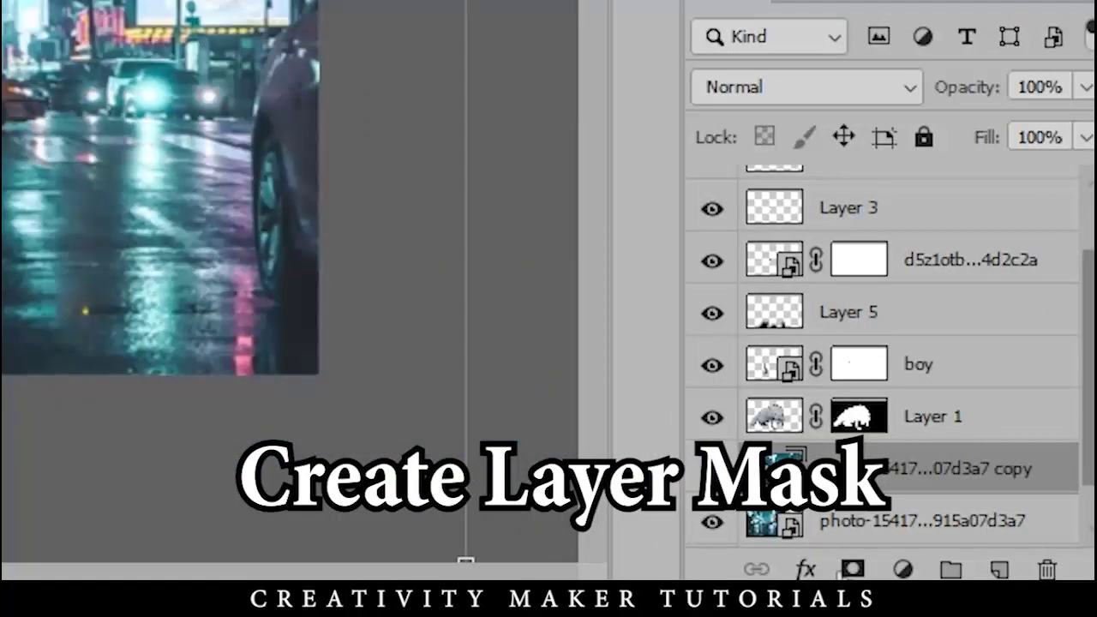
Add a layer mask to the city copy layer and paint black over its left and middle with a 700 px soft brush
left_click(851, 569)
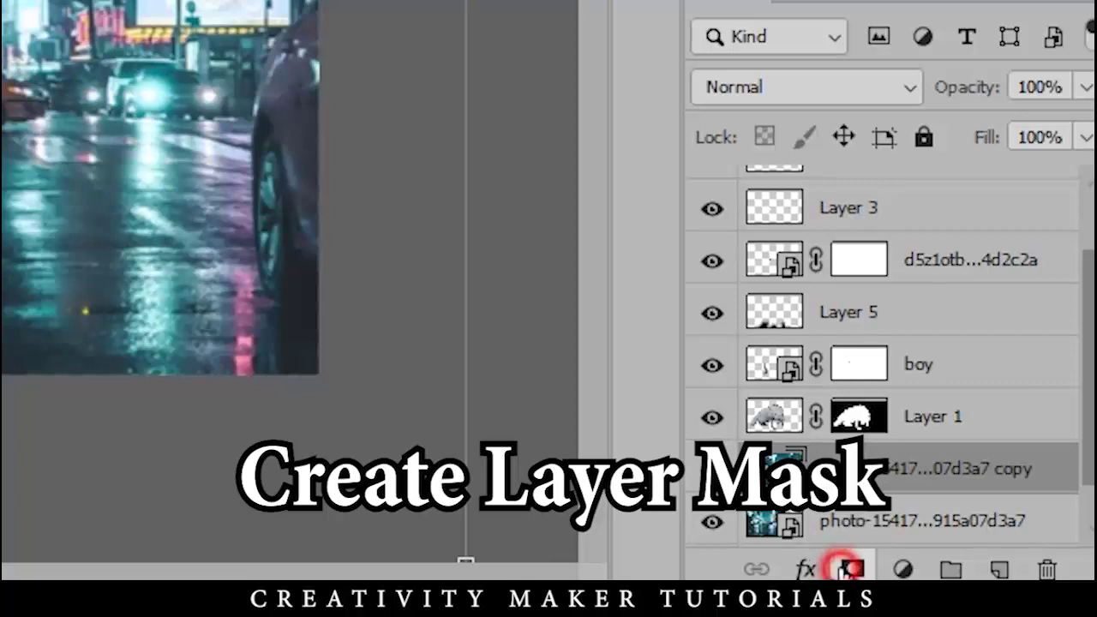
left_click(64, 249)
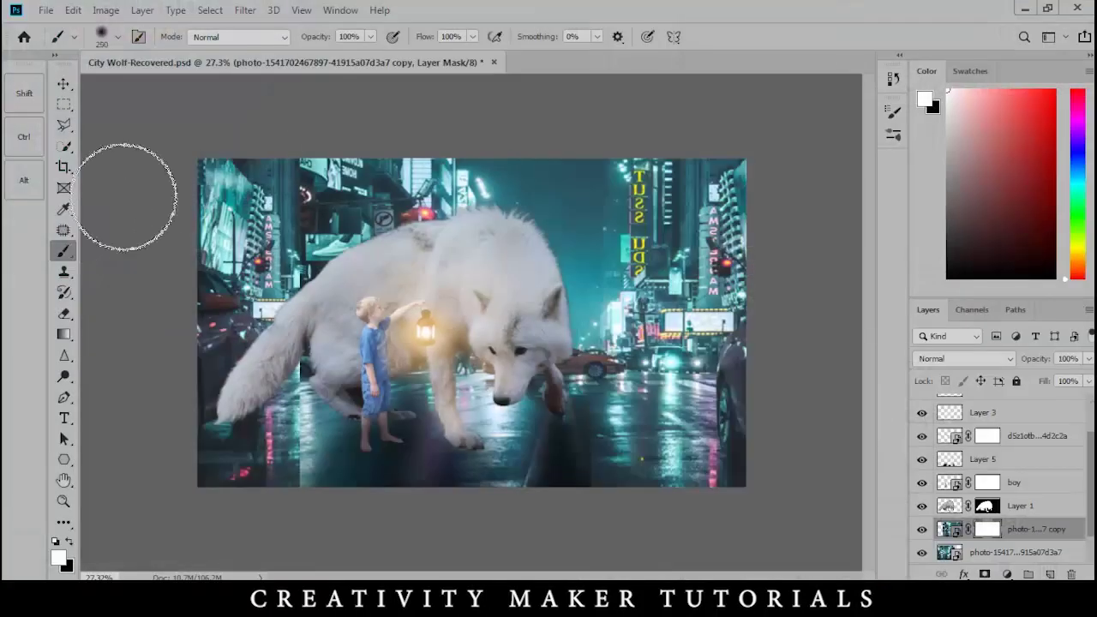
key("bracketright")
key("bracketright")
key("bracketright")
key("bracketright")
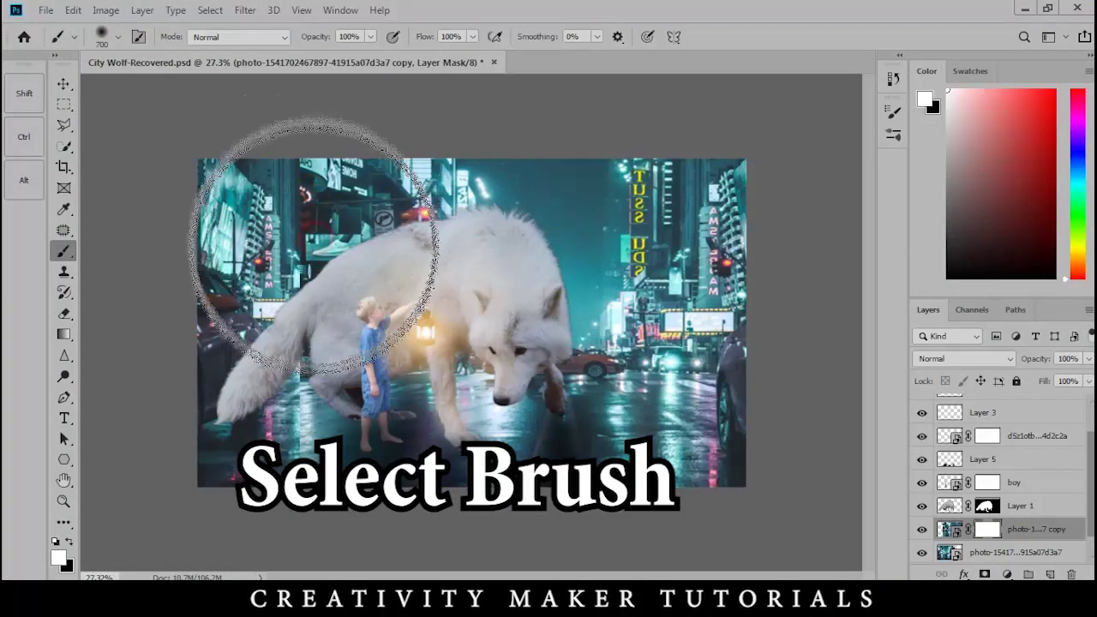
key("x")
left_click_drag(338, 210, 338, 233)
mouse_move(376, 178)
left_mouse_down()
mouse_move(409, 218)
mouse_move(416, 189)
mouse_move(403, 216)
mouse_move(409, 351)
mouse_move(390, 398)
mouse_move(326, 442)
mouse_move(309, 473)
mouse_move(303, 202)
mouse_move(330, 188)
mouse_move(423, 182)
mouse_move(488, 244)
mouse_move(565, 224)
left_mouse_up()
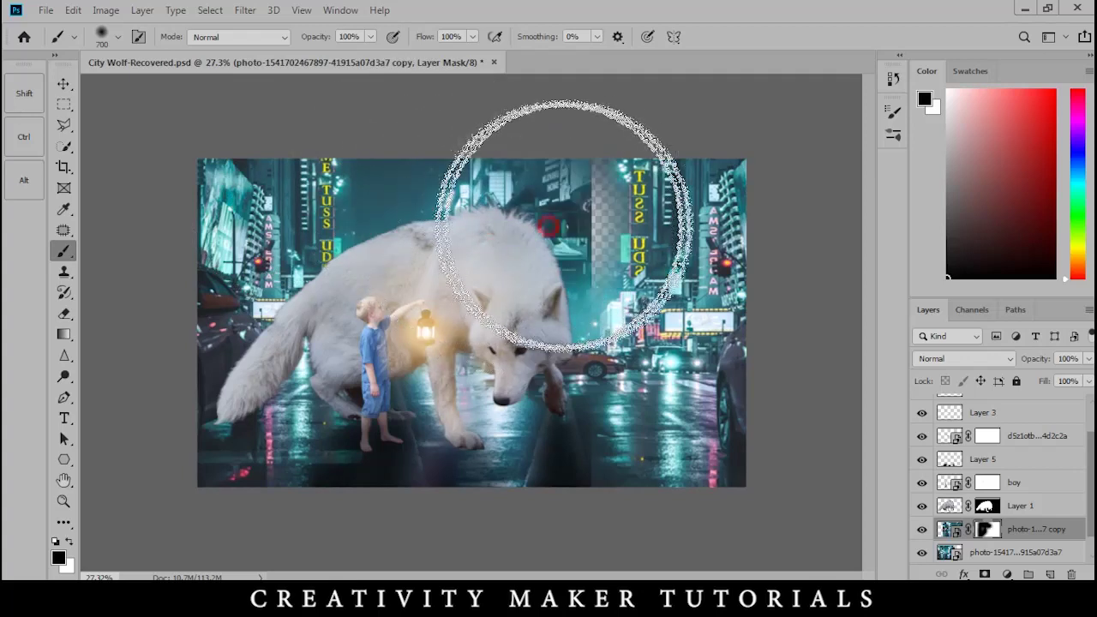
Undo the last mask strokes and paint white on the mask to bring back the city copy around the wolf and boy
key("ctrl+z")
key("ctrl+z")
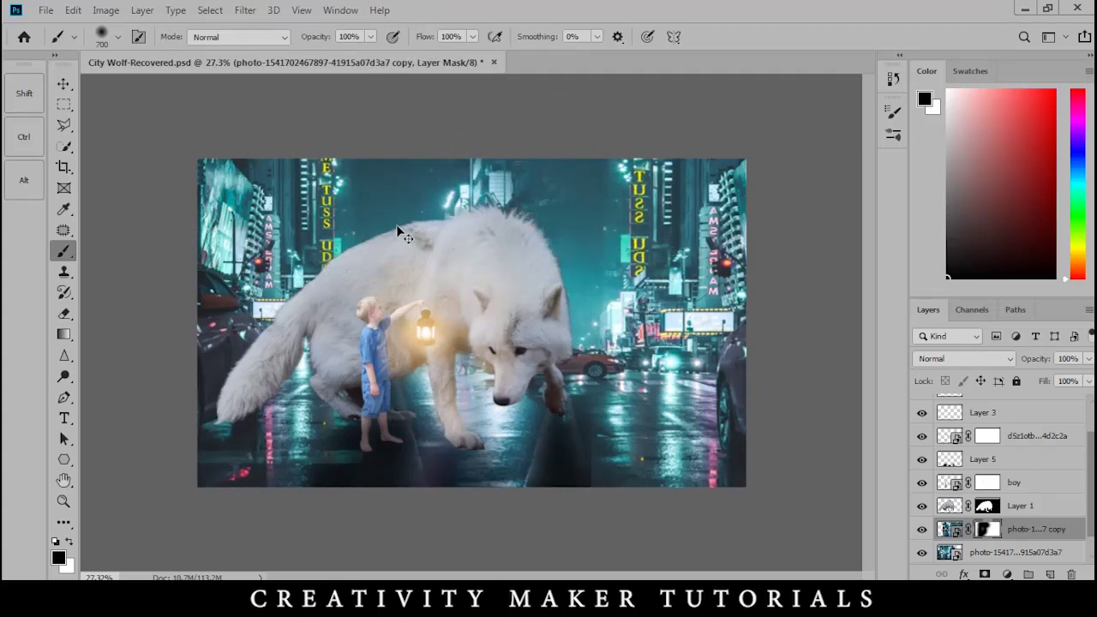
key("ctrl+z")
key("x")
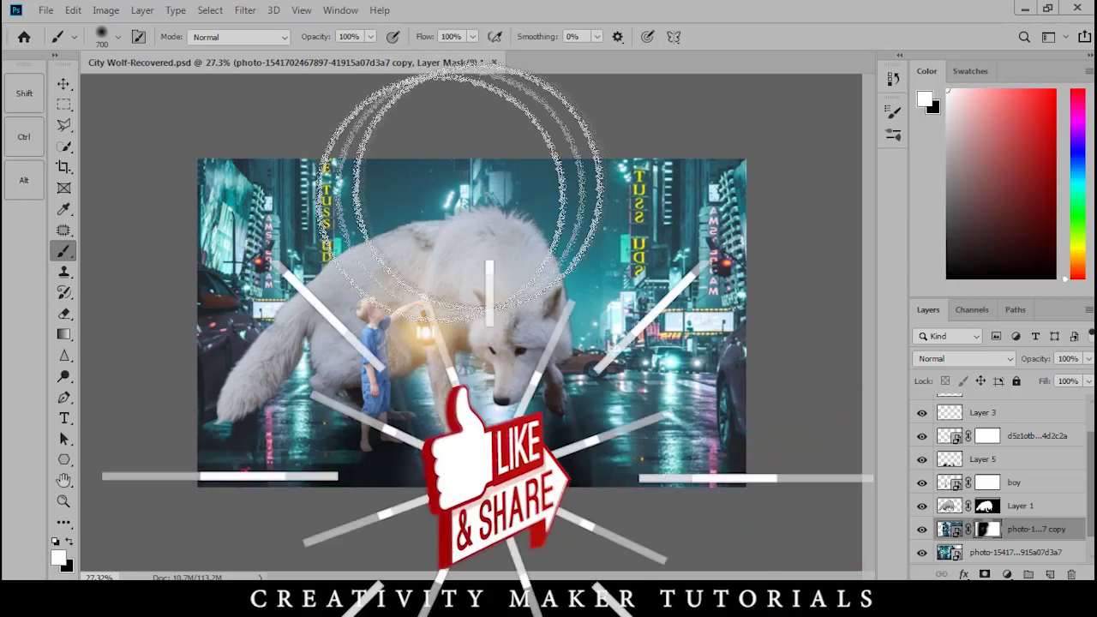
mouse_move(441, 249)
left_mouse_down()
mouse_move(392, 206)
mouse_move(360, 225)
mouse_move(372, 274)
mouse_move(421, 355)
left_mouse_up()
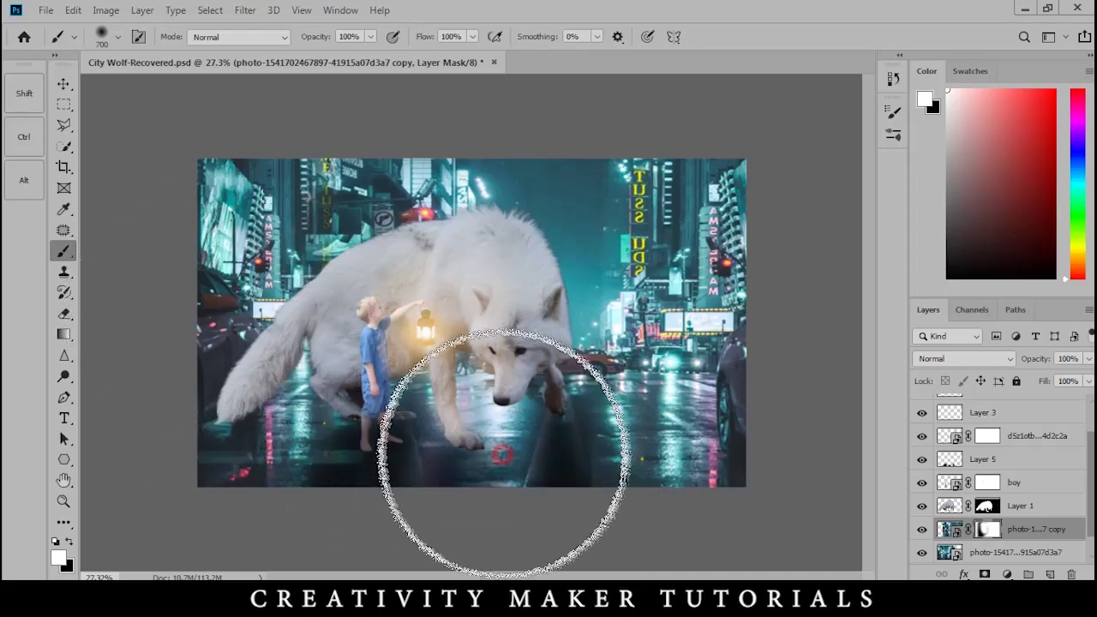
scroll(543, 444, "up", 5)
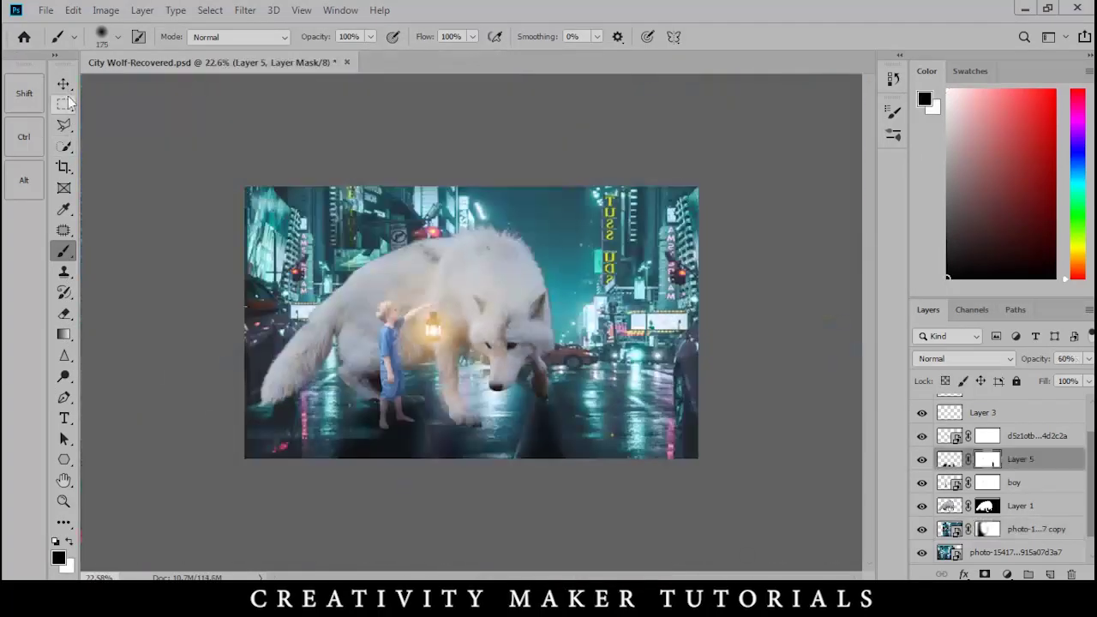
Select every layer from Layer 1 up to Layer 4 and move the wolf, boy and lantern right toward the middle of the street
left_click(64, 83)
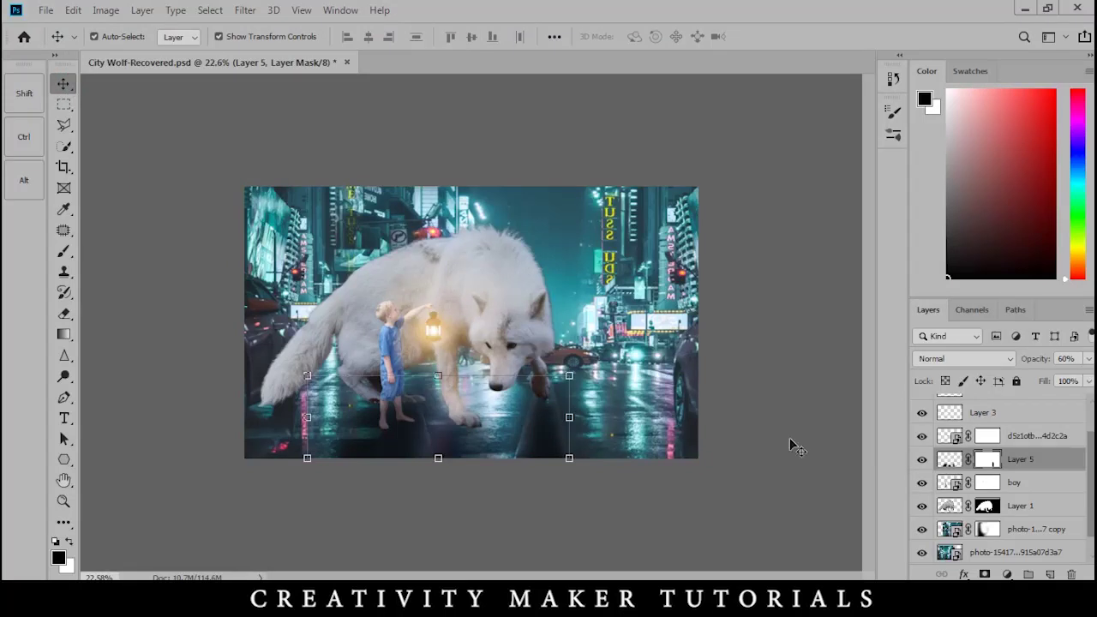
left_click(1017, 508)
scroll(1007, 432, "up", 2)
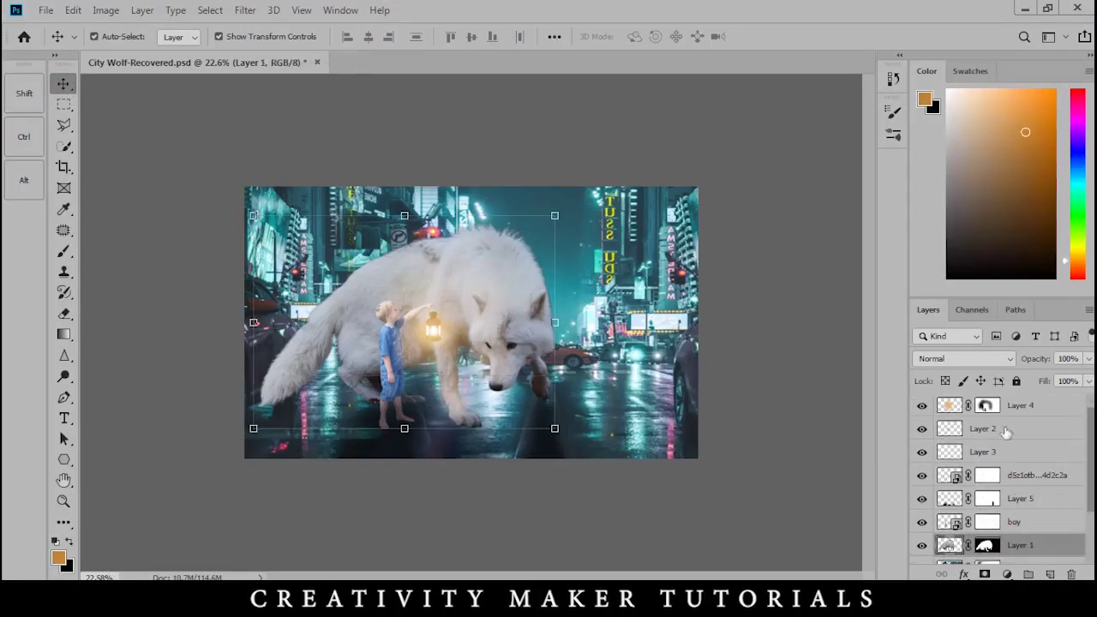
left_click(1022, 410, "shift")
key("shift+Right")
key("shift+Right")
key("shift+Right")
key("shift+Right")
key("shift+Right")
key("shift+Right")
key("shift+Right")
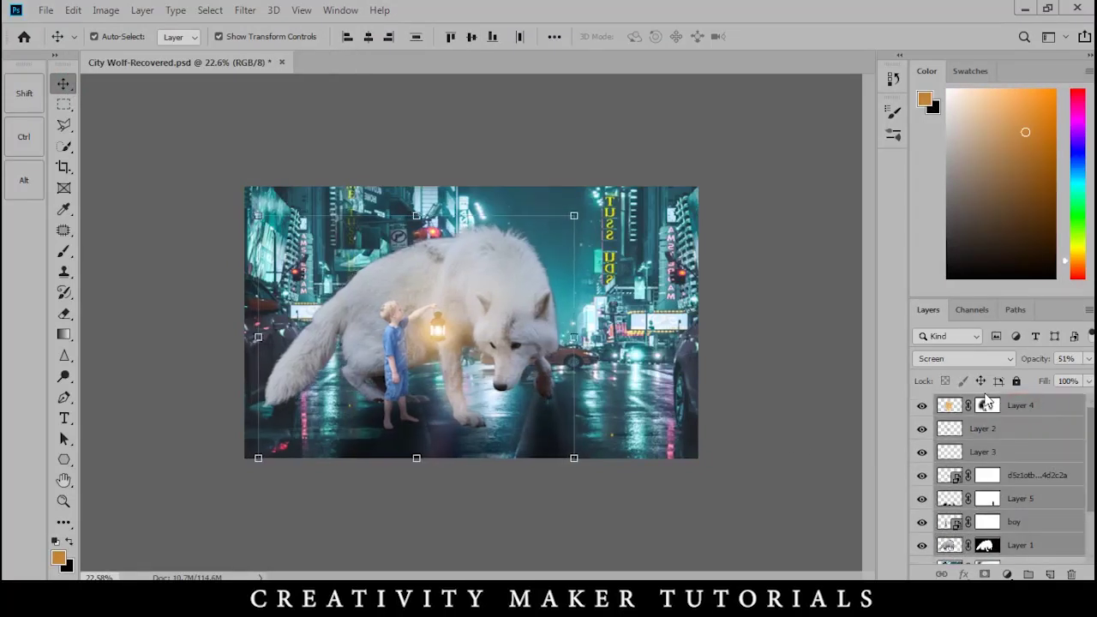
key("shift+Right")
key("shift+Right")
key("shift+Right")
key("shift+Right")
key("shift+Right")
key("shift+Right")
key("shift+Right")
key("shift+Right")
key("shift+Right")
key("shift+Right")
key("shift+Right")
key("shift+Right")
key("shift+Right")
key("shift+Right")
key("shift+Right")
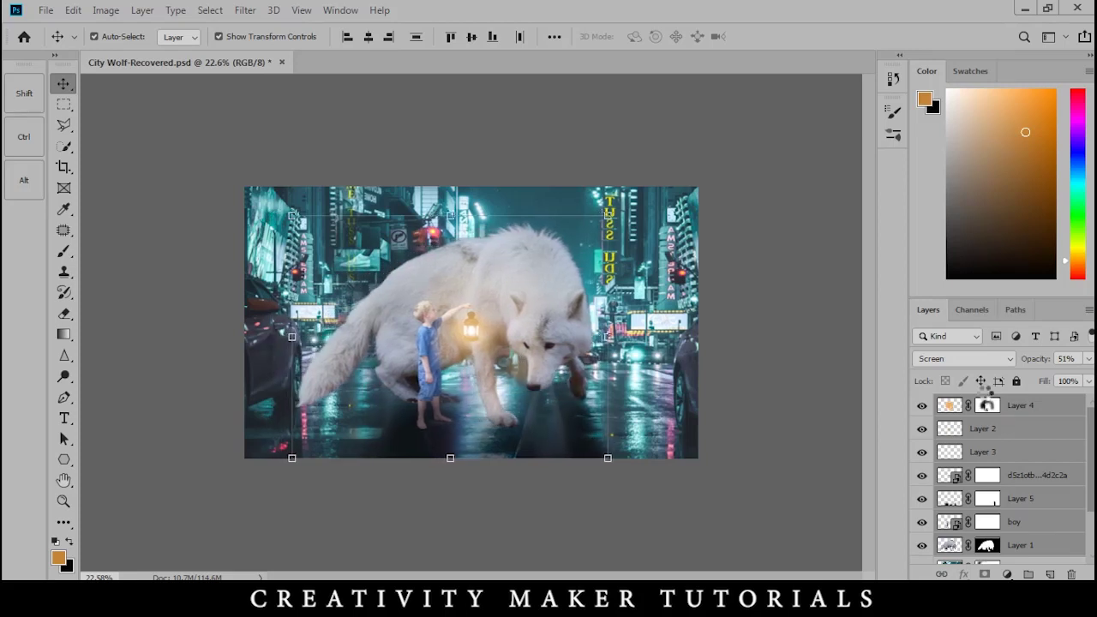
key("shift+Right")
left_click(135, 200)
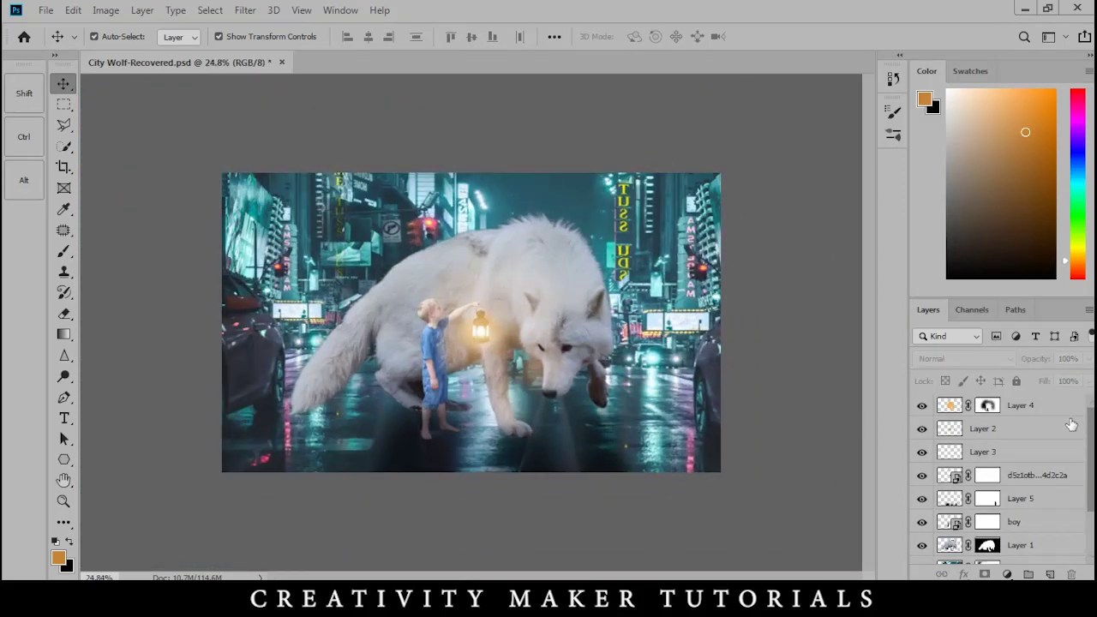
Paint black on Layer 4's mask with a 100 px brush to remove stray glow beside the wolf's muzzle, front leg and the boy
left_click(1047, 409)
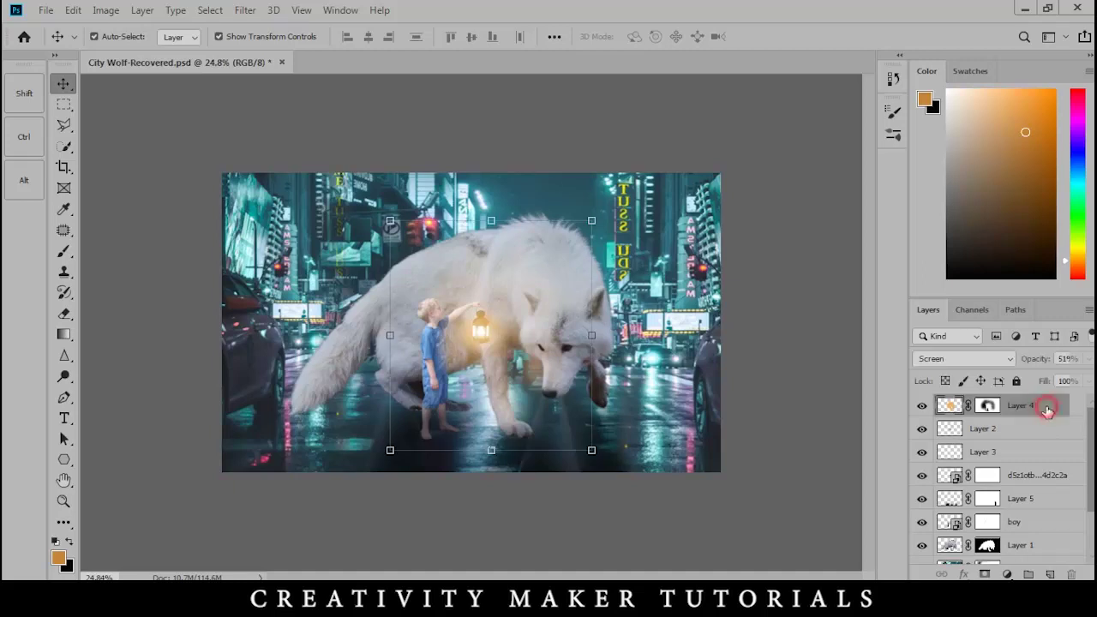
scroll(483, 353, "up", 12)
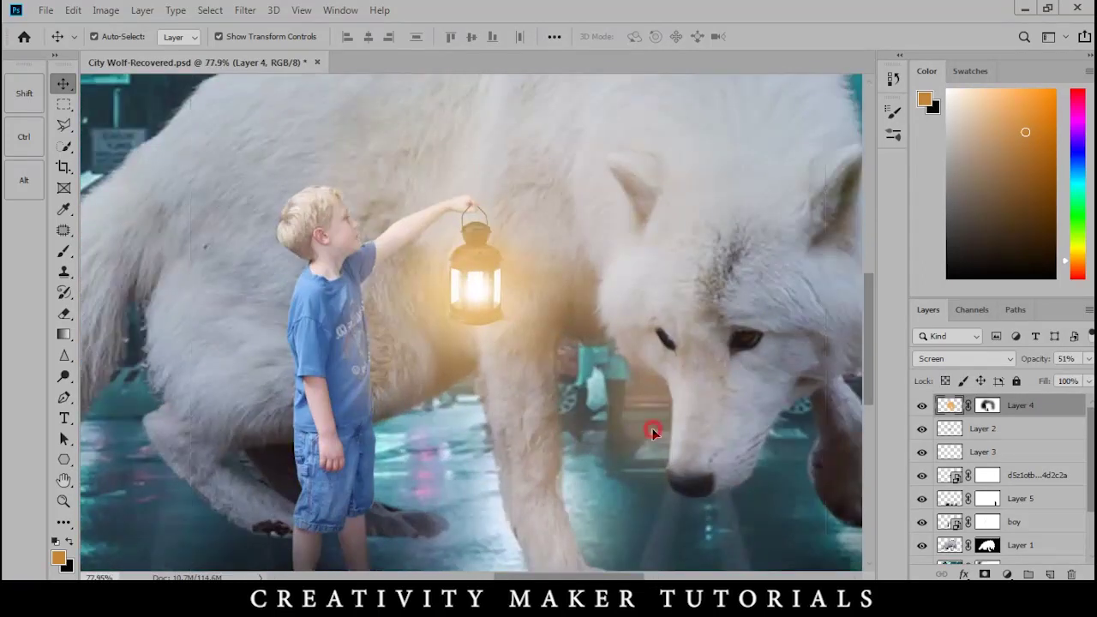
left_click(989, 406)
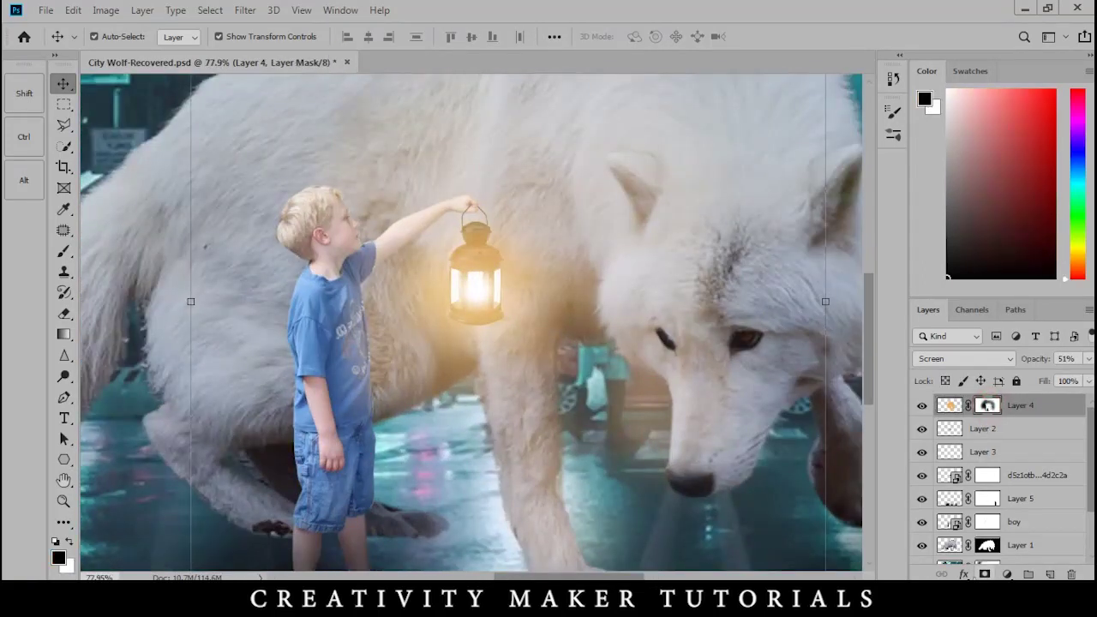
key("b")
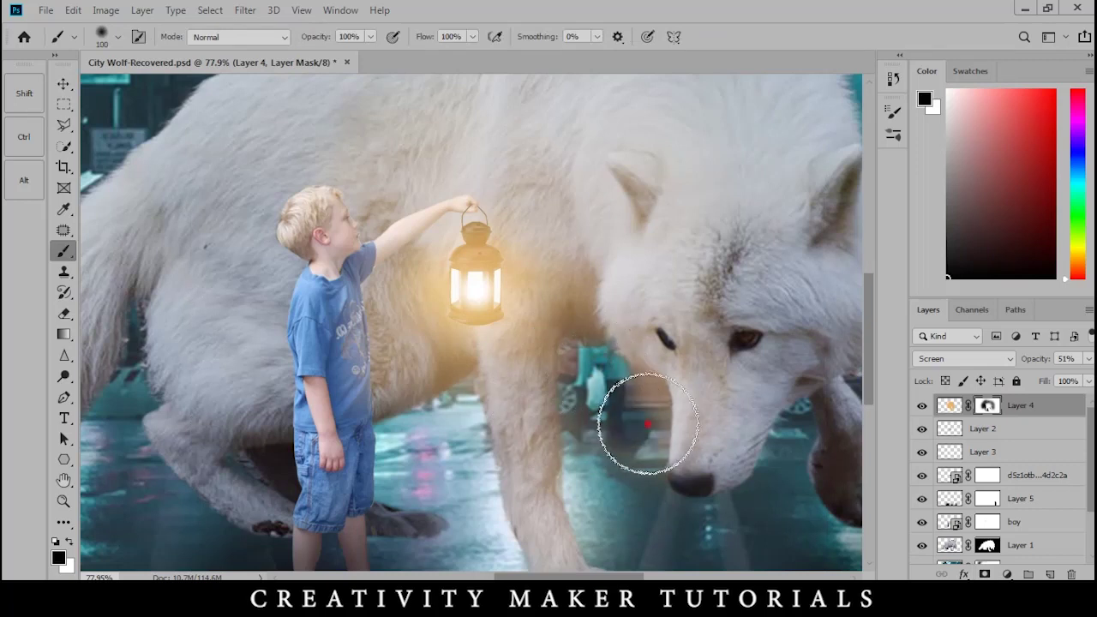
mouse_move(616, 382)
left_mouse_down()
mouse_move(648, 436)
mouse_move(609, 460)
mouse_move(590, 367)
mouse_move(586, 484)
left_mouse_up()
mouse_move(611, 520)
left_mouse_down()
mouse_move(558, 384)
mouse_move(568, 412)
left_mouse_up()
left_click(434, 527)
left_click_drag(404, 366, 388, 300)
left_click_drag(402, 291, 324, 377)
left_click_drag(345, 308, 401, 358)
left_click_drag(410, 387, 448, 460)
mouse_move(524, 252)
left_mouse_down()
mouse_move(523, 196)
mouse_move(541, 178)
mouse_move(523, 268)
mouse_move(525, 340)
left_mouse_up()
mouse_move(541, 189)
left_mouse_down()
mouse_move(549, 139)
mouse_move(560, 170)
left_mouse_up()
Soften the glow over the wolf's face and chest on Layer 4's mask with a 200 px black brush at 50% opacity
scroll(560, 257, "down", 3)
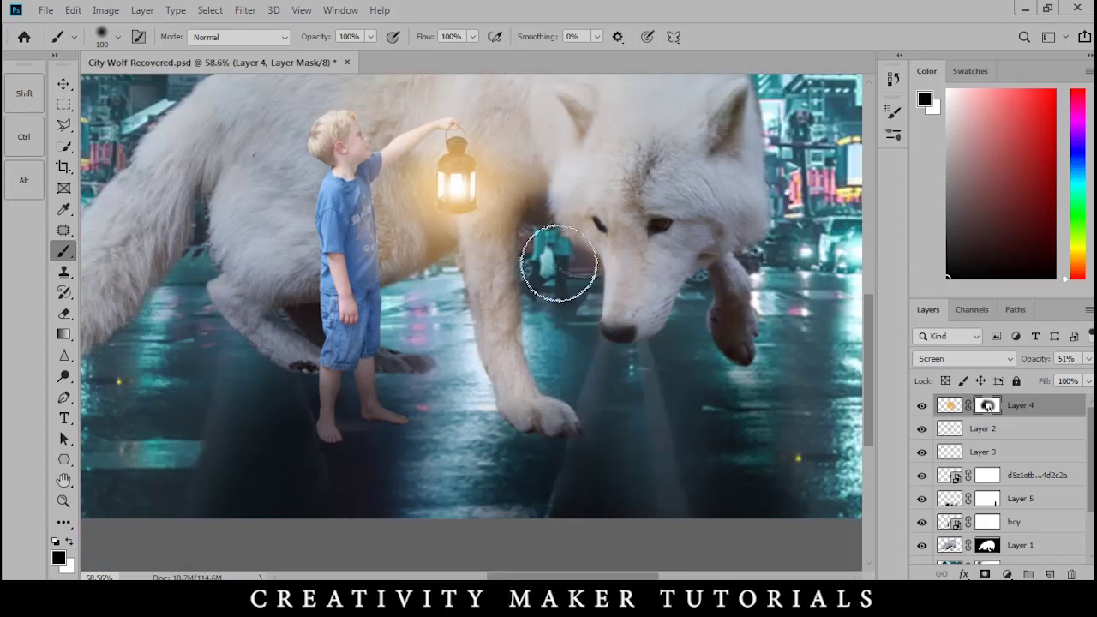
key("bracketright")
key("bracketright")
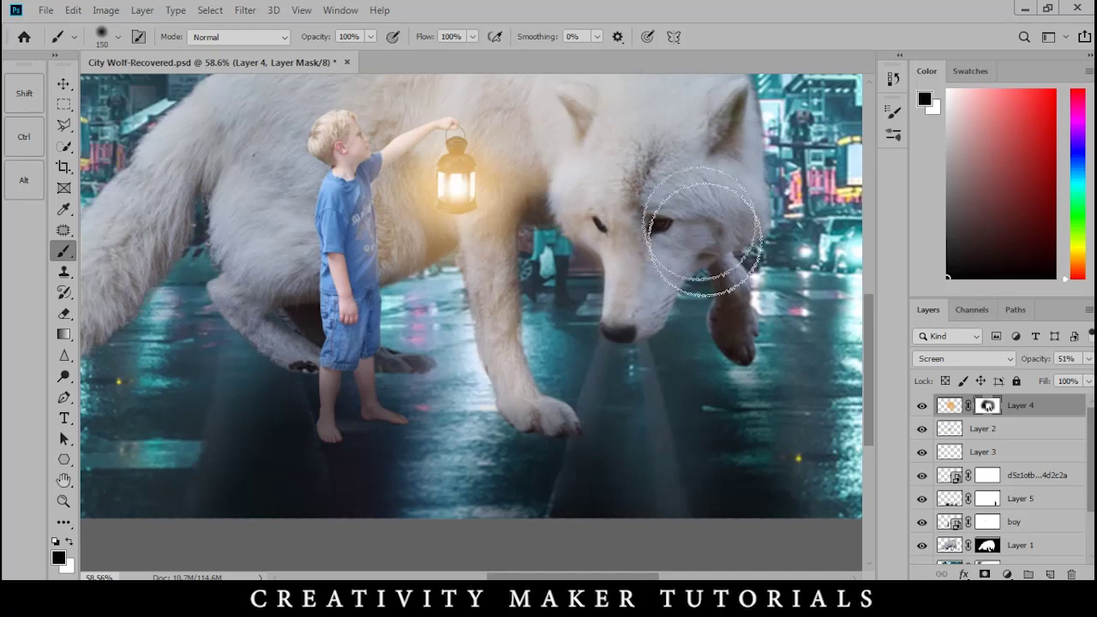
type("50")
left_click_drag(665, 228, 644, 301)
left_click_drag(659, 190, 670, 190)
mouse_move(563, 283)
left_mouse_down()
mouse_move(575, 277)
mouse_move(542, 239)
mouse_move(546, 219)
left_mouse_up()
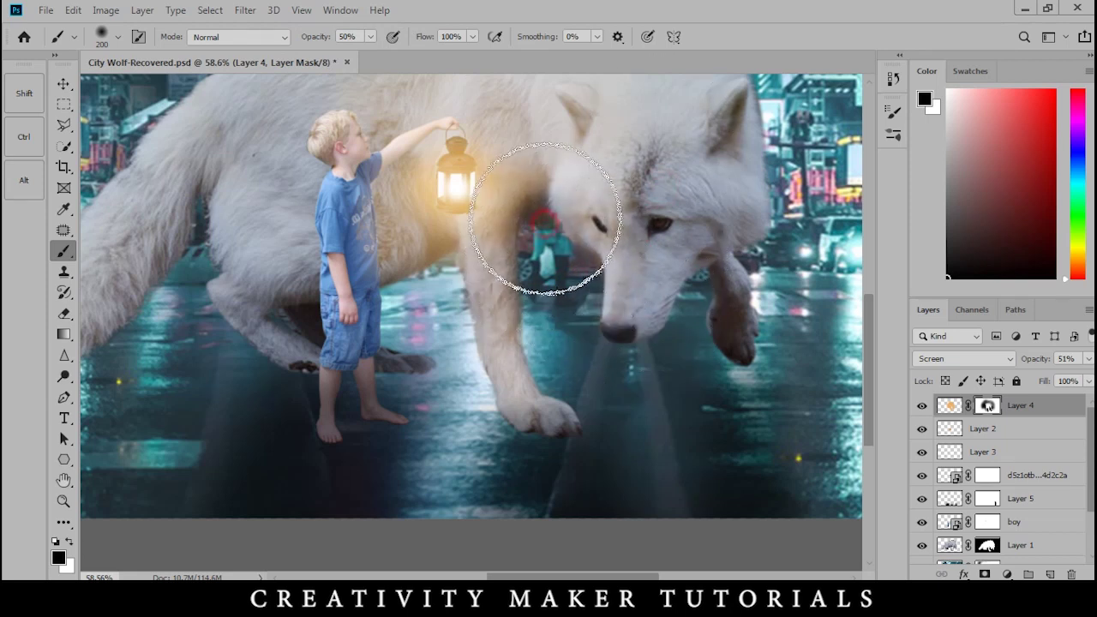
Fade the remaining lantern glow over the wolf's back and around the boy with the 50% opacity brush on Layer 4's mask
left_click_drag(408, 299, 413, 398)
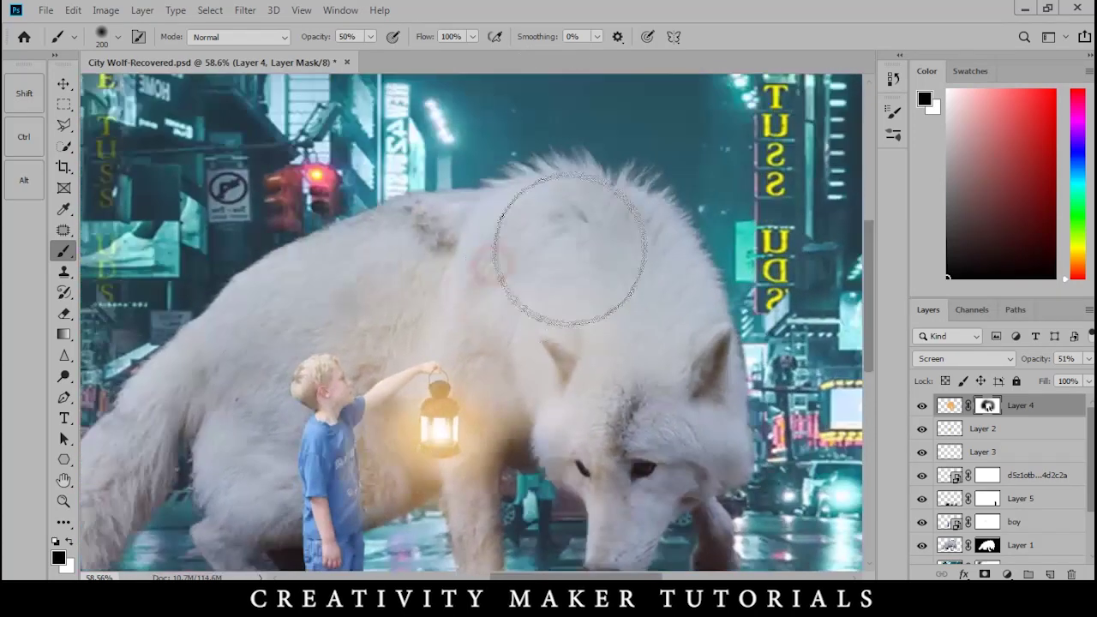
left_click_drag(571, 248, 535, 250)
left_click_drag(357, 299, 323, 308)
left_click(394, 297)
mouse_move(316, 395)
left_mouse_down()
mouse_move(313, 422)
mouse_move(382, 431)
left_mouse_up()
left_click_drag(403, 558, 352, 502)
left_click(299, 567)
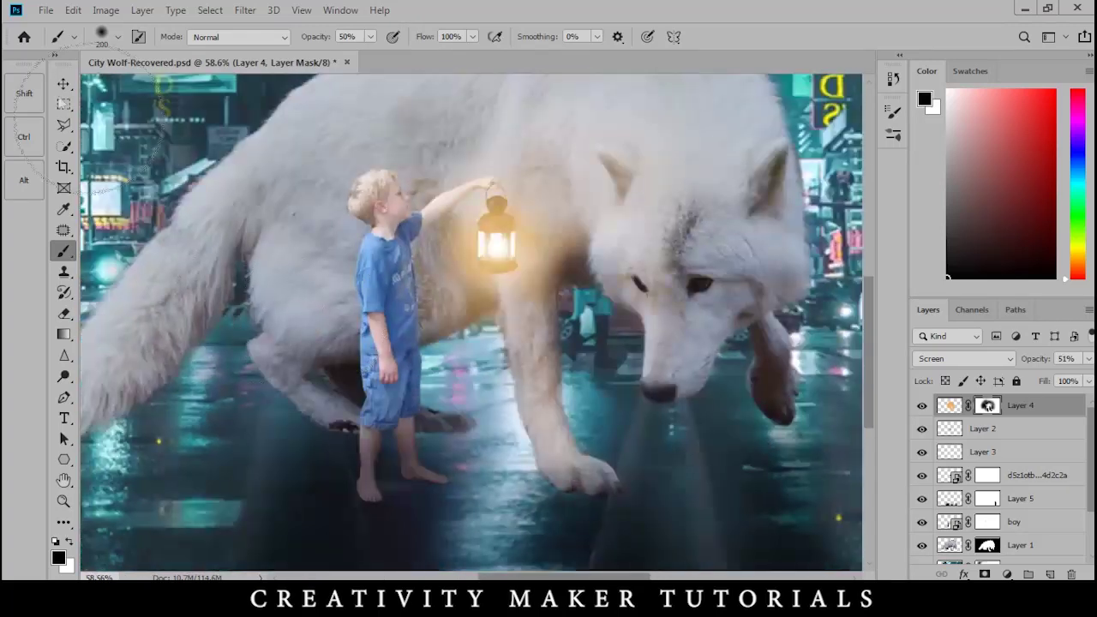
Merge the masked city copy layer with the original city photo layer
left_click(63, 83)
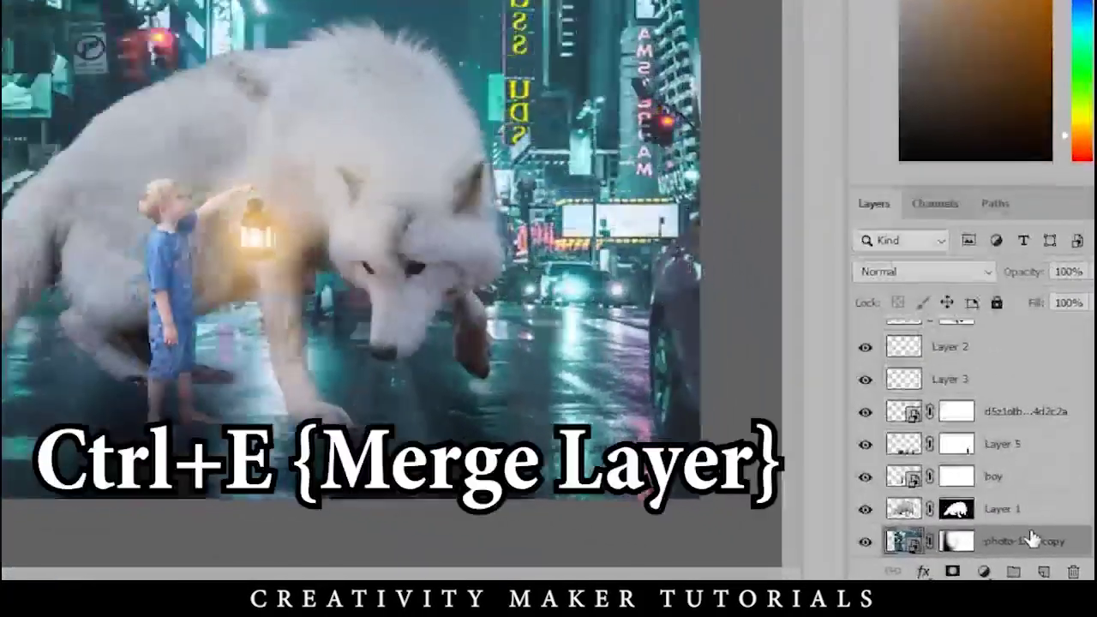
scroll(1030, 538, "down", 2)
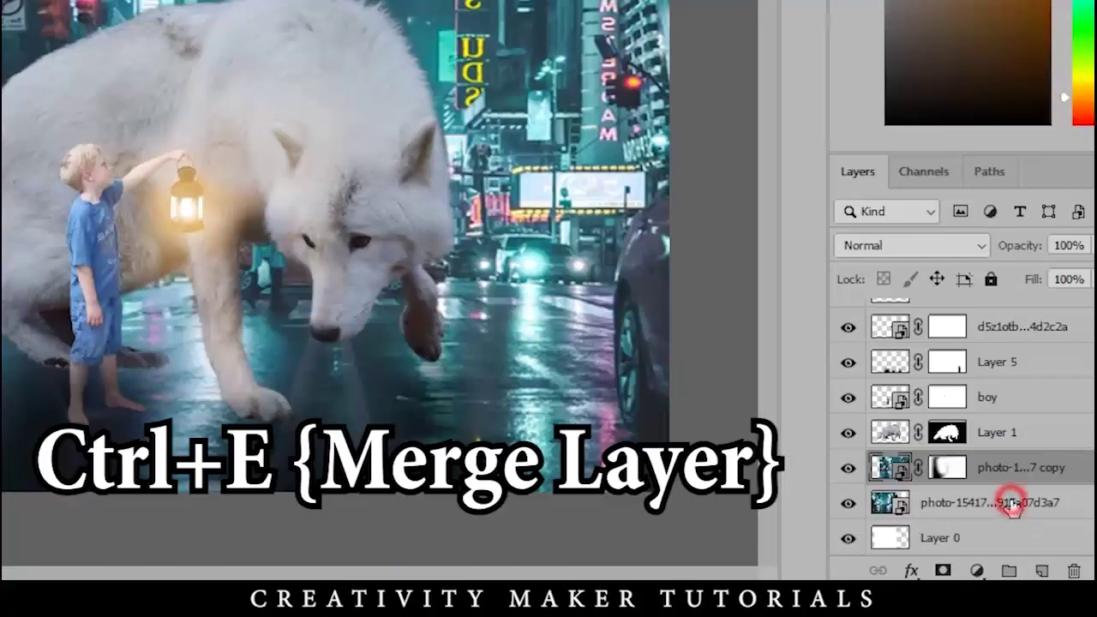
left_click(1011, 503, "shift")
key("ctrl+e")
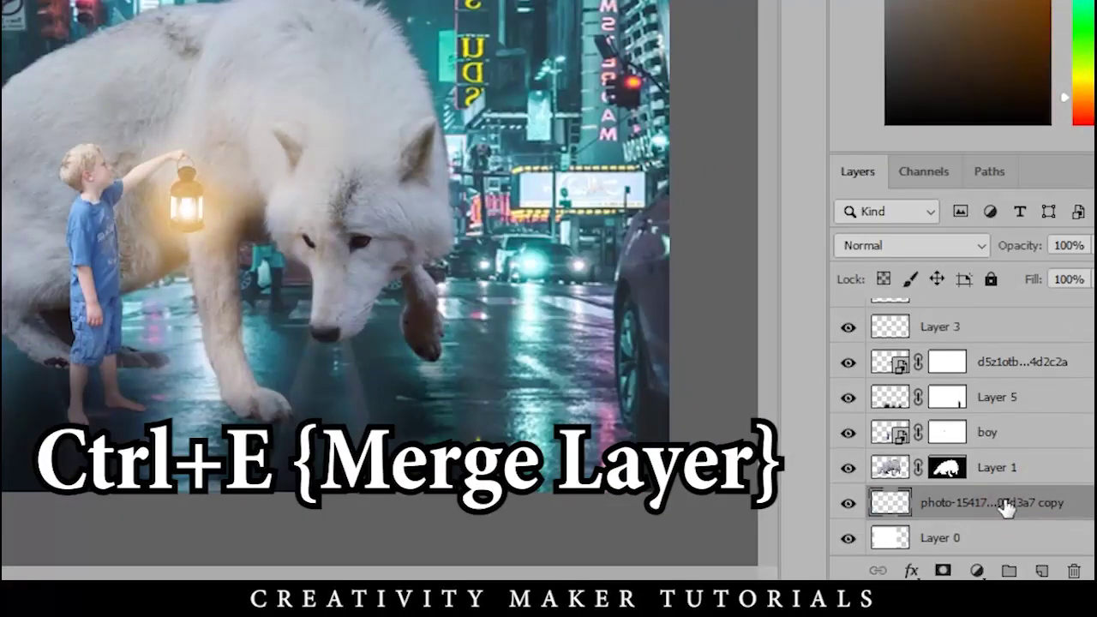
Open Field Blur on the merged city layer, placing one pin above the wolf's back and a 0 px pin near its front leg
left_click(240, 11)
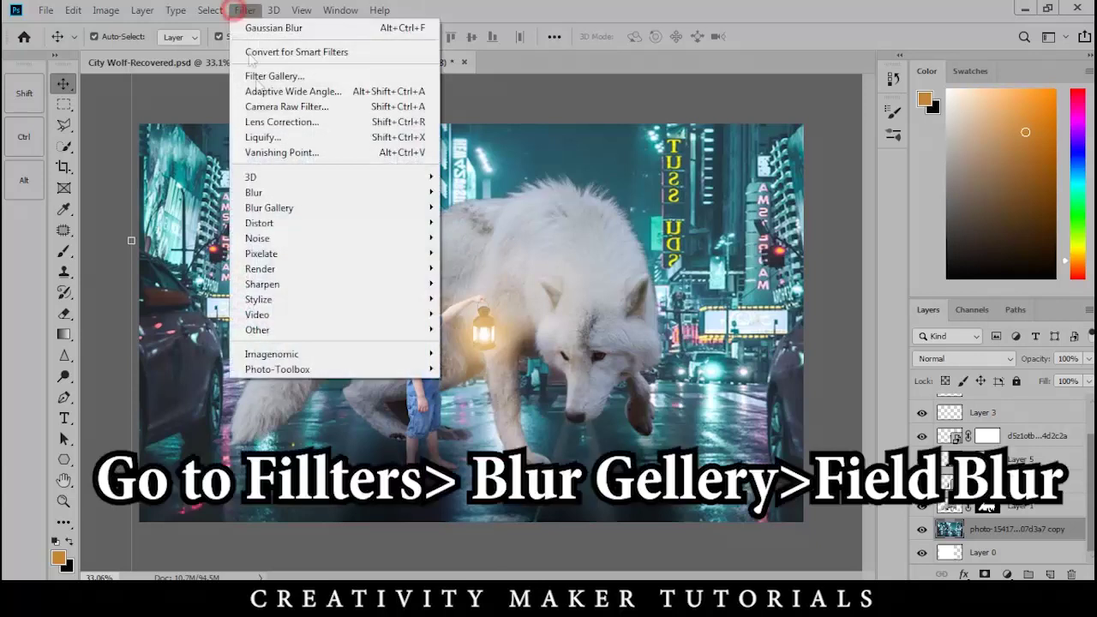
mouse_move(423, 201)
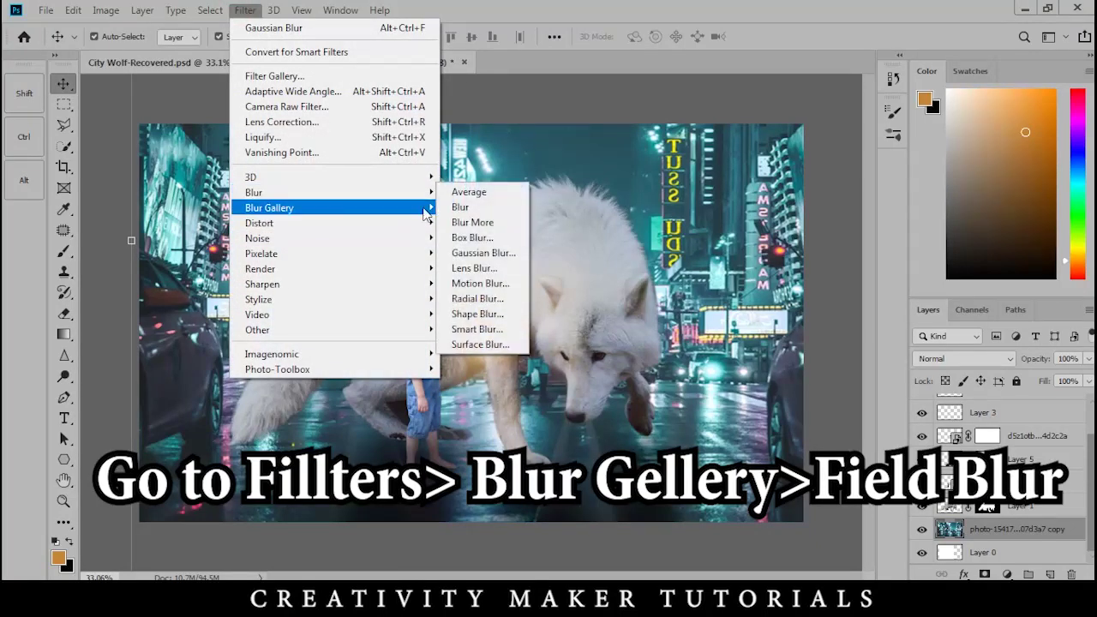
left_click(455, 212)
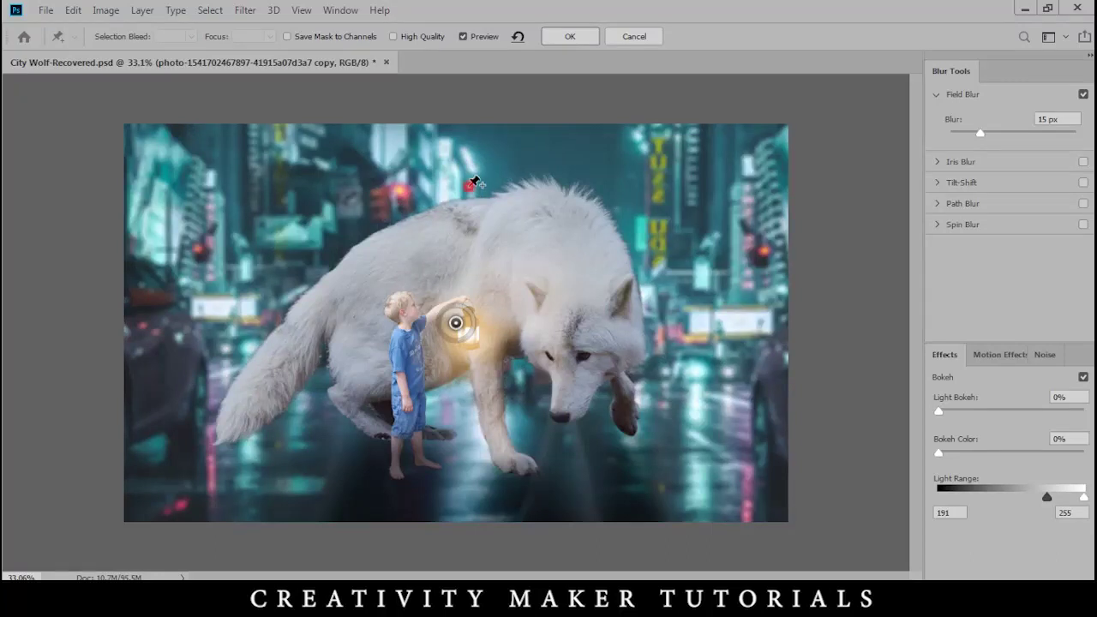
left_click(469, 186)
left_click_drag(467, 334, 488, 370)
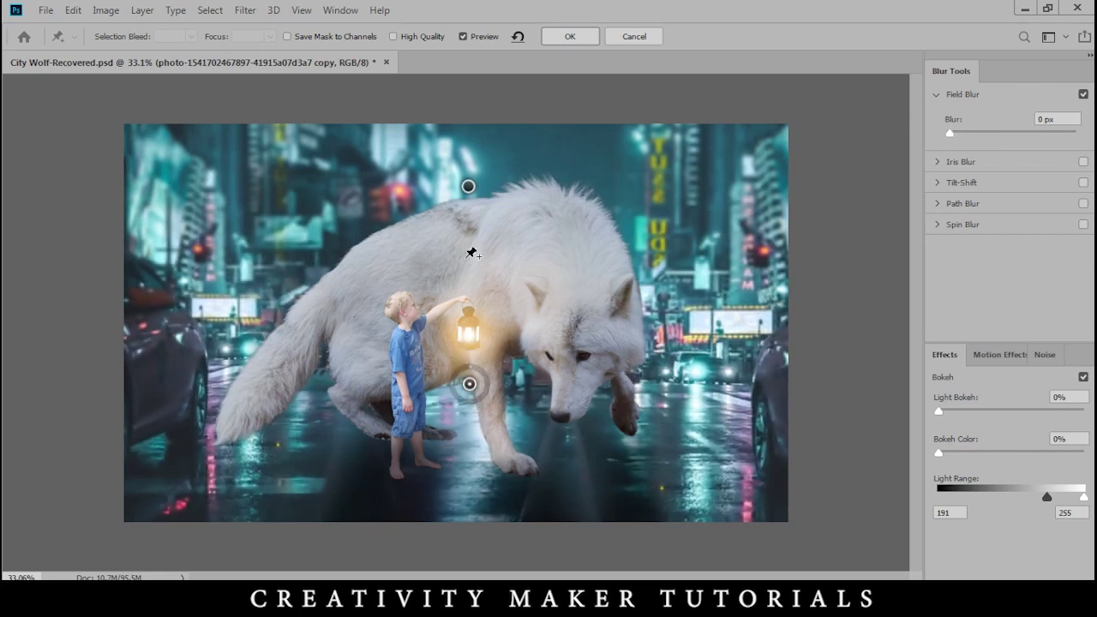
scroll(467, 402, "up", 2)
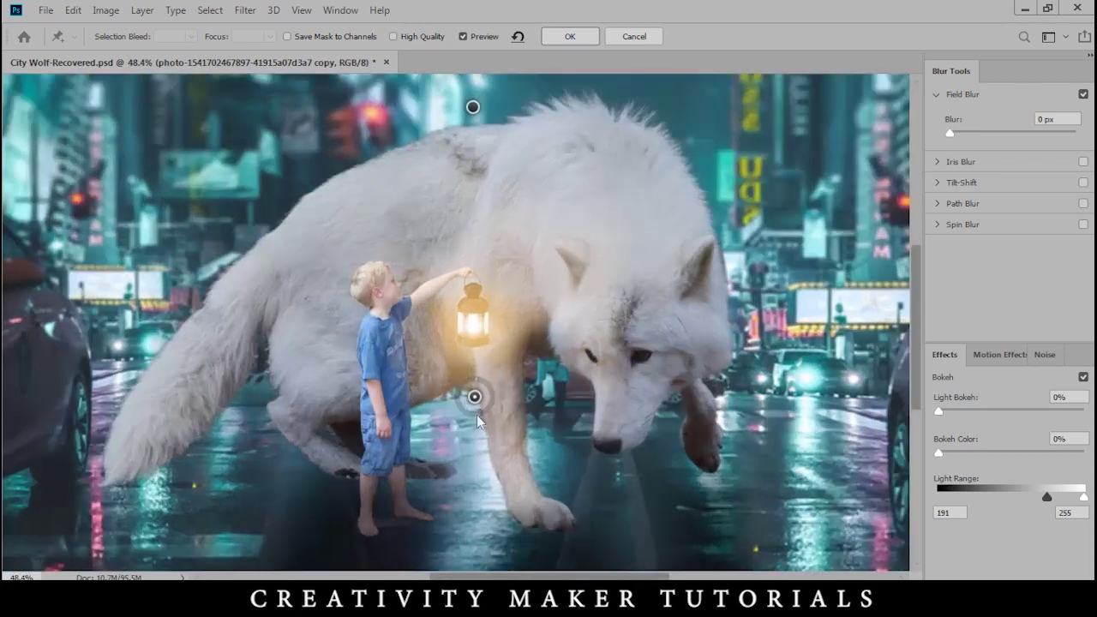
left_click_drag(476, 402, 492, 482)
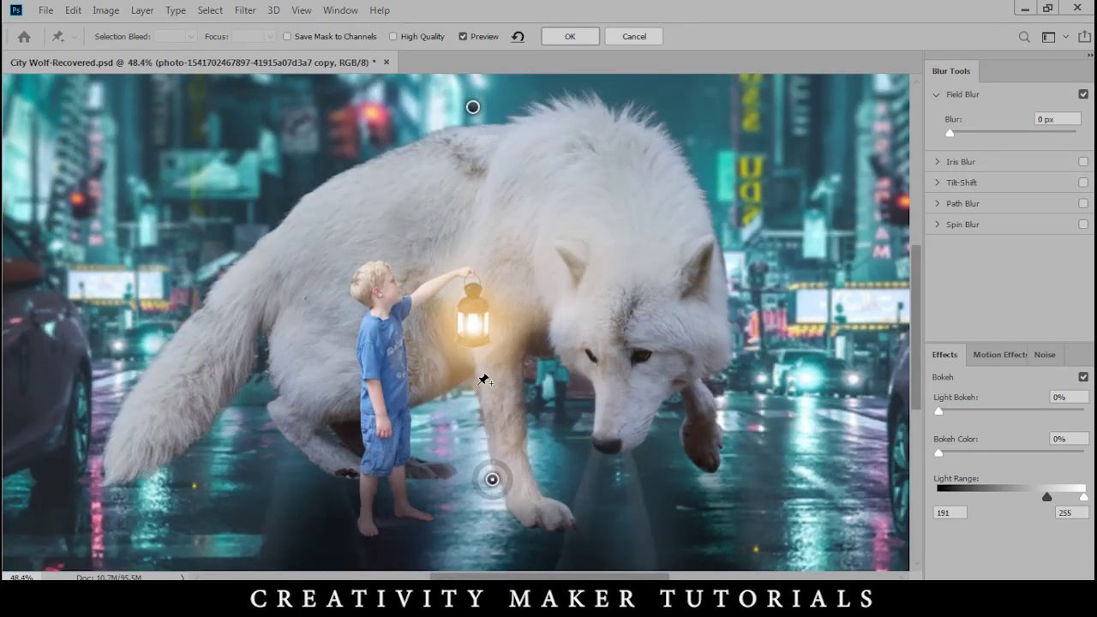
Set the upper Field Blur pin to 23 px and move the 0 px pin slightly up beside the wolf's front leg
scroll(483, 380, "down", 2)
left_click(468, 200)
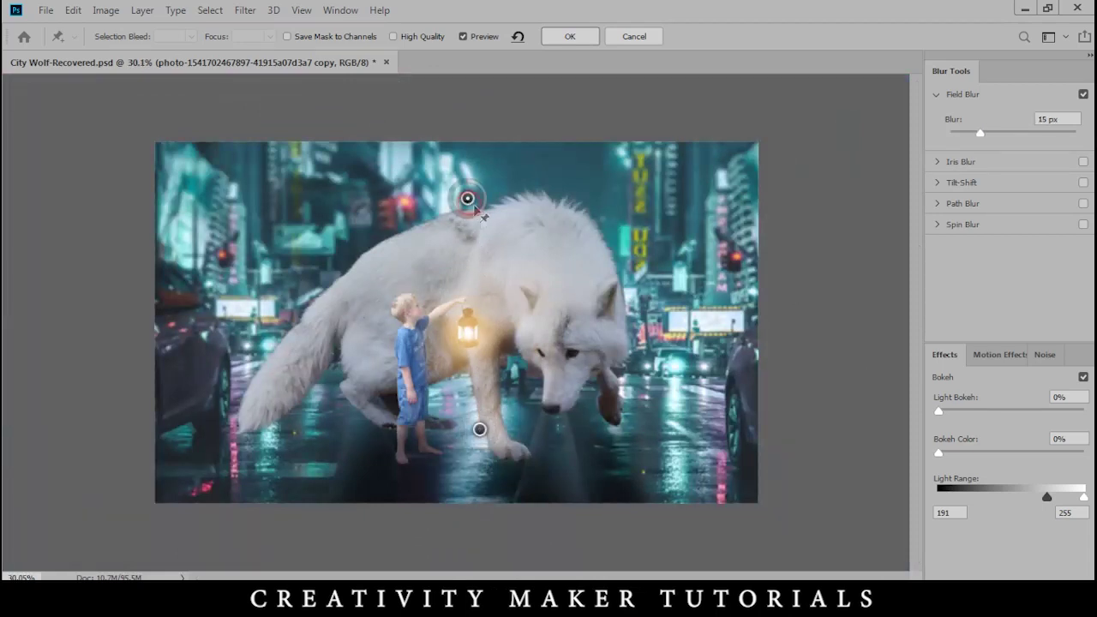
left_click_drag(476, 222, 468, 223)
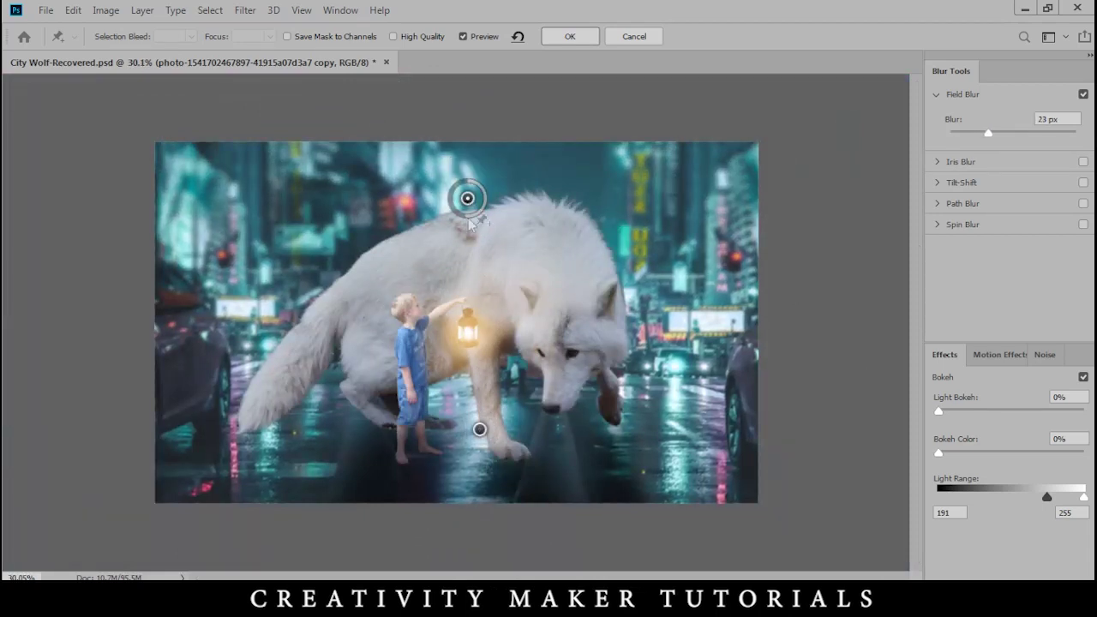
scroll(443, 465, "up", 2)
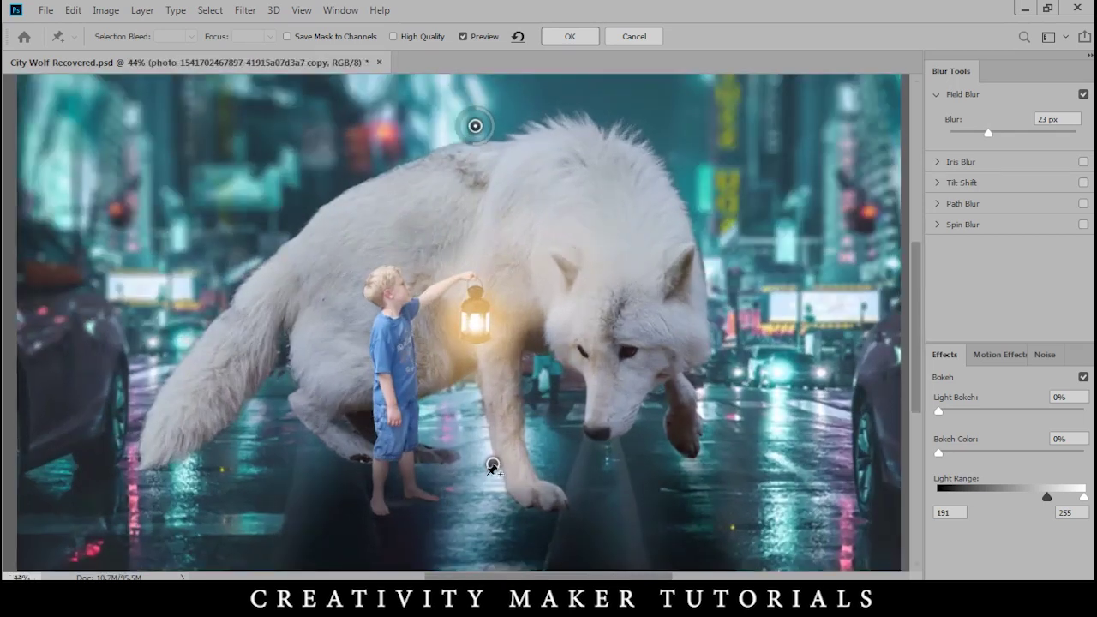
left_click_drag(494, 468, 500, 447)
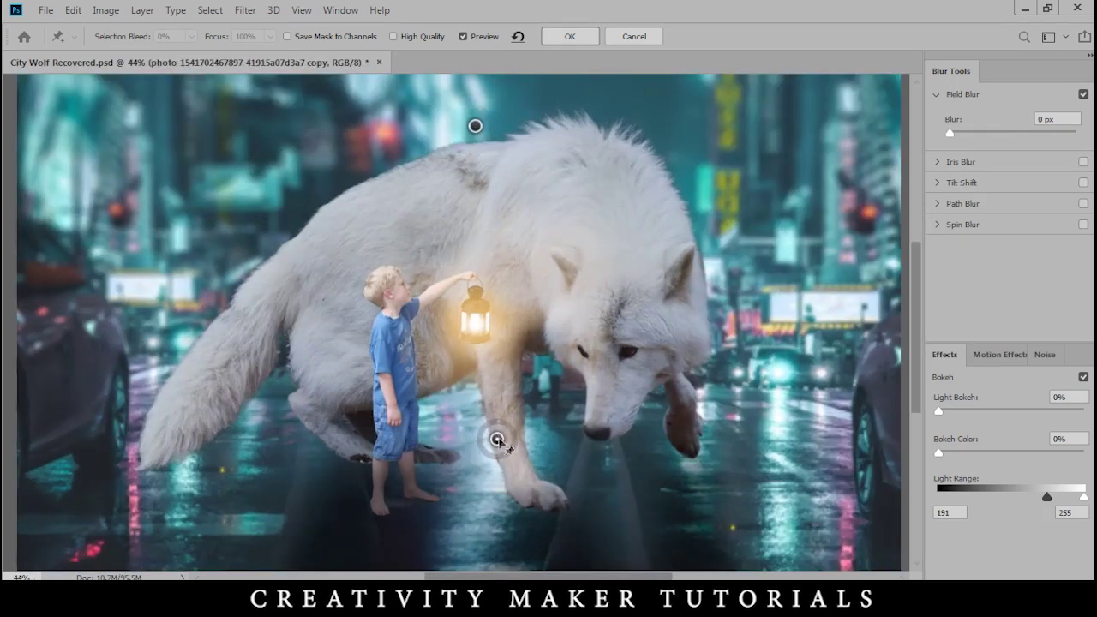
Add a third Field Blur pin below the image's lower edge, set its blur to 19 px and place it slightly farther down
scroll(498, 441, "down", 3)
left_click(478, 535)
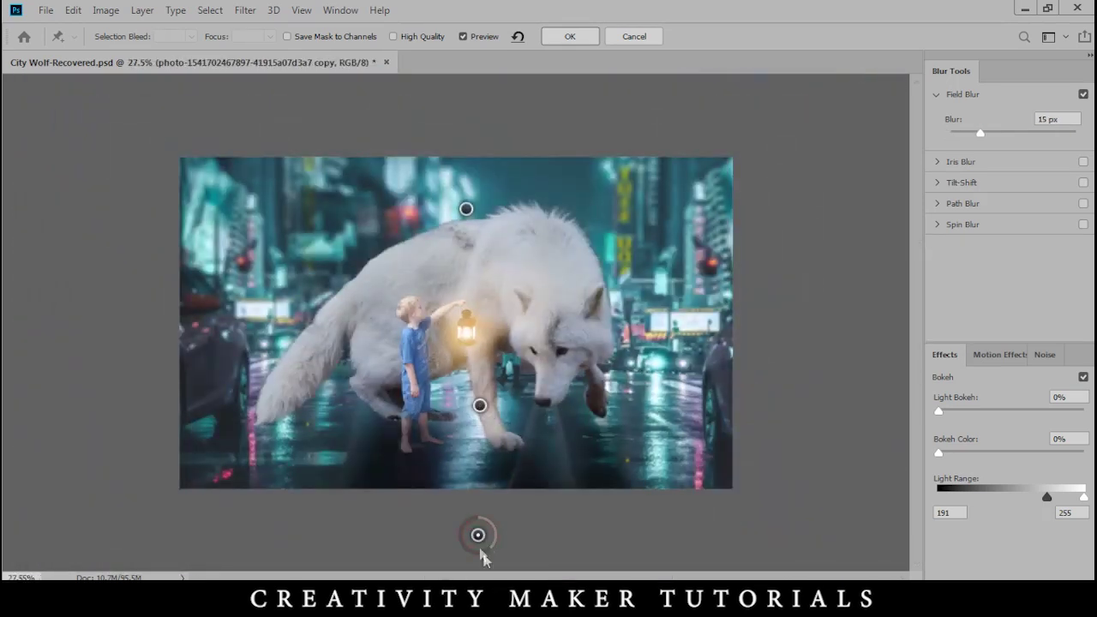
scroll(482, 556, "up", 6)
left_click_drag(507, 493, 516, 374)
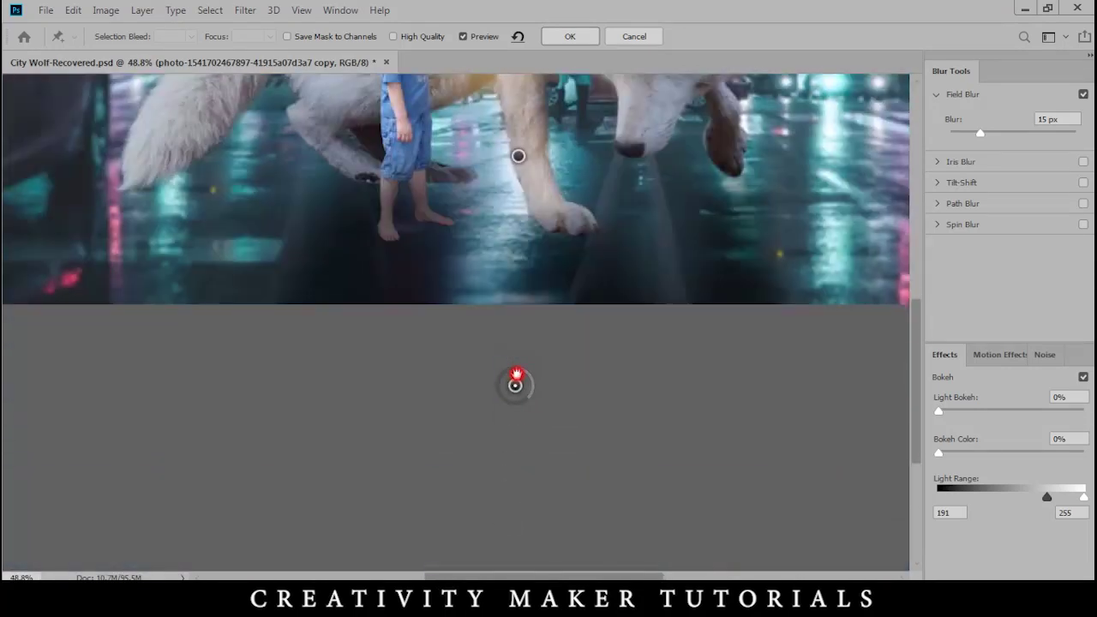
key("Delete")
left_click_drag(526, 412, 515, 412)
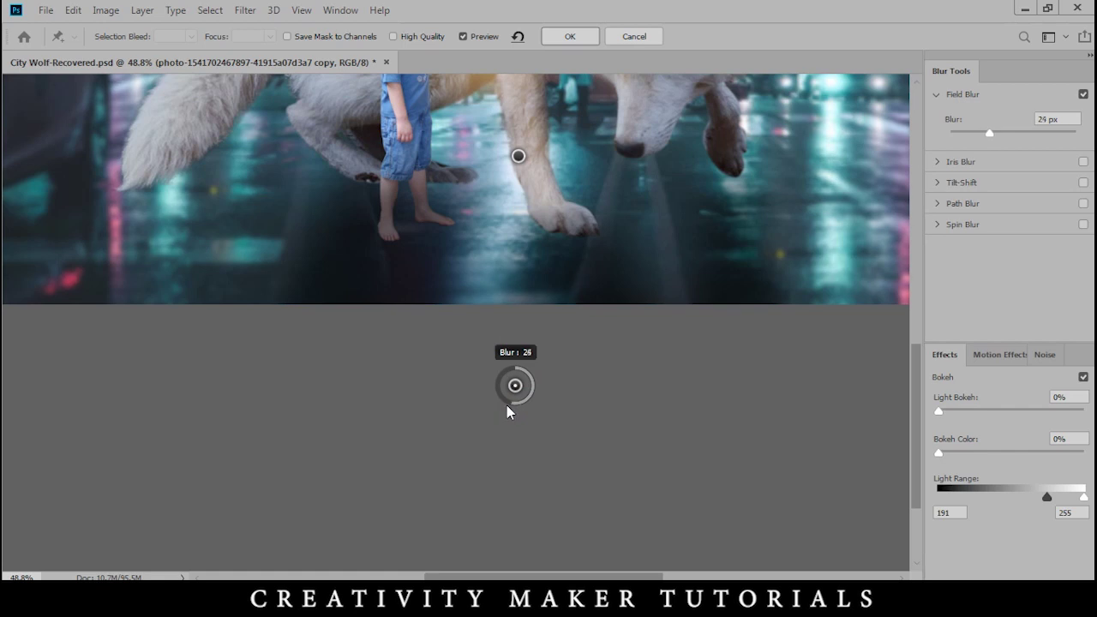
left_click(516, 416)
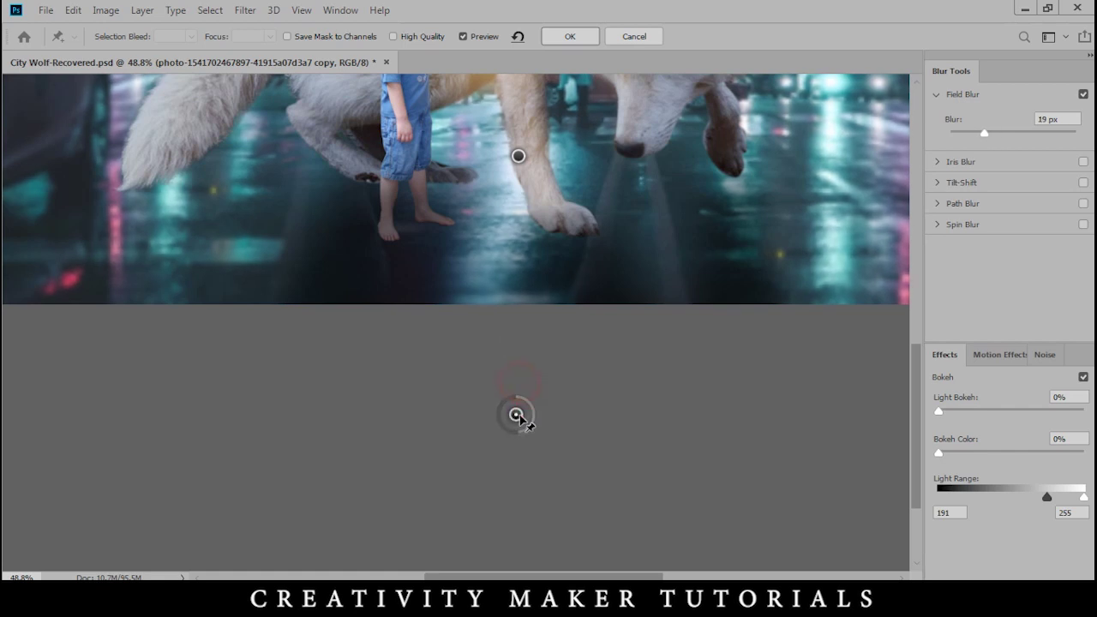
Move the 0 px Field Blur pin down to just above the wolf's front paw and apply the blur
scroll(412, 381, "down", 6)
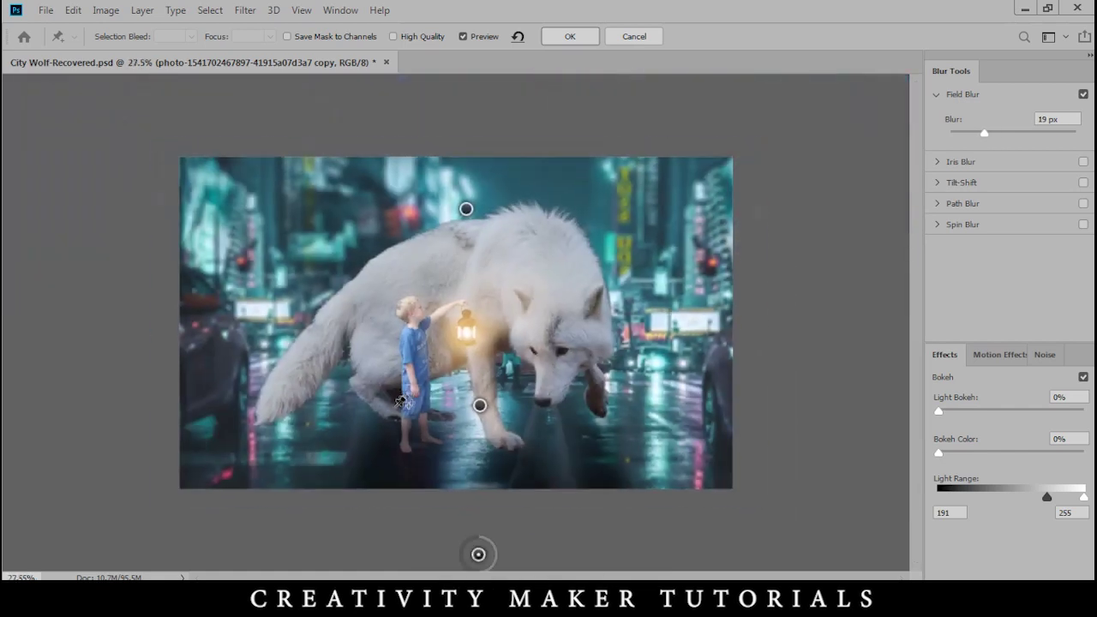
scroll(448, 364, "up", 3)
left_click_drag(499, 460, 511, 495)
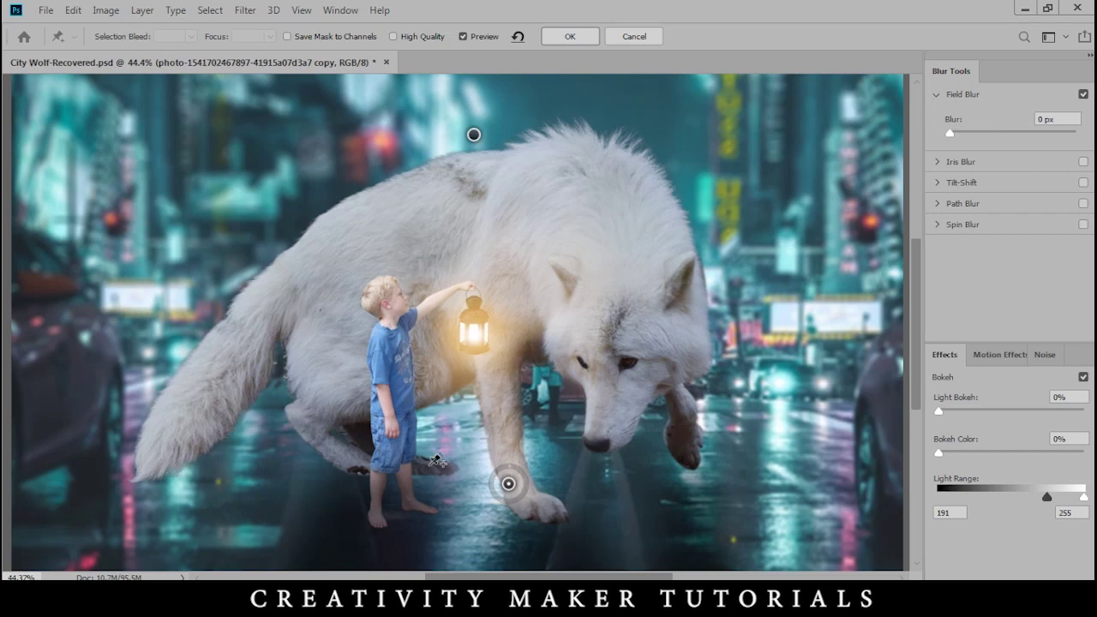
scroll(436, 461, "down", 1)
left_click(564, 39)
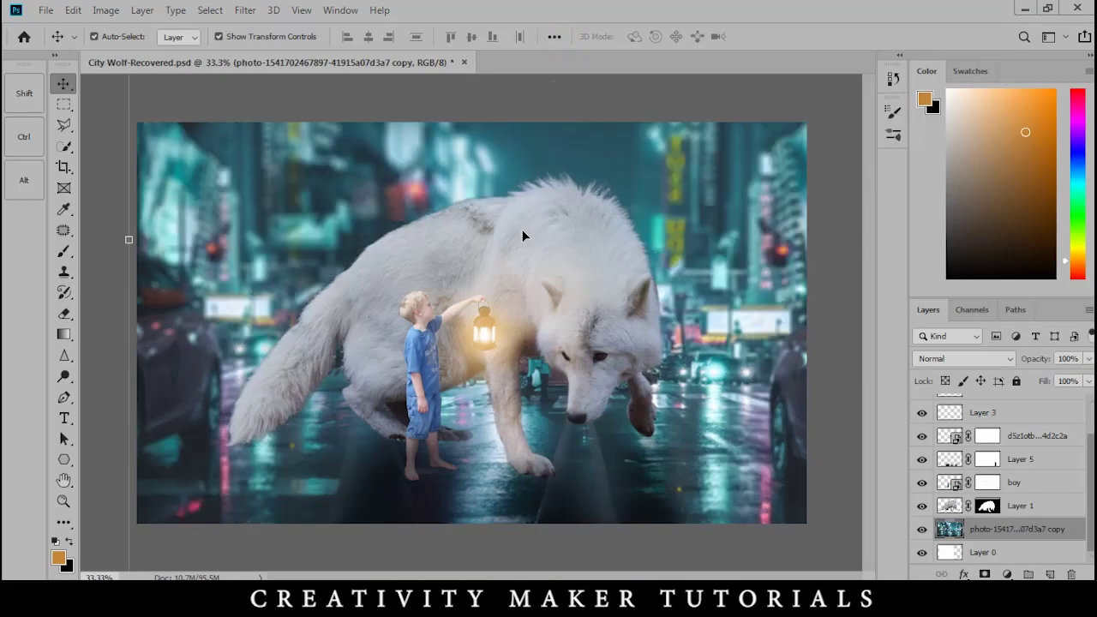
Stamp all visible layers into a new layer above Layer 4 and open it in the Camera Raw filter
scroll(1008, 417, "up", 2)
left_click(1007, 415)
key("ctrl+shift+alt+e")
key("ctrl+shift+a")
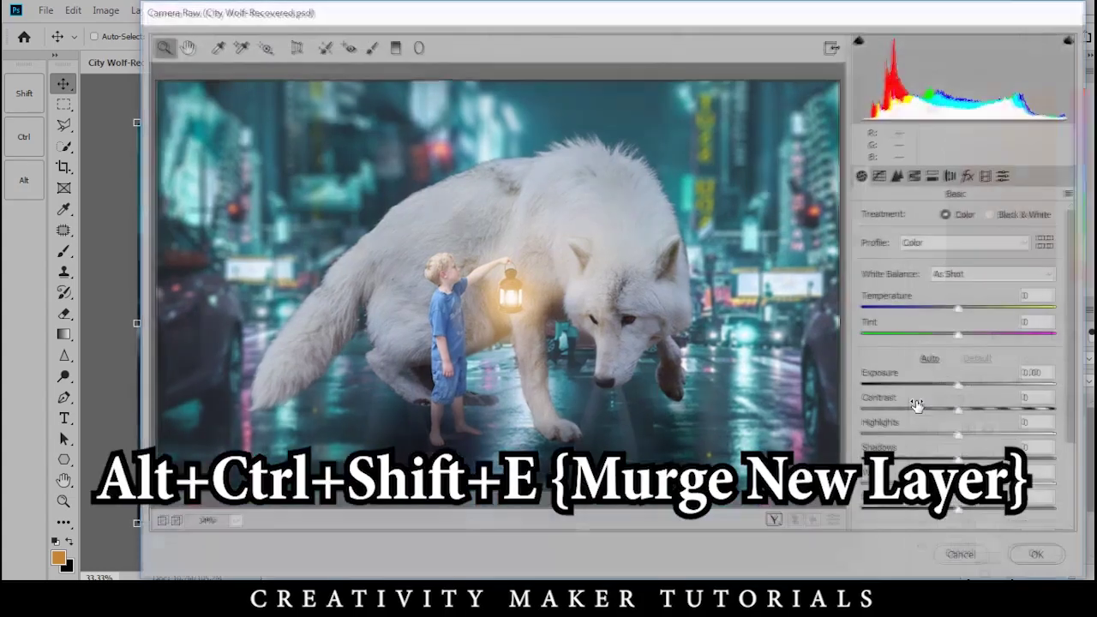
Set the Camera Raw basic adjustments to Temperature -8, Contrast +38, Clarity +32 and Vibrance +14
left_click_drag(957, 308, 948, 311)
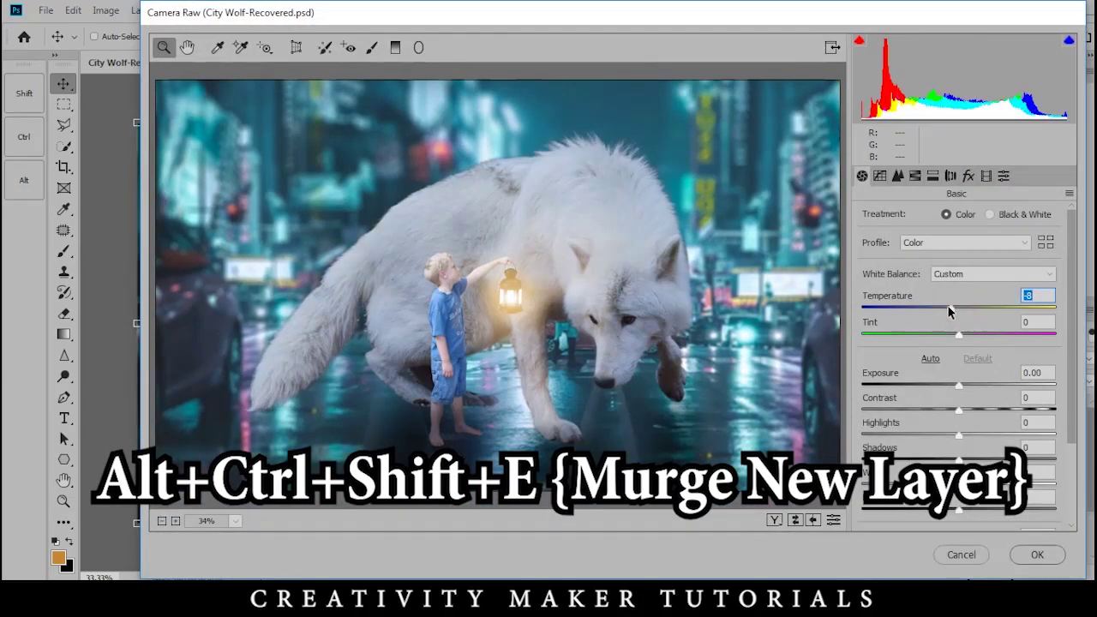
left_click_drag(961, 412, 999, 417)
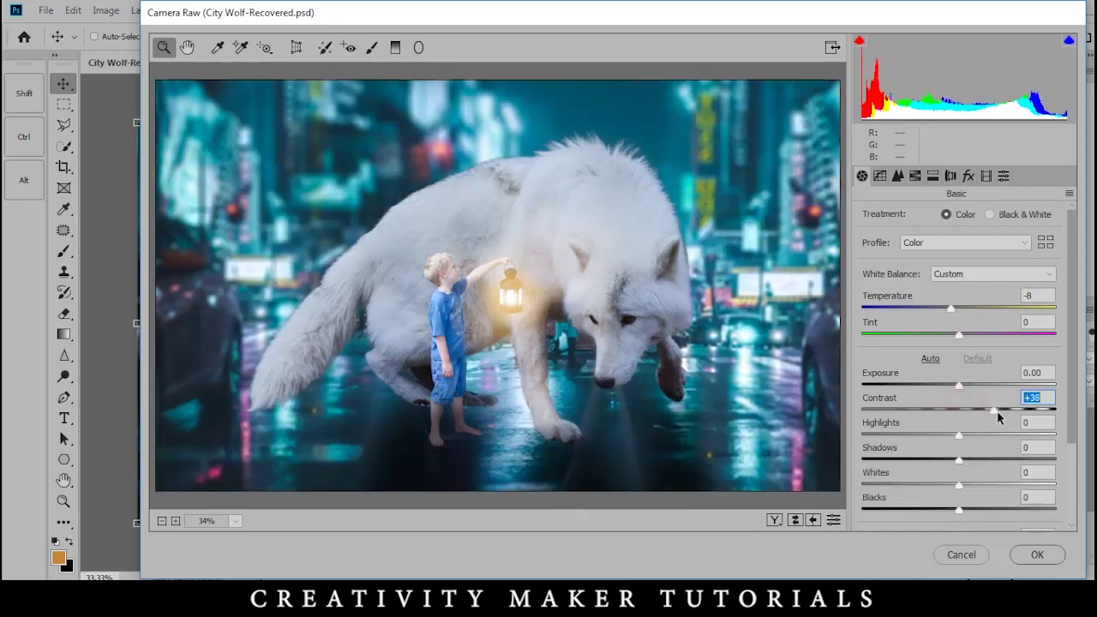
scroll(986, 462, "down", 3)
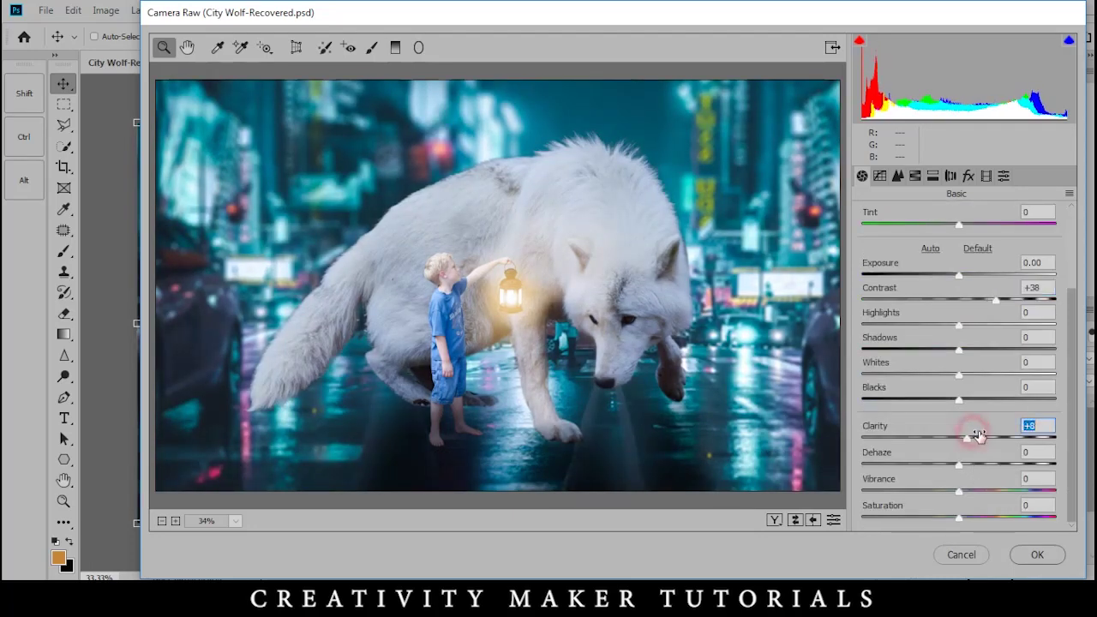
left_click_drag(986, 439, 998, 441)
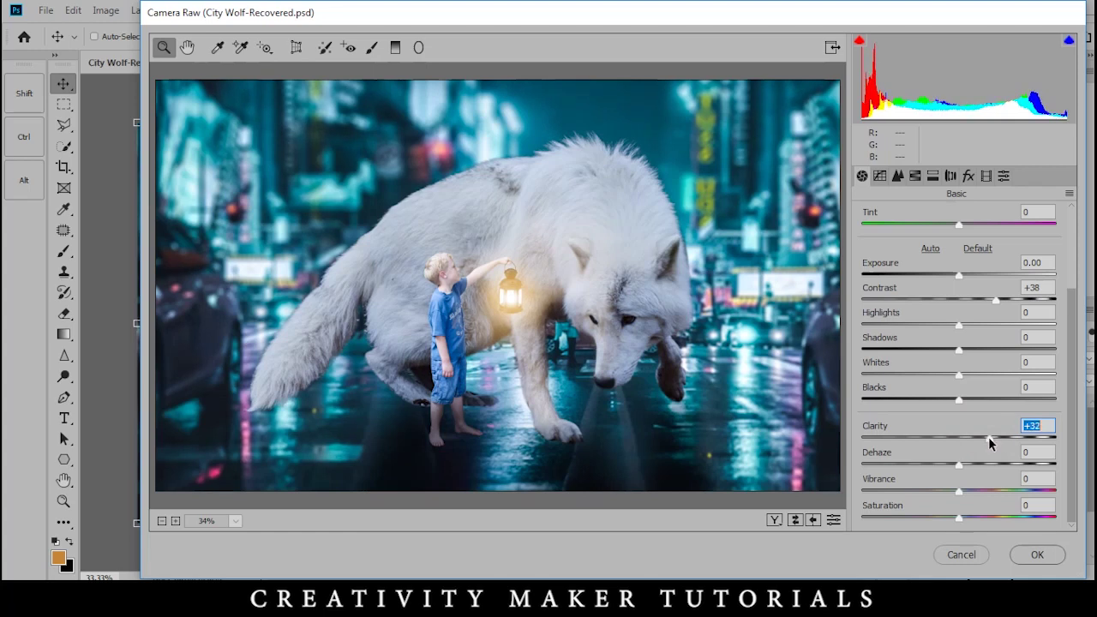
mouse_move(958, 490)
left_mouse_down()
mouse_move(989, 497)
mouse_move(973, 504)
left_mouse_up()
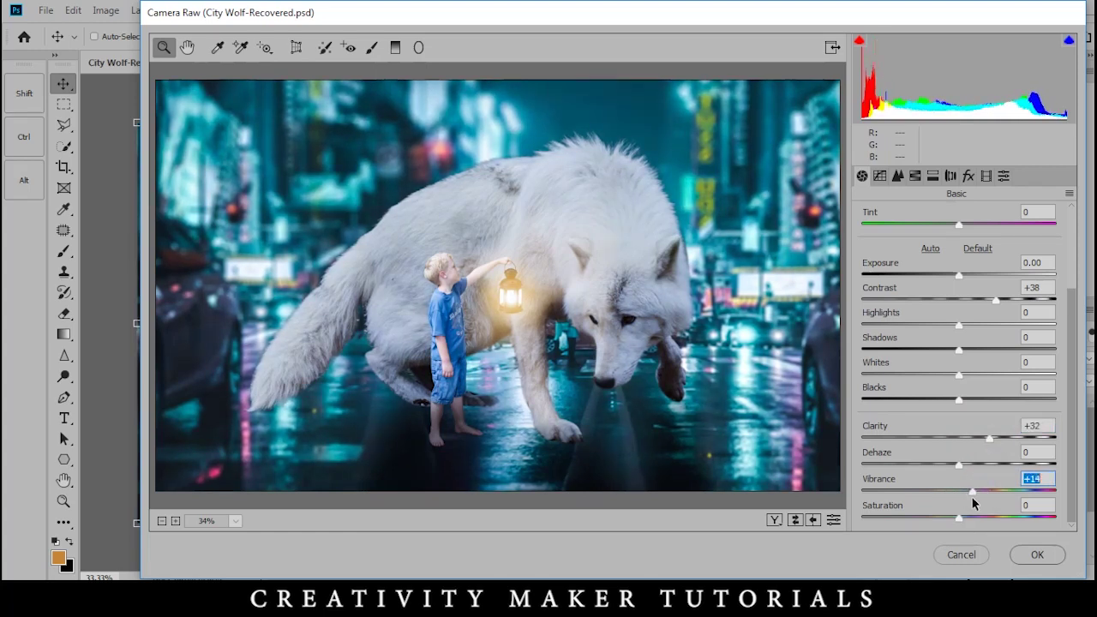
Set the HSL hues to Greens -100, Aquas +8 and Blues -24, and the HSL saturation to Aquas -1 and Blues +17
left_click(915, 175)
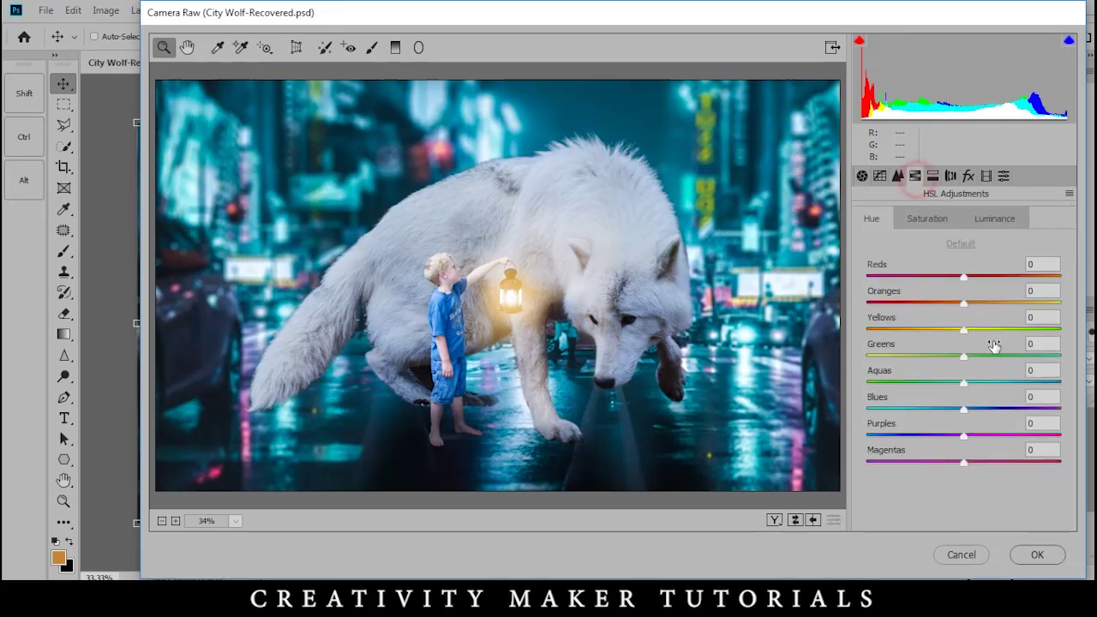
left_click_drag(990, 365, 866, 360)
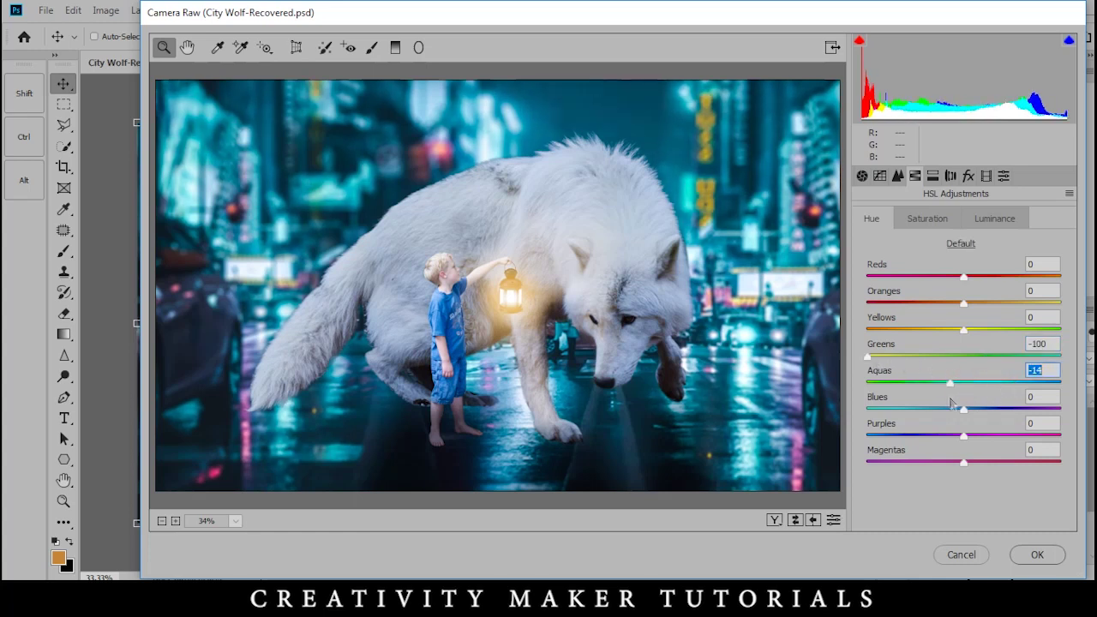
left_click_drag(965, 410, 928, 425)
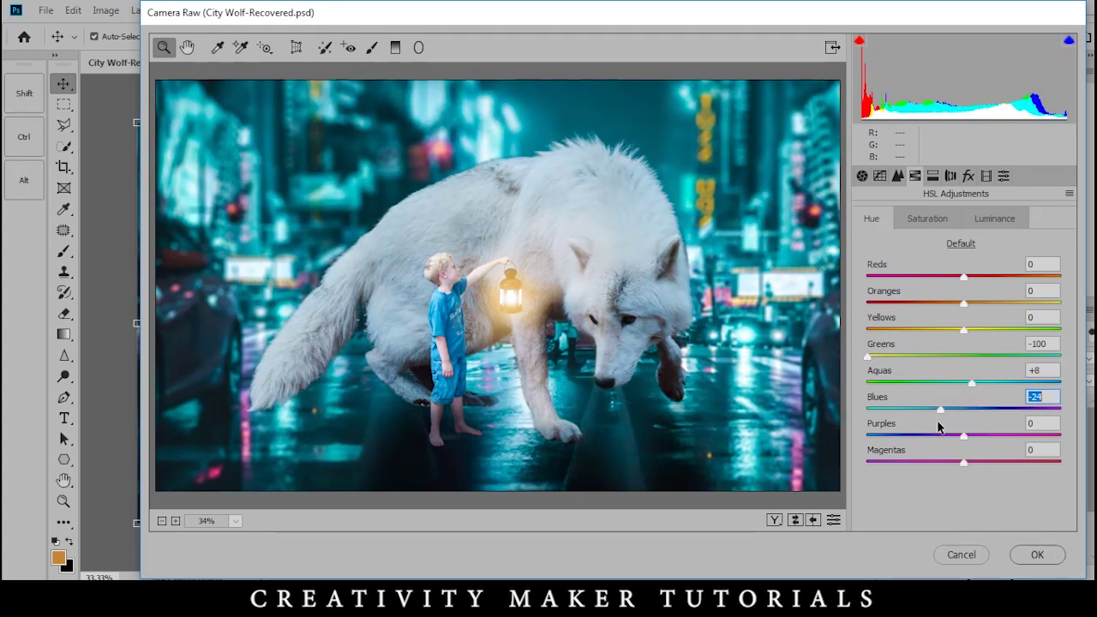
left_click(939, 220)
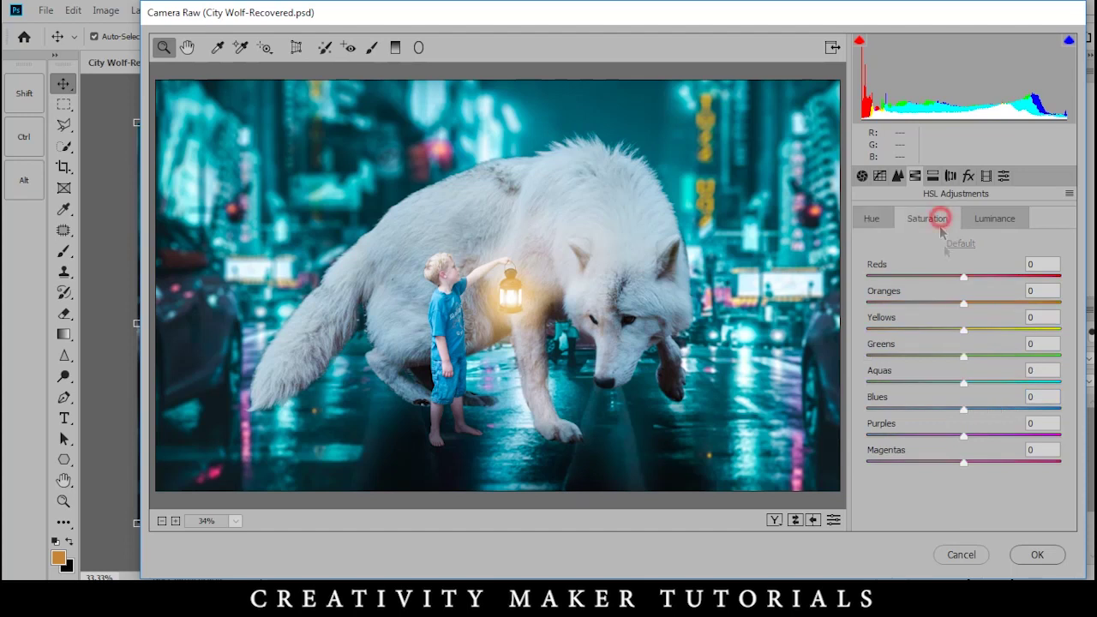
mouse_move(978, 390)
left_mouse_down()
mouse_move(929, 391)
mouse_move(996, 412)
mouse_move(936, 411)
mouse_move(972, 411)
left_mouse_up()
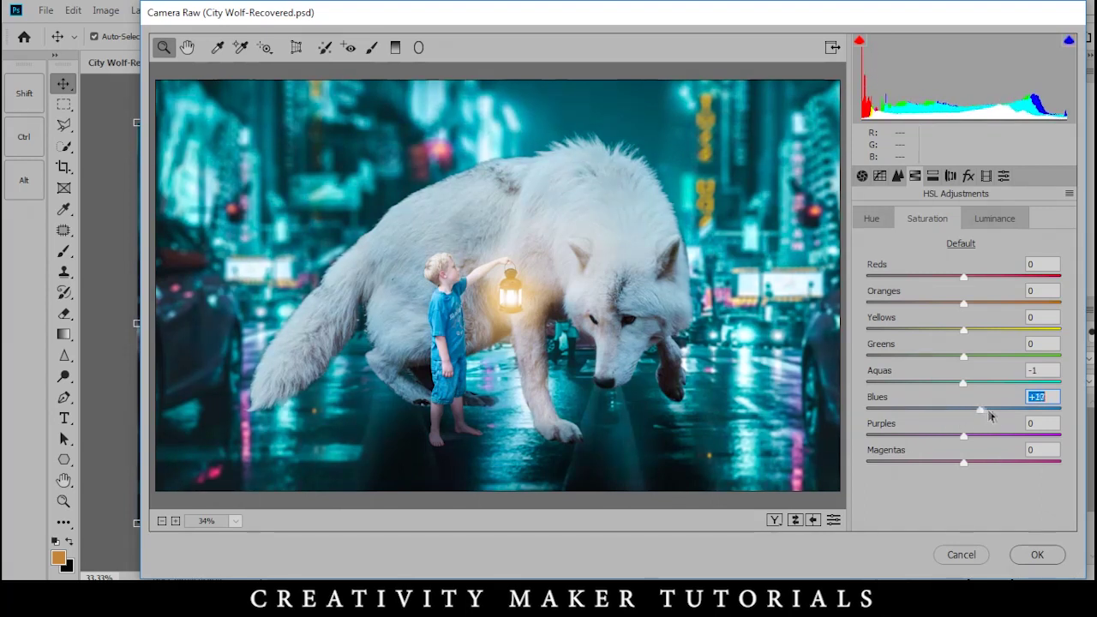
Draw a Graduated Filter upward from the image's lower edge to the boy's legs, with Temperature -19 and Exposure -1.90
left_click(395, 47)
left_click_drag(454, 487, 459, 362)
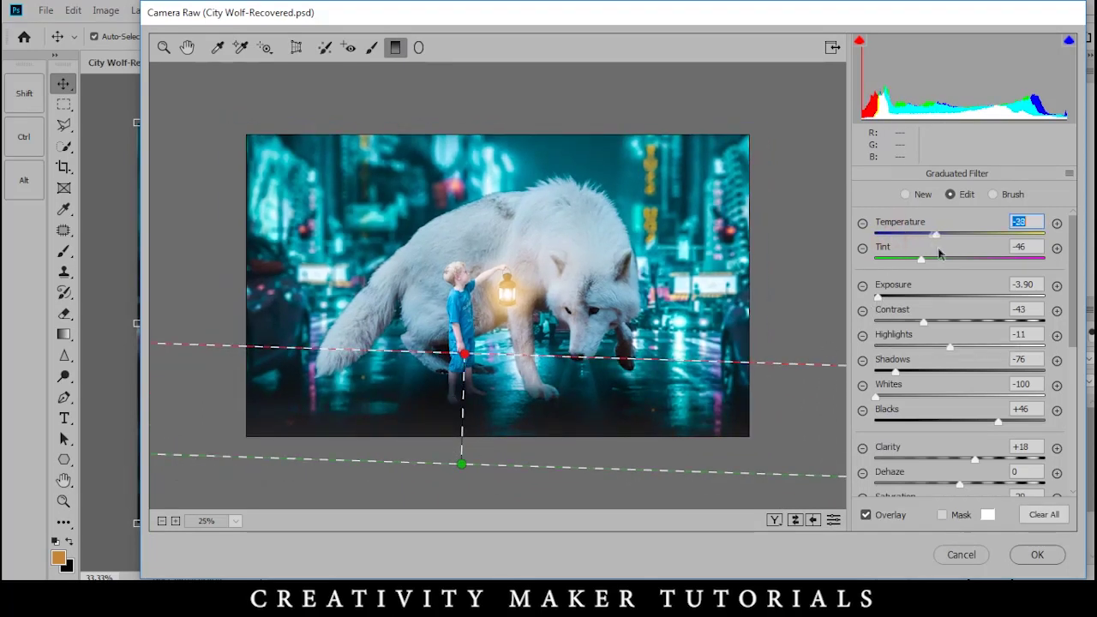
left_click(909, 297)
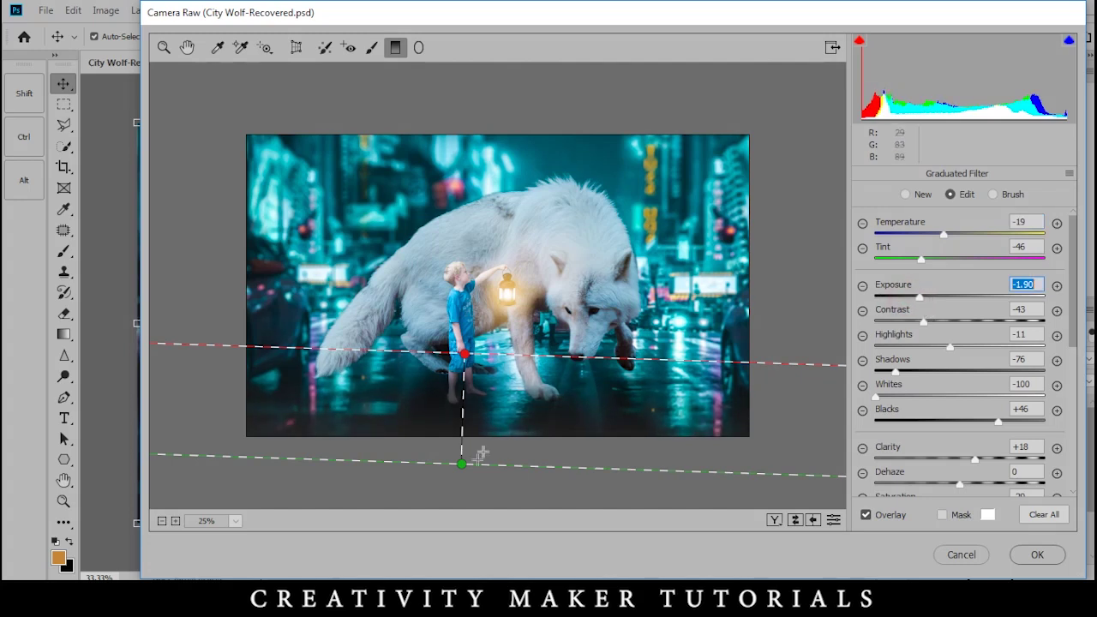
Extend the graduated filter's start farther below the image, lower its end to the boy's feet and apply the Camera Raw adjustments
left_click_drag(457, 467, 461, 507)
key("ctrl+z")
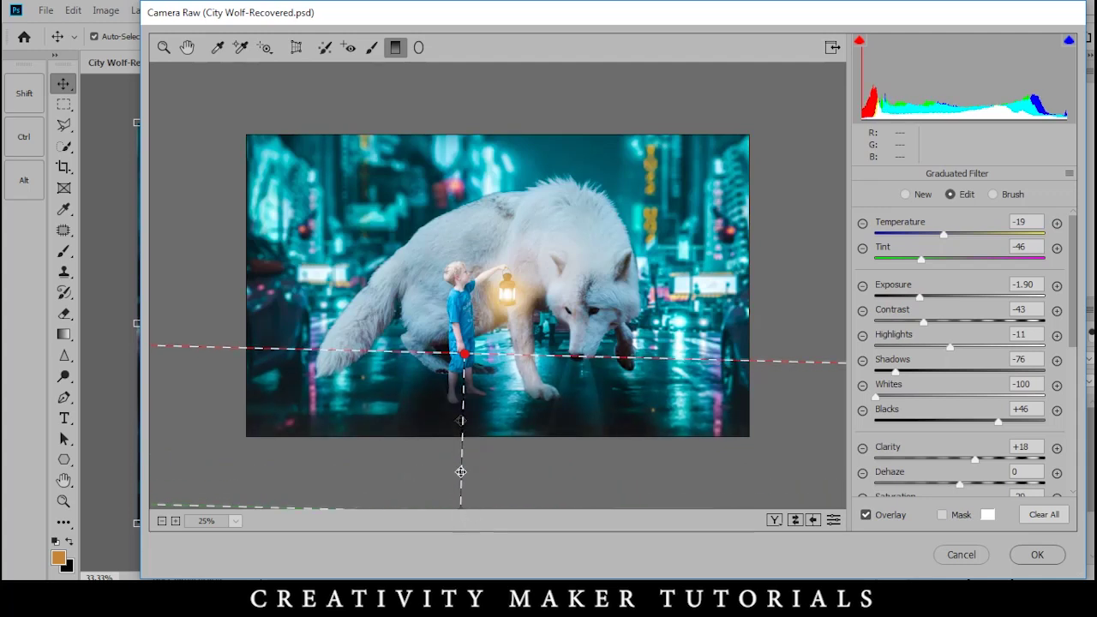
left_click_drag(465, 356, 465, 380)
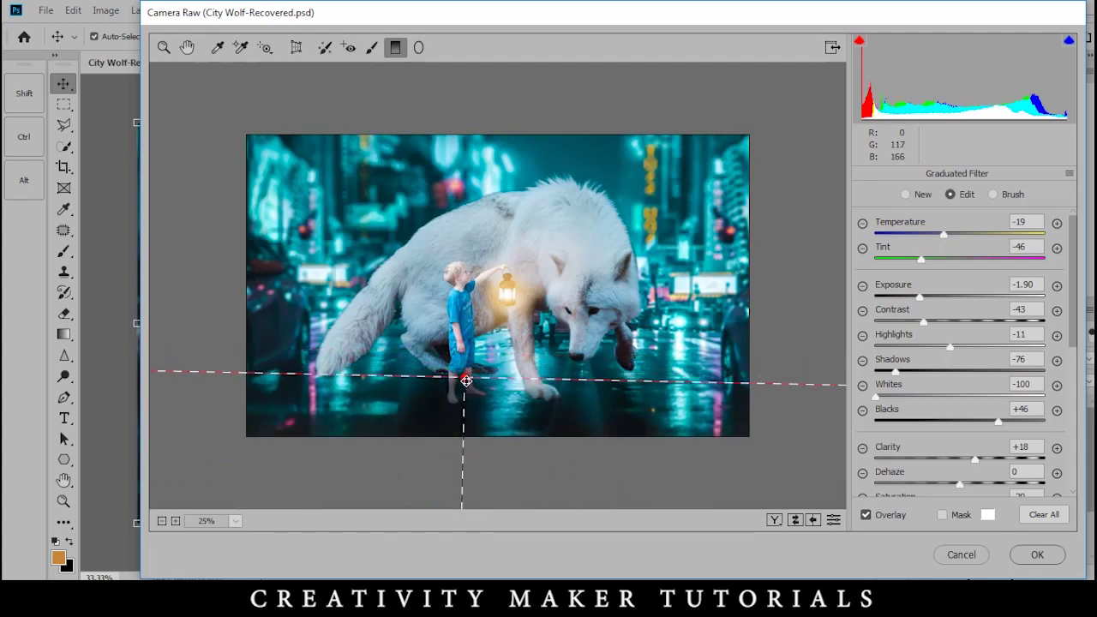
left_click(1030, 554)
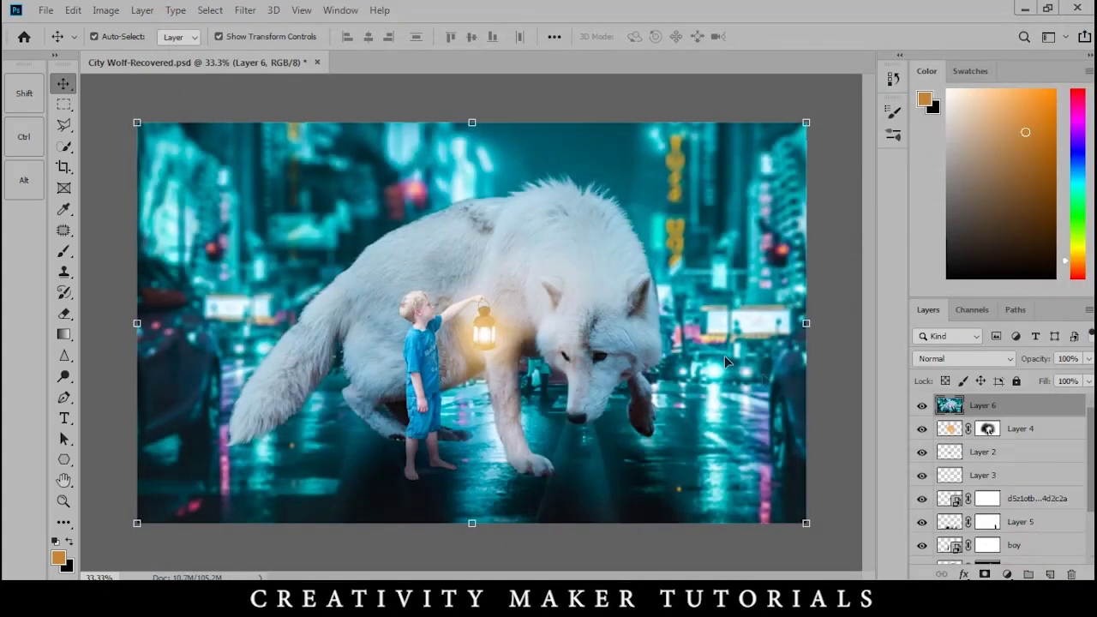
Open Iris Blur on Layer 6, enlarge the ellipse around the wolf with a slight tilt and centre it on the lantern
left_click(250, 10)
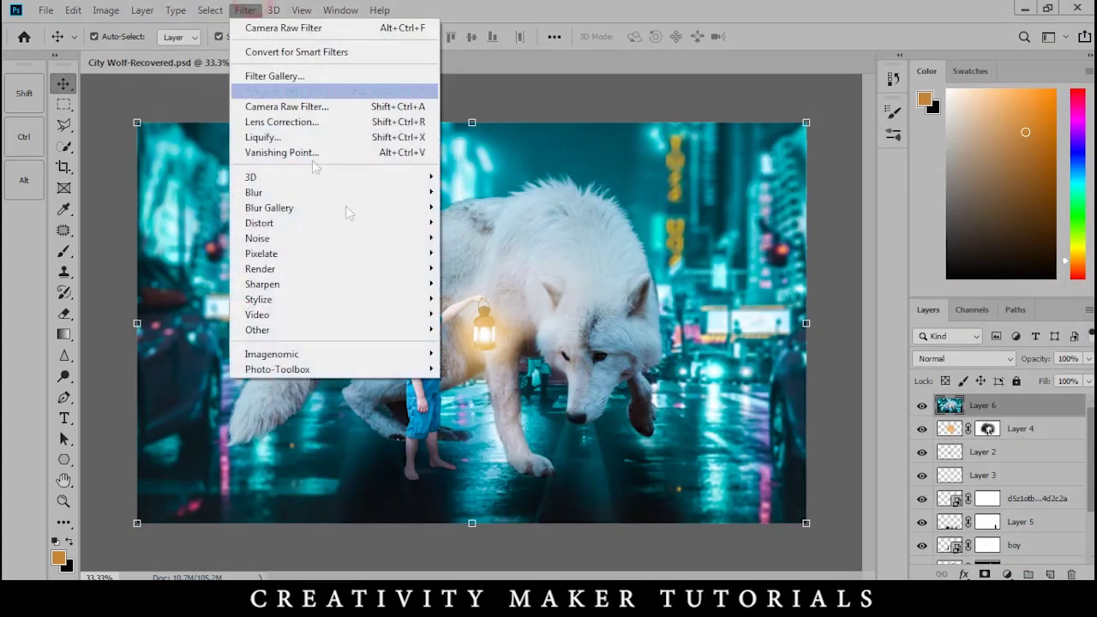
mouse_move(432, 194)
mouse_move(403, 211)
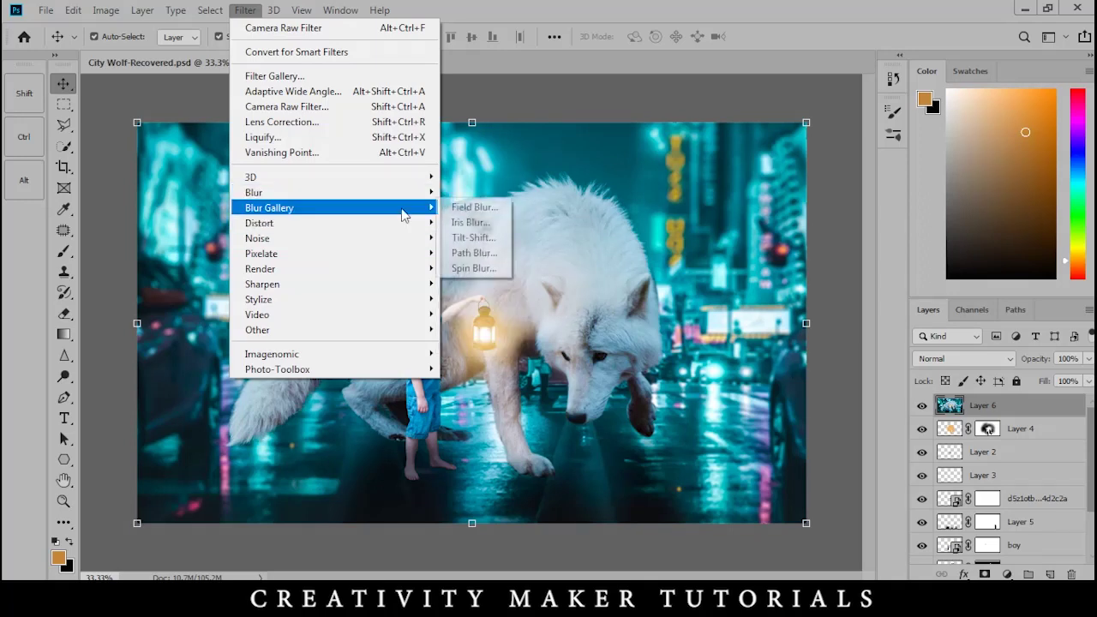
left_click(470, 223)
scroll(485, 317, "down", 2)
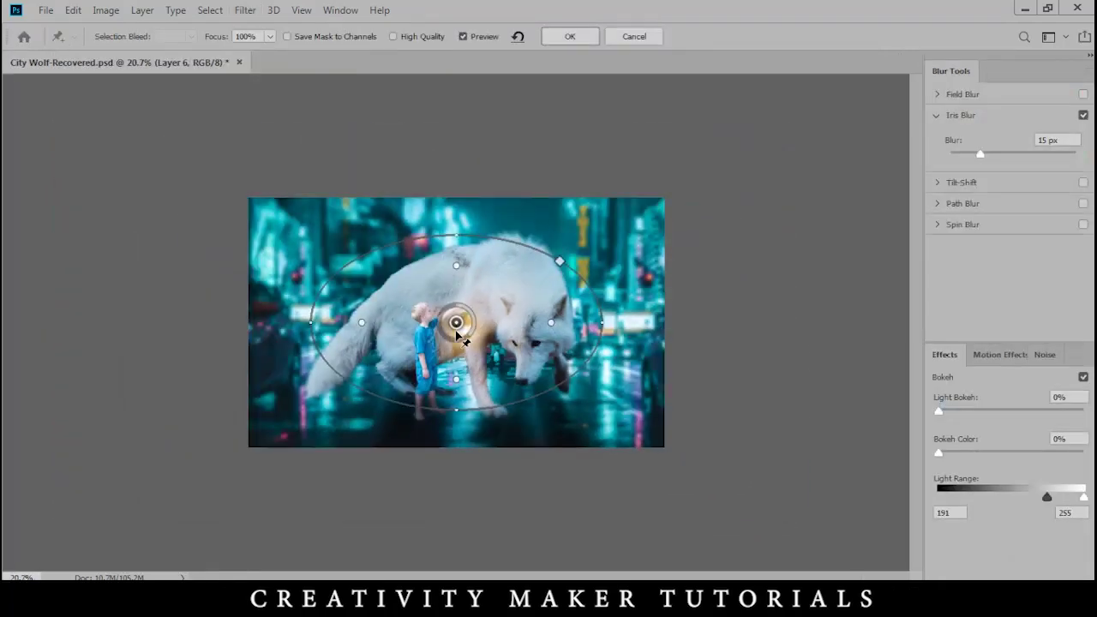
left_click_drag(605, 315, 656, 325)
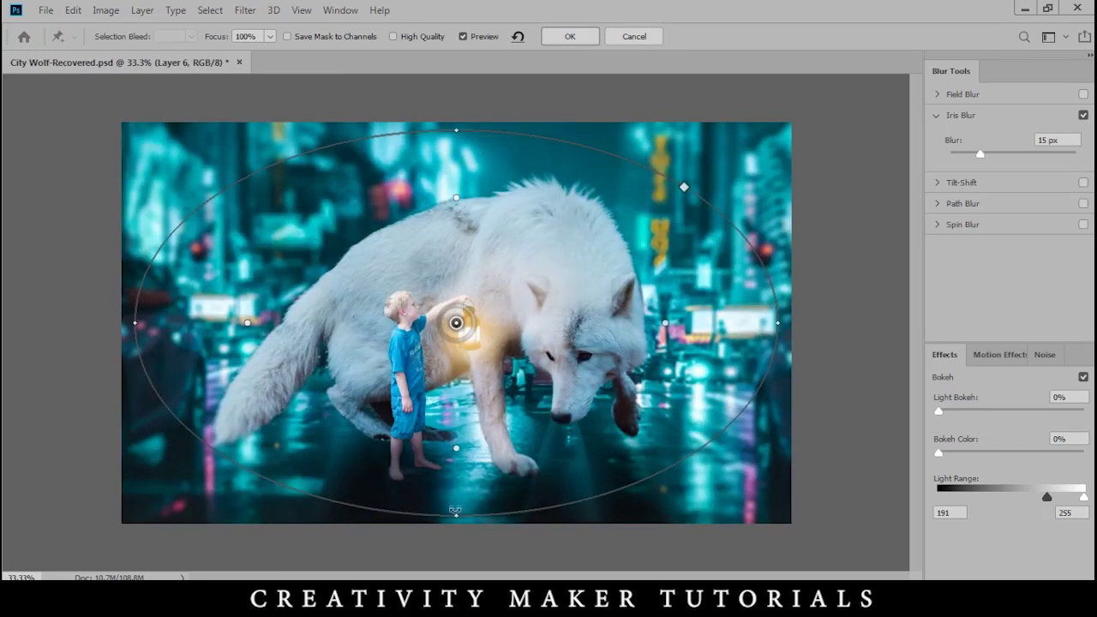
left_click_drag(460, 521, 467, 510)
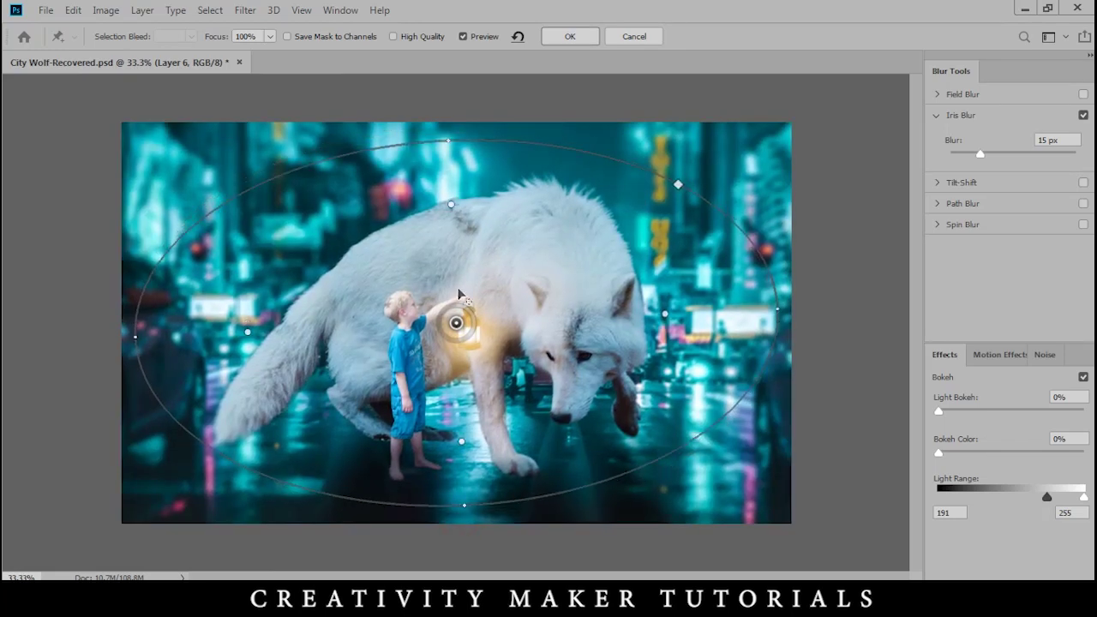
left_click_drag(456, 324, 472, 319)
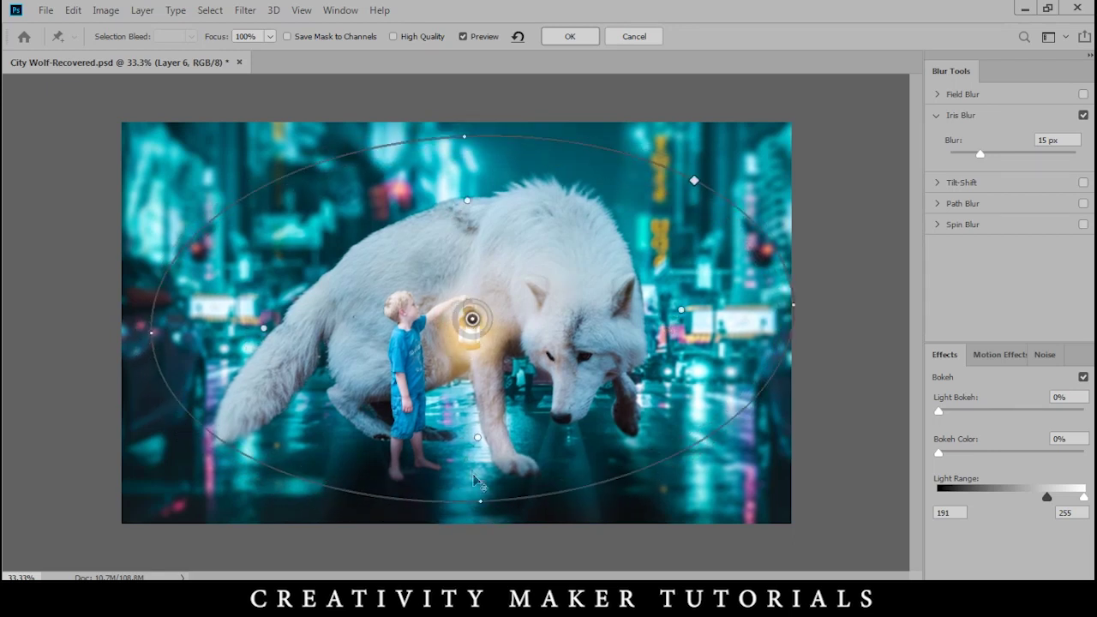
Stretch the Iris Blur ellipse vertically until it reaches slightly beyond the image's upper and lower edges
scroll(547, 176, "up", 5)
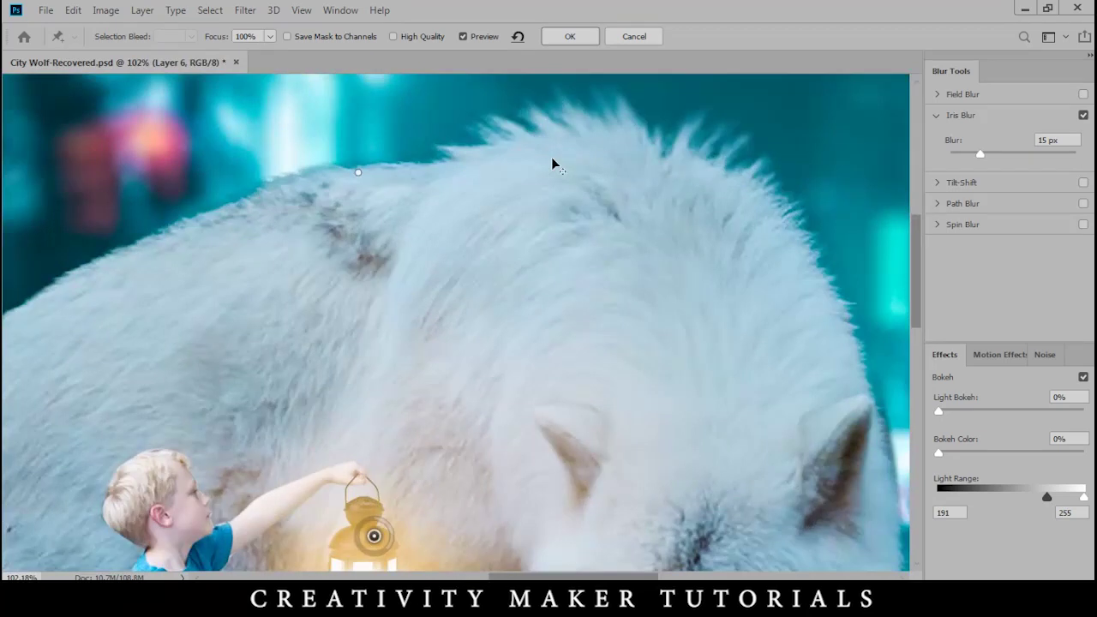
scroll(512, 211, "down", 3)
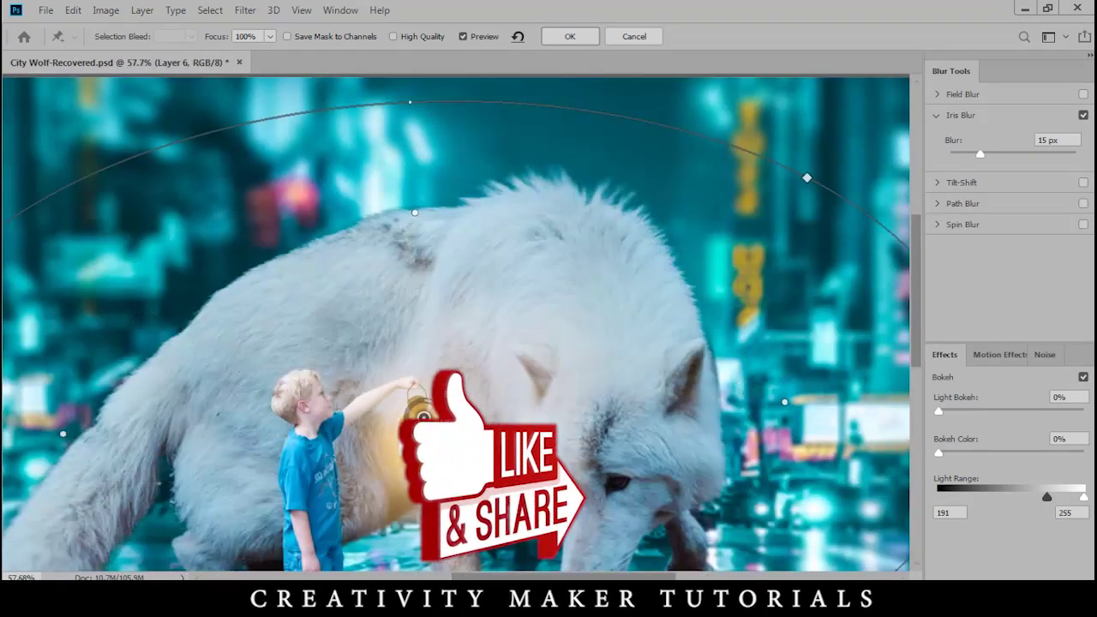
left_click_drag(414, 101, 422, 67)
scroll(464, 226, "down", 2)
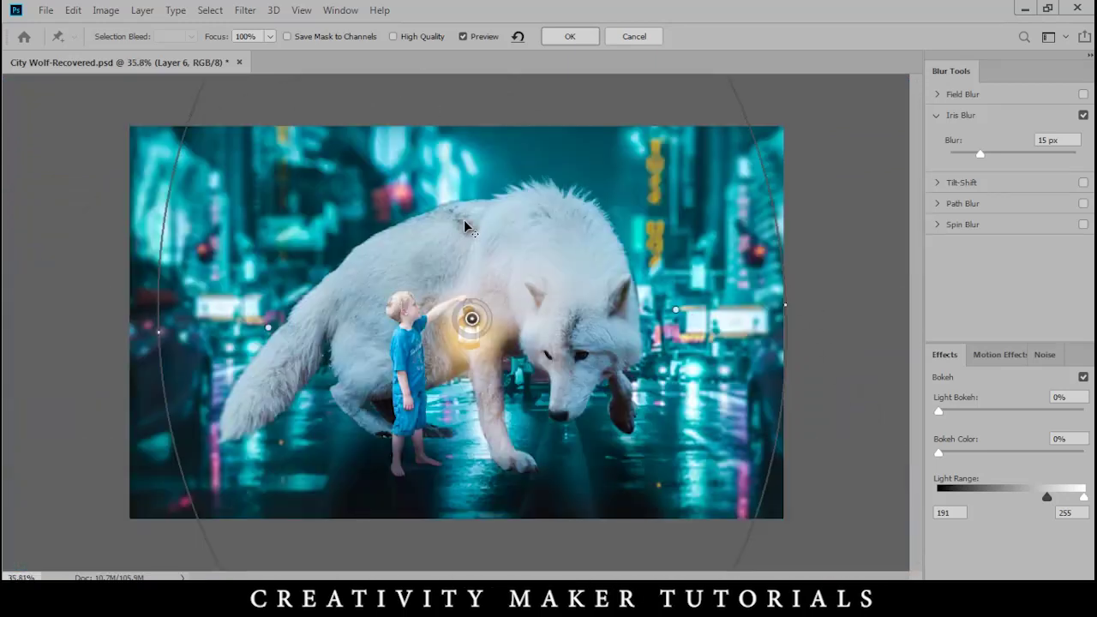
scroll(484, 358, "down", 2)
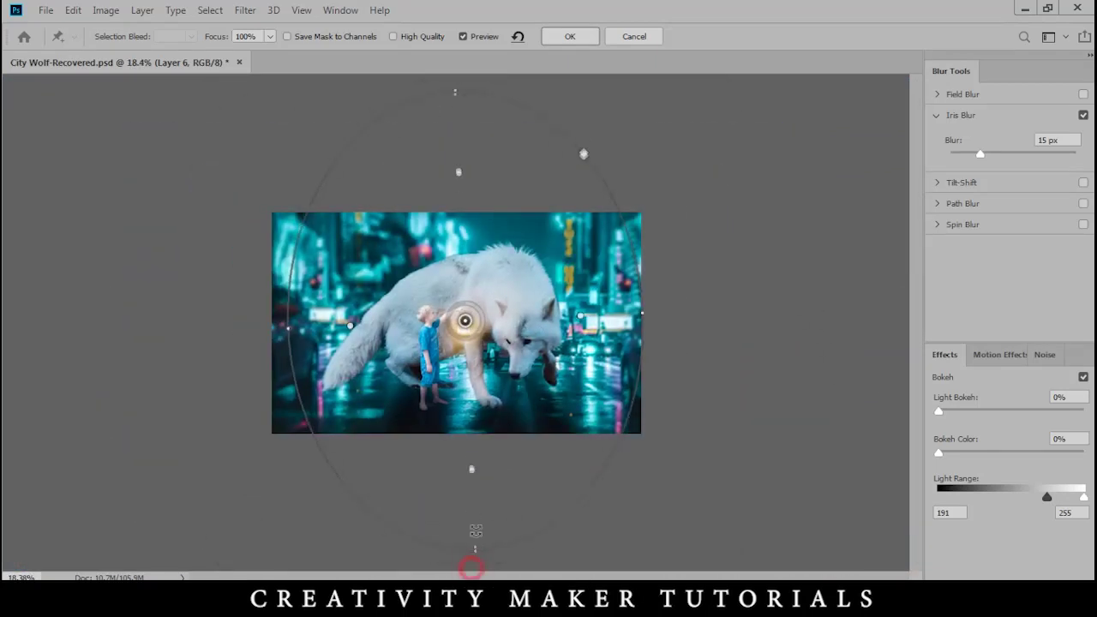
scroll(459, 456, "up", 2)
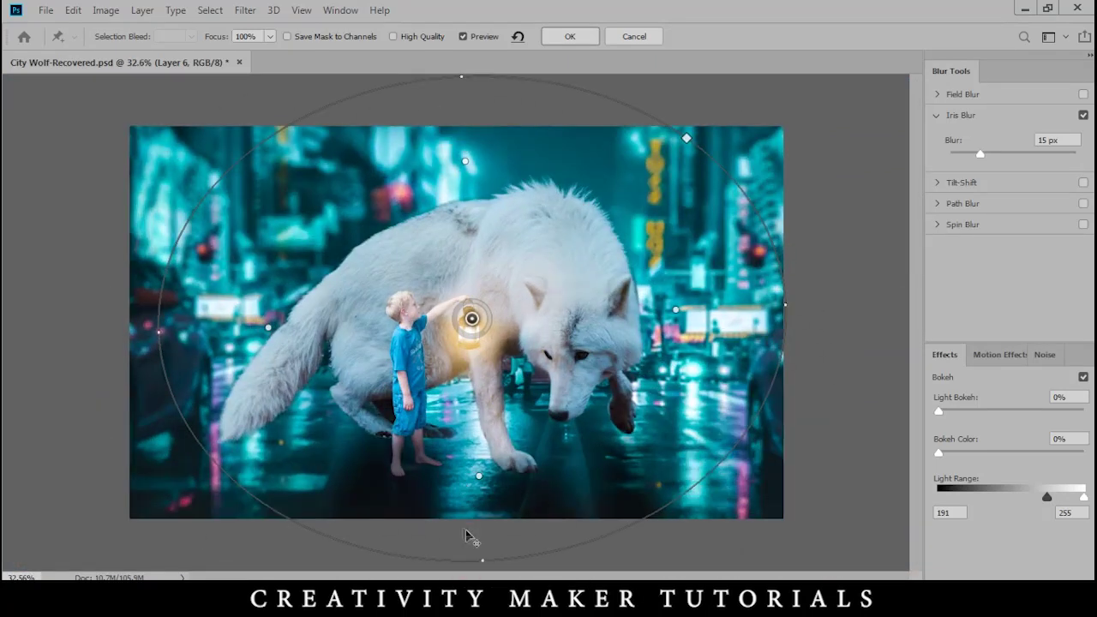
left_click_drag(483, 565, 480, 527)
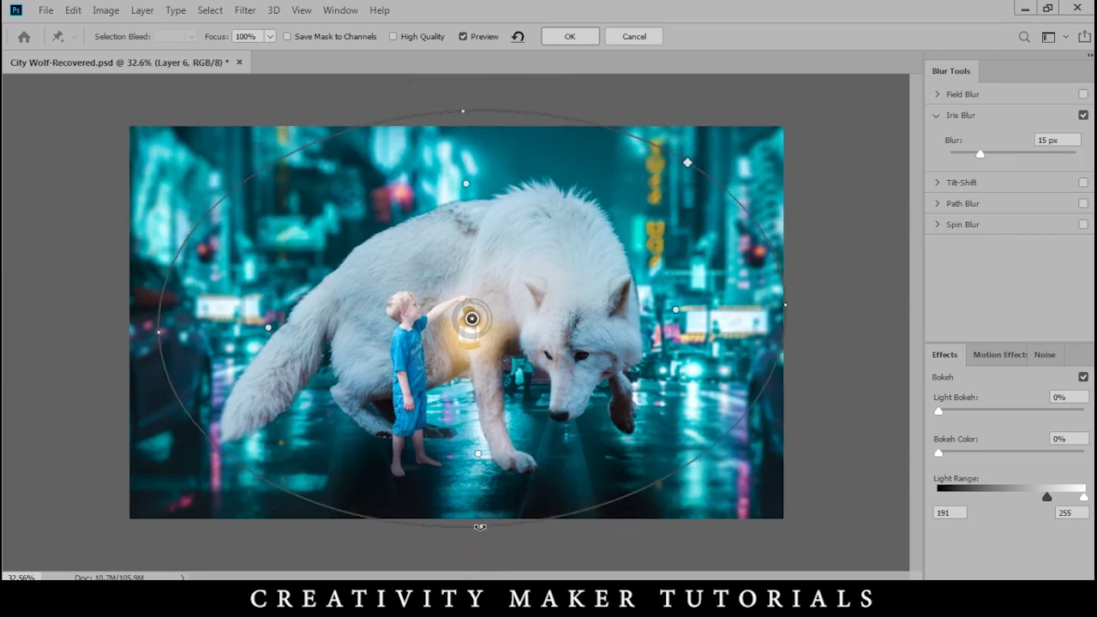
Apply the 15 px Iris Blur to Layer 6
left_click(568, 37)
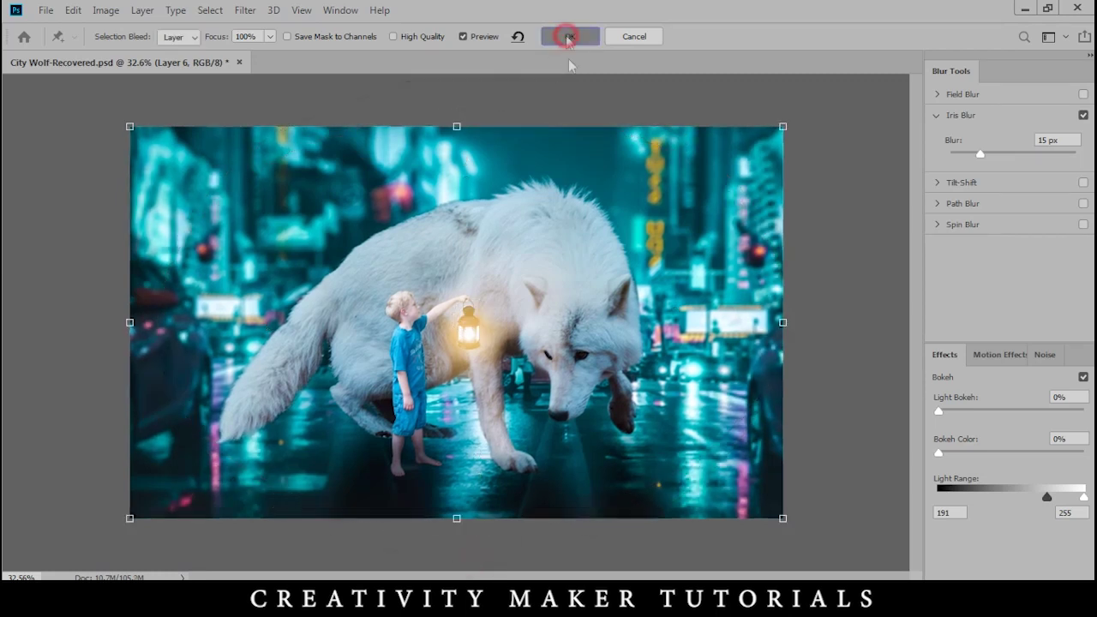
Compare the composite with Layer 6 hidden and shown, both close up and in full, and examine the final image in an uncluttered, enlarged view
scroll(550, 234, "up", 3)
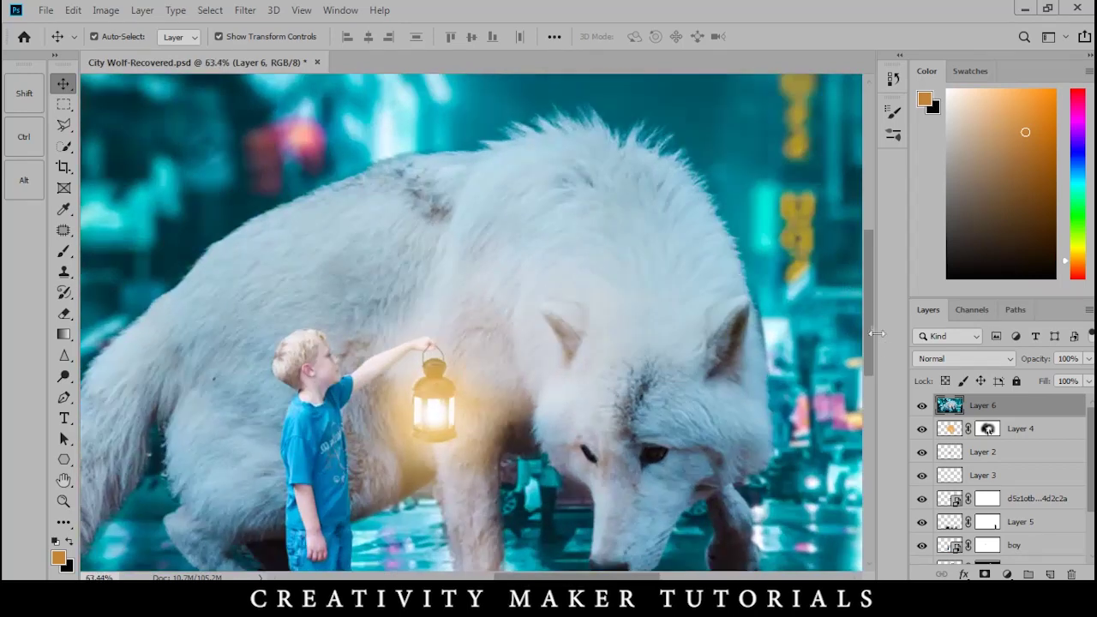
left_click(920, 405)
left_click(920, 405)
left_click(920, 406)
left_click(920, 405)
scroll(477, 287, "down", 5)
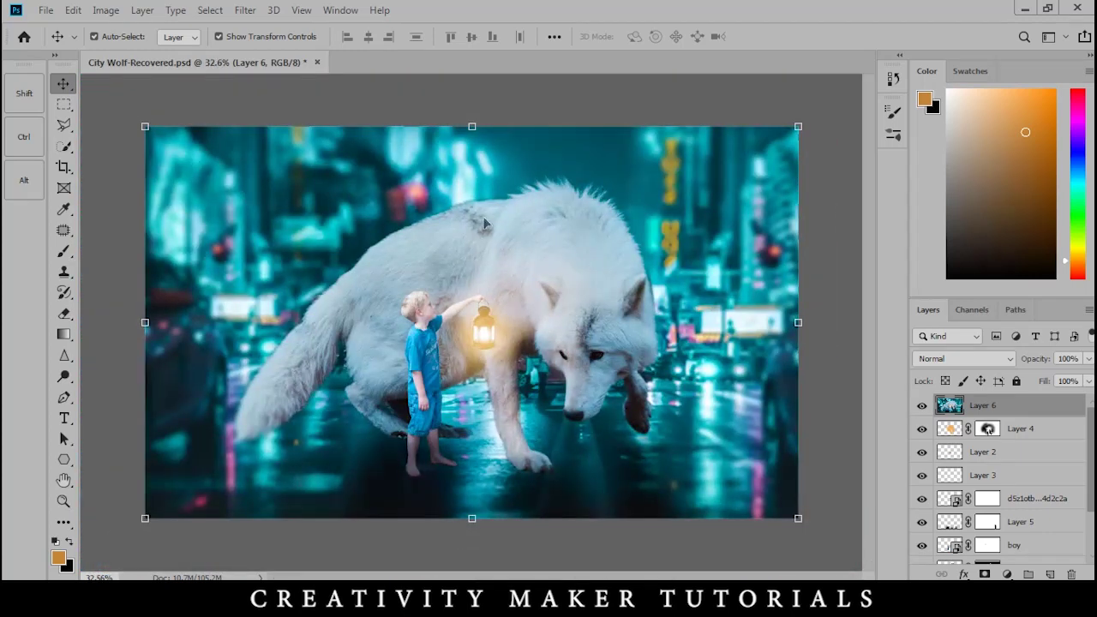
left_click(922, 407)
left_click(921, 407)
left_click(921, 406)
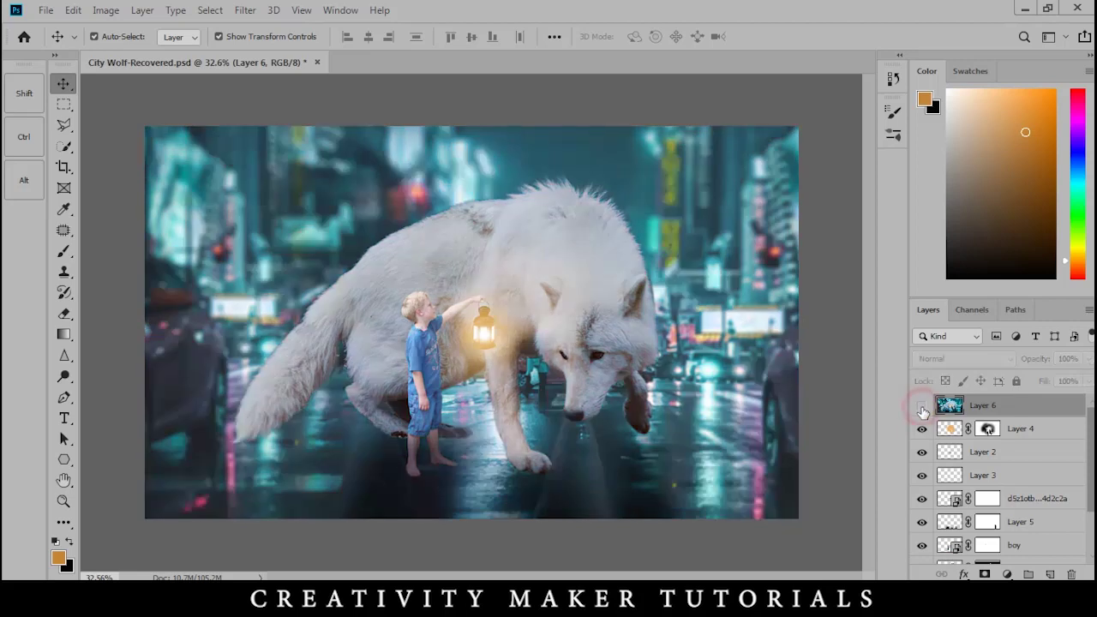
left_click(921, 406)
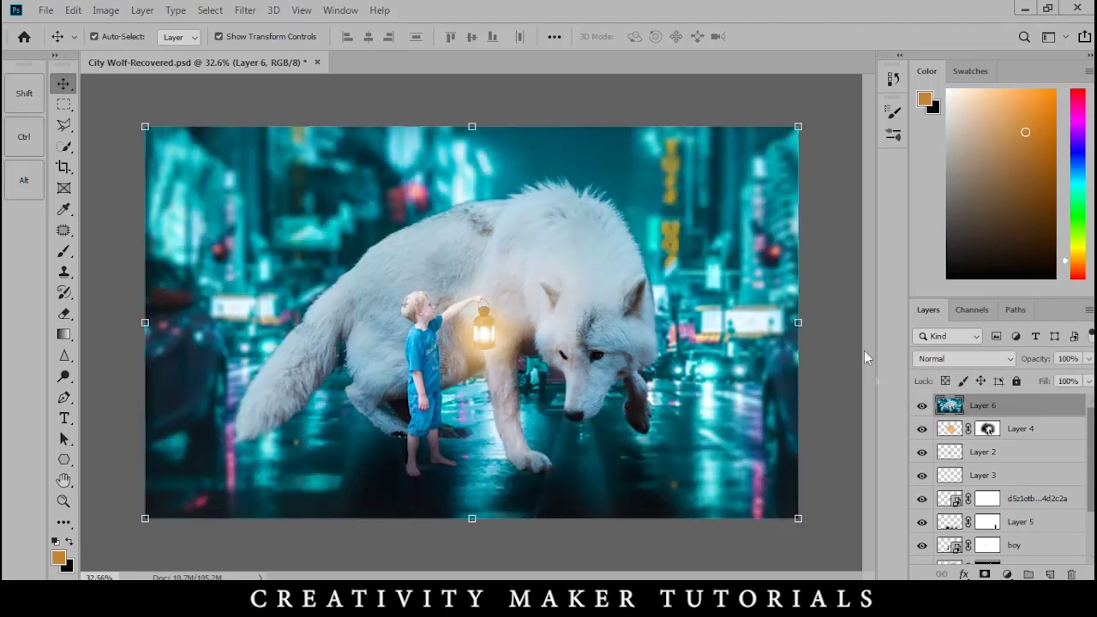
key("ctrl+t")
key("ctrl+minus")
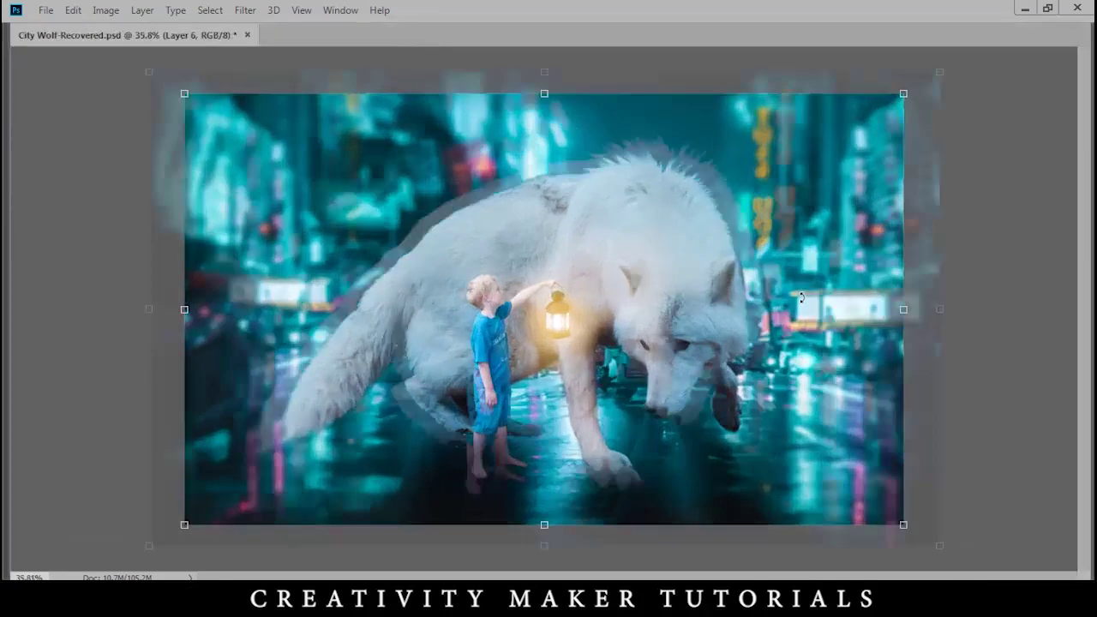
scroll(801, 298, "up", 2)
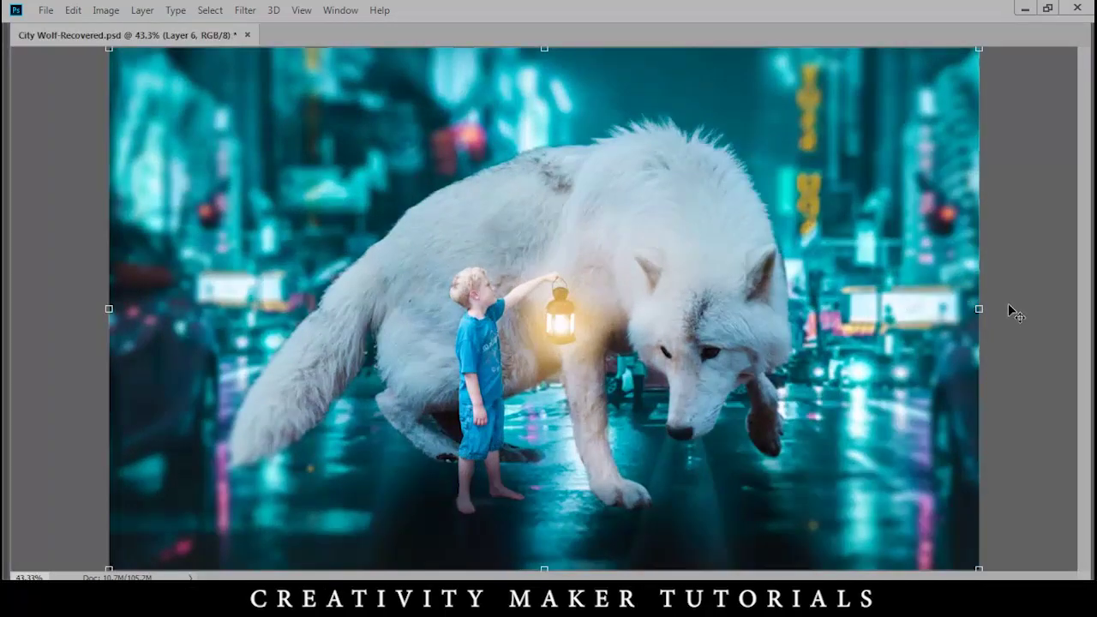